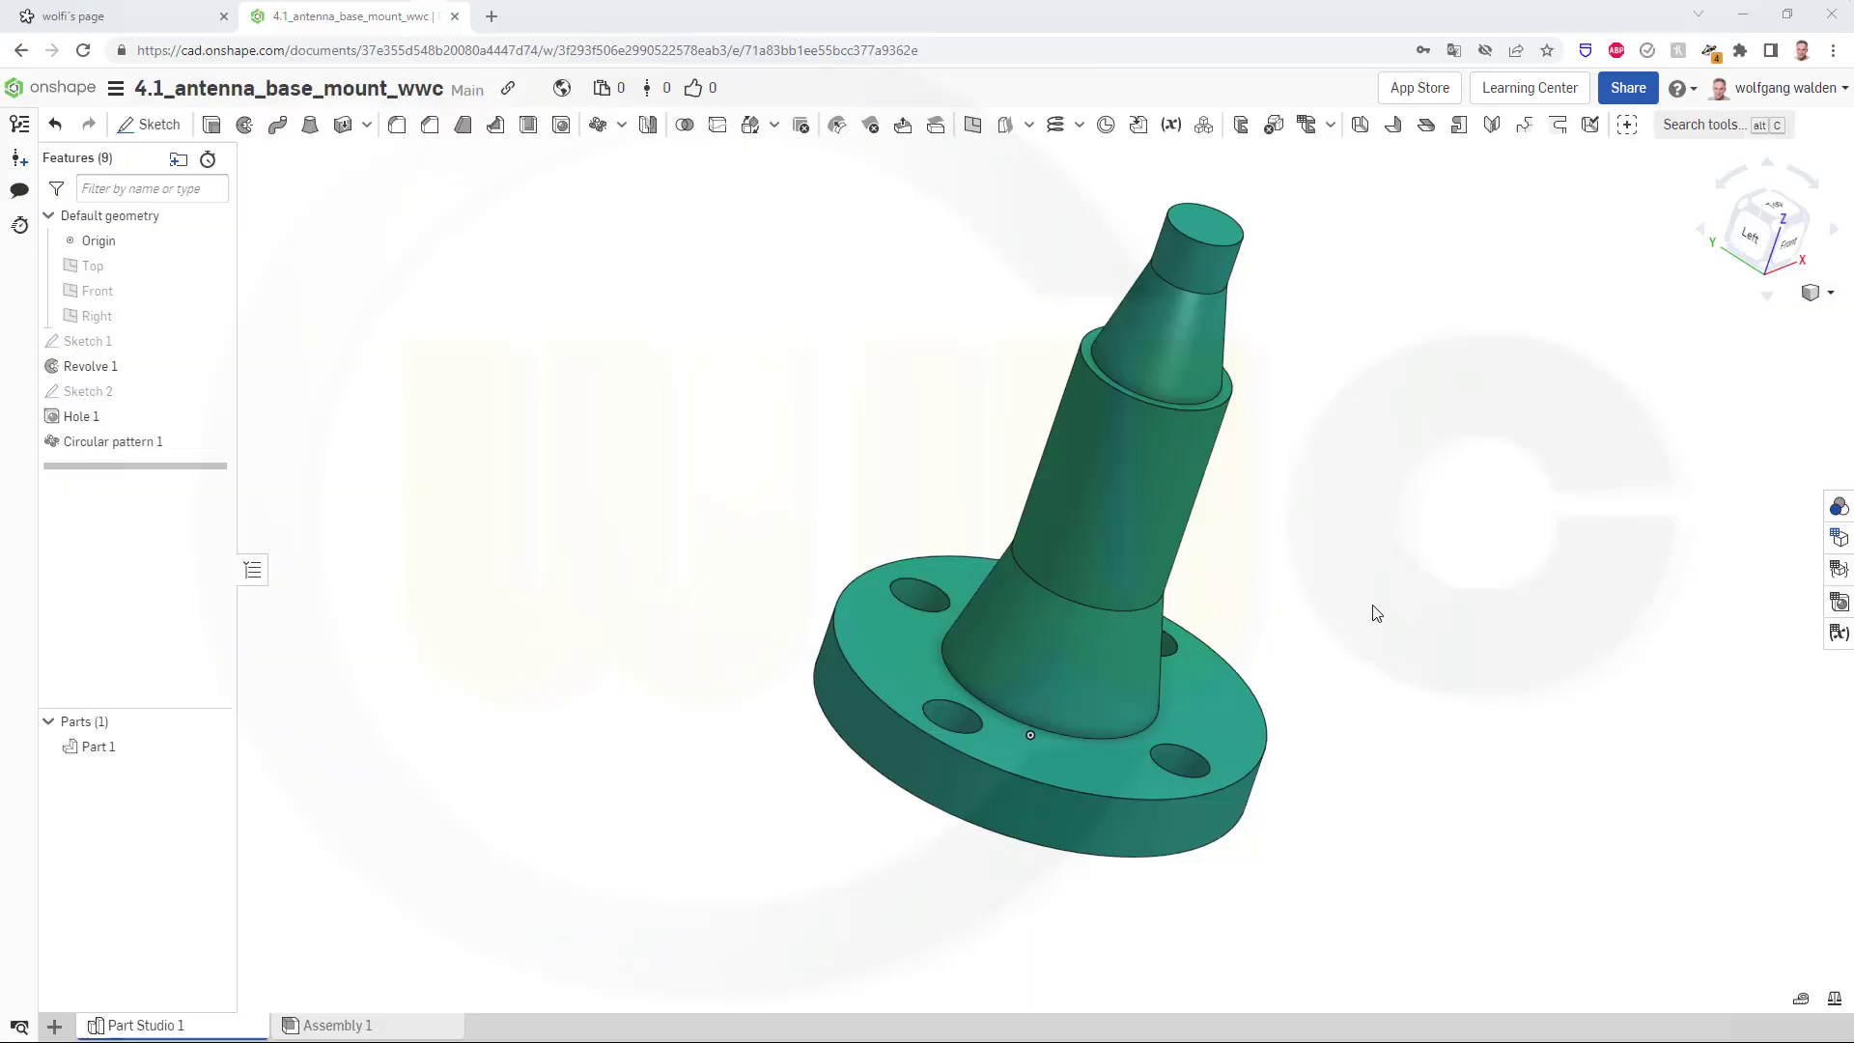
Orbit the finished antenna base mount to preview it from all sides.
mouse_move(1362, 632)
right_down()
mouse_move(1342, 497)
mouse_move(1320, 573)
mouse_move(1353, 711)
mouse_move(1288, 683)
mouse_move(1192, 505)
mouse_move(1210, 468)
mouse_move(949, 468)
mouse_move(896, 416)
mouse_move(898, 340)
mouse_move(755, 467)
mouse_move(833, 489)
mouse_move(956, 401)
mouse_move(1068, 540)
mouse_move(1161, 586)
mouse_move(1099, 637)
mouse_move(1066, 624)
mouse_move(1116, 627)
right_up()
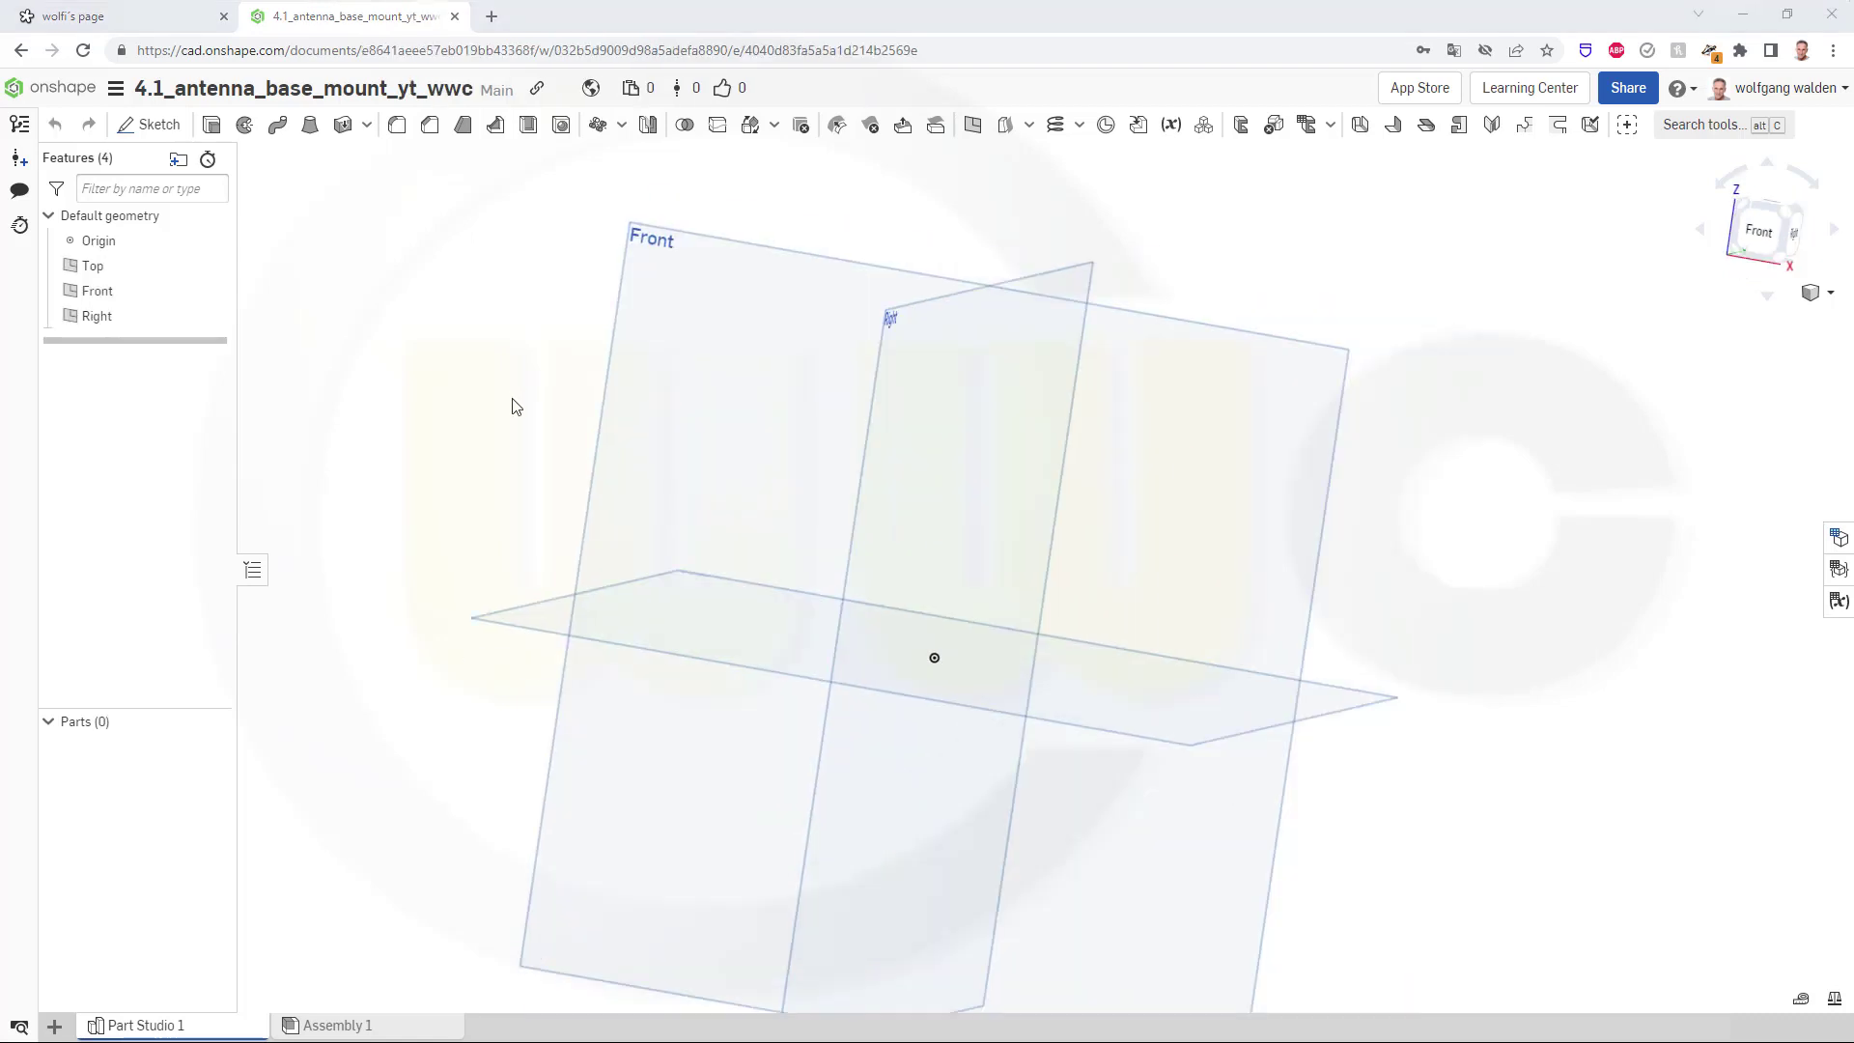
Start a sketch on the Front plane, viewed straight on.
click(155, 124)
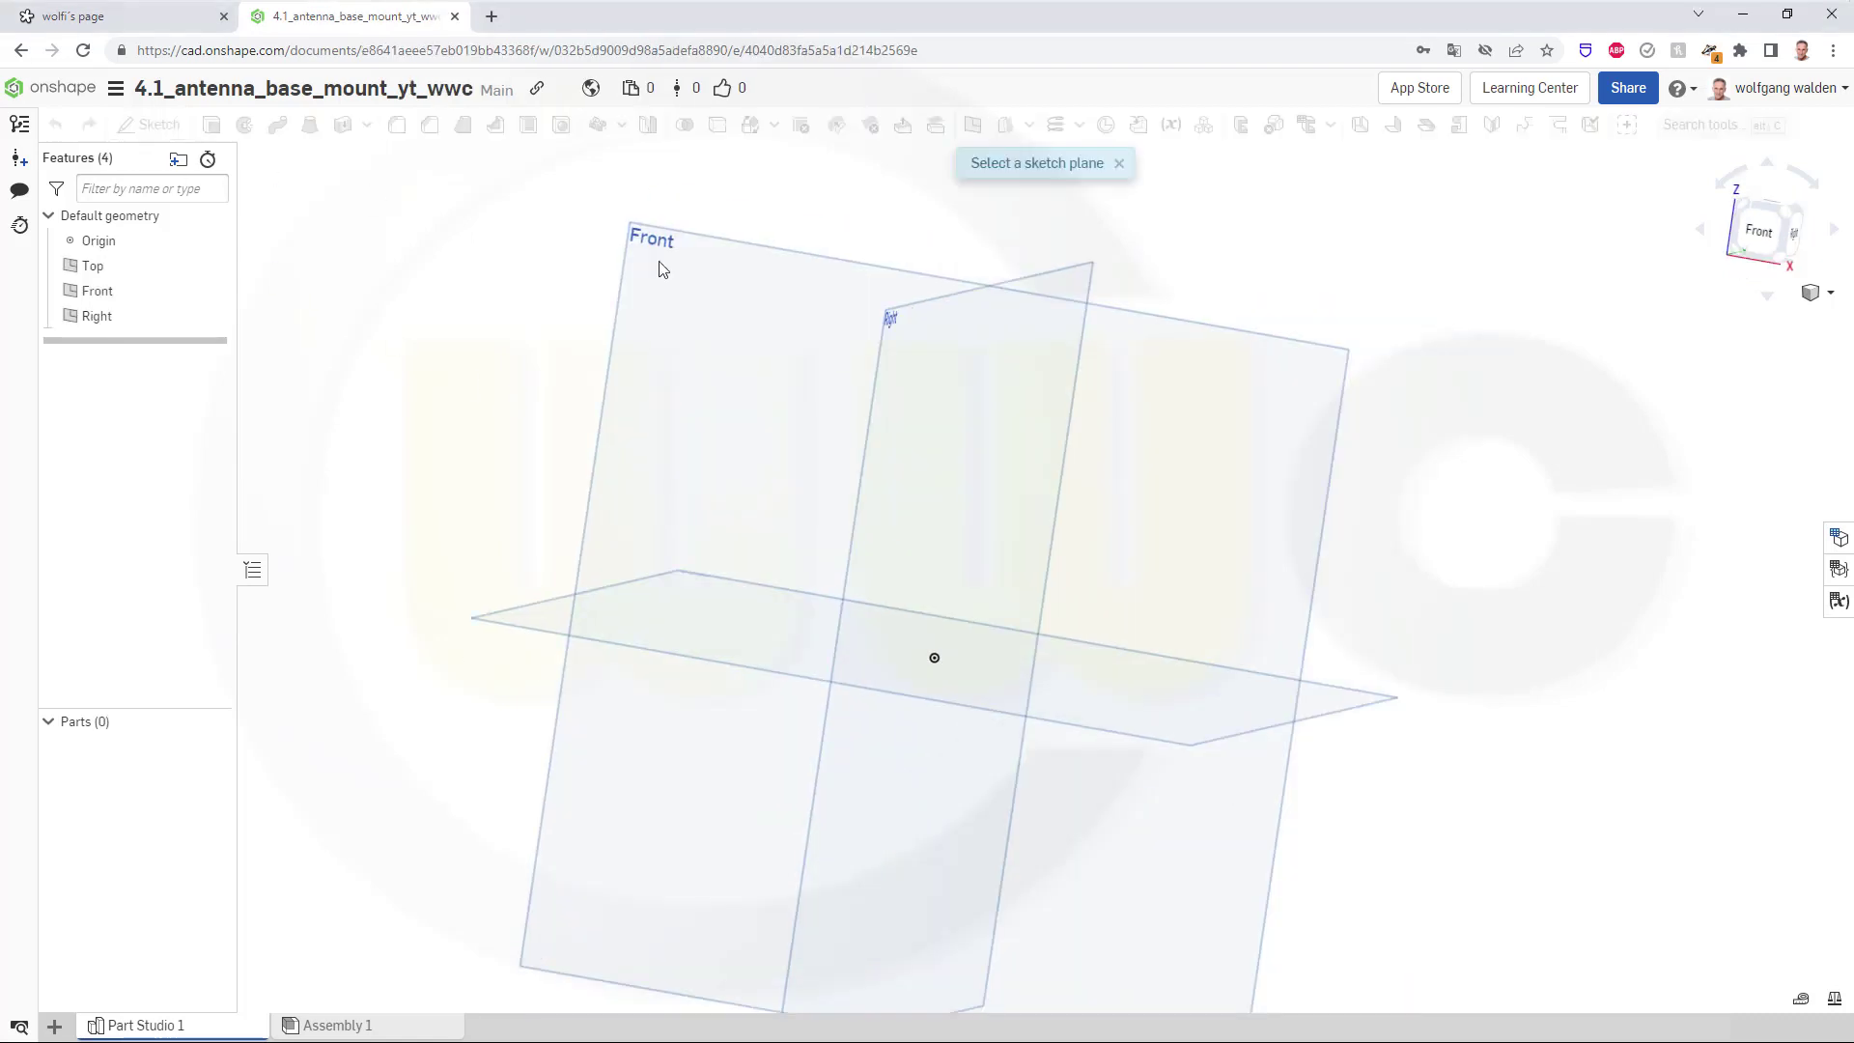
click(731, 254)
click(1762, 234)
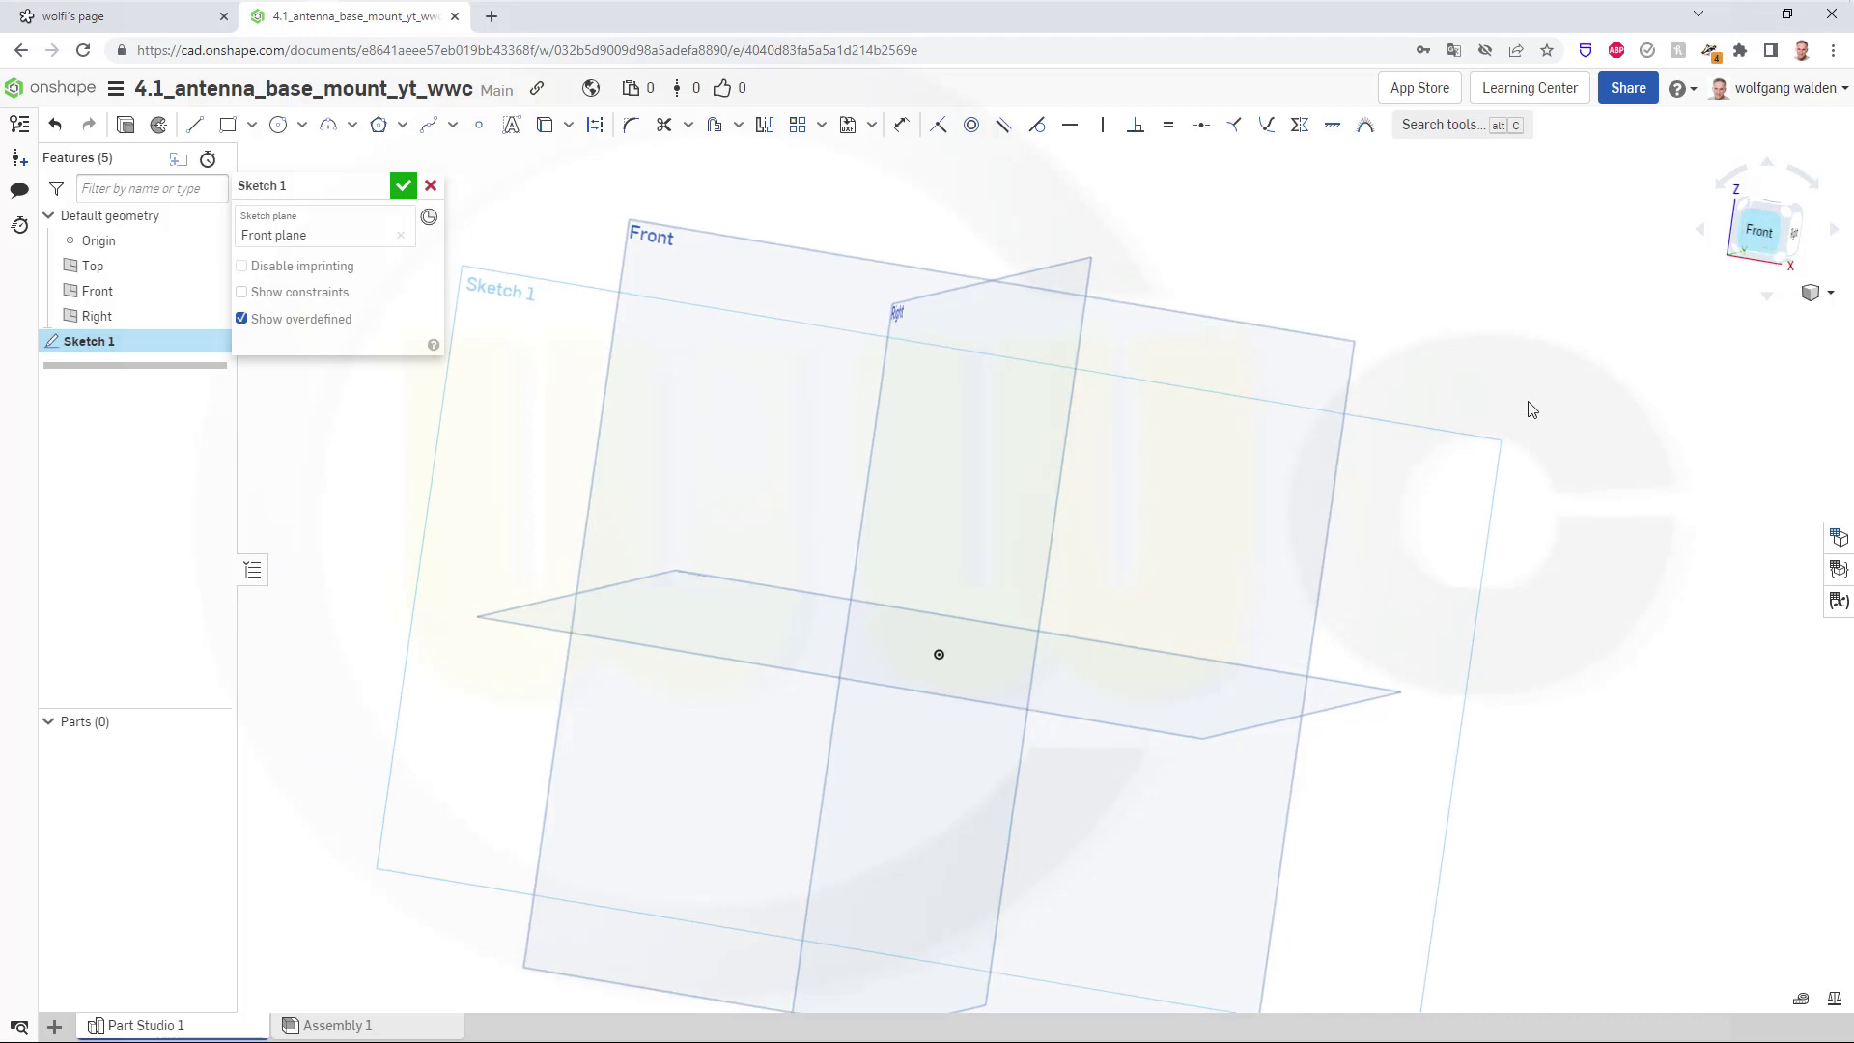
Draw the profile's bottom edge, flange rim, flange step and lower slanted taper.
click(194, 125)
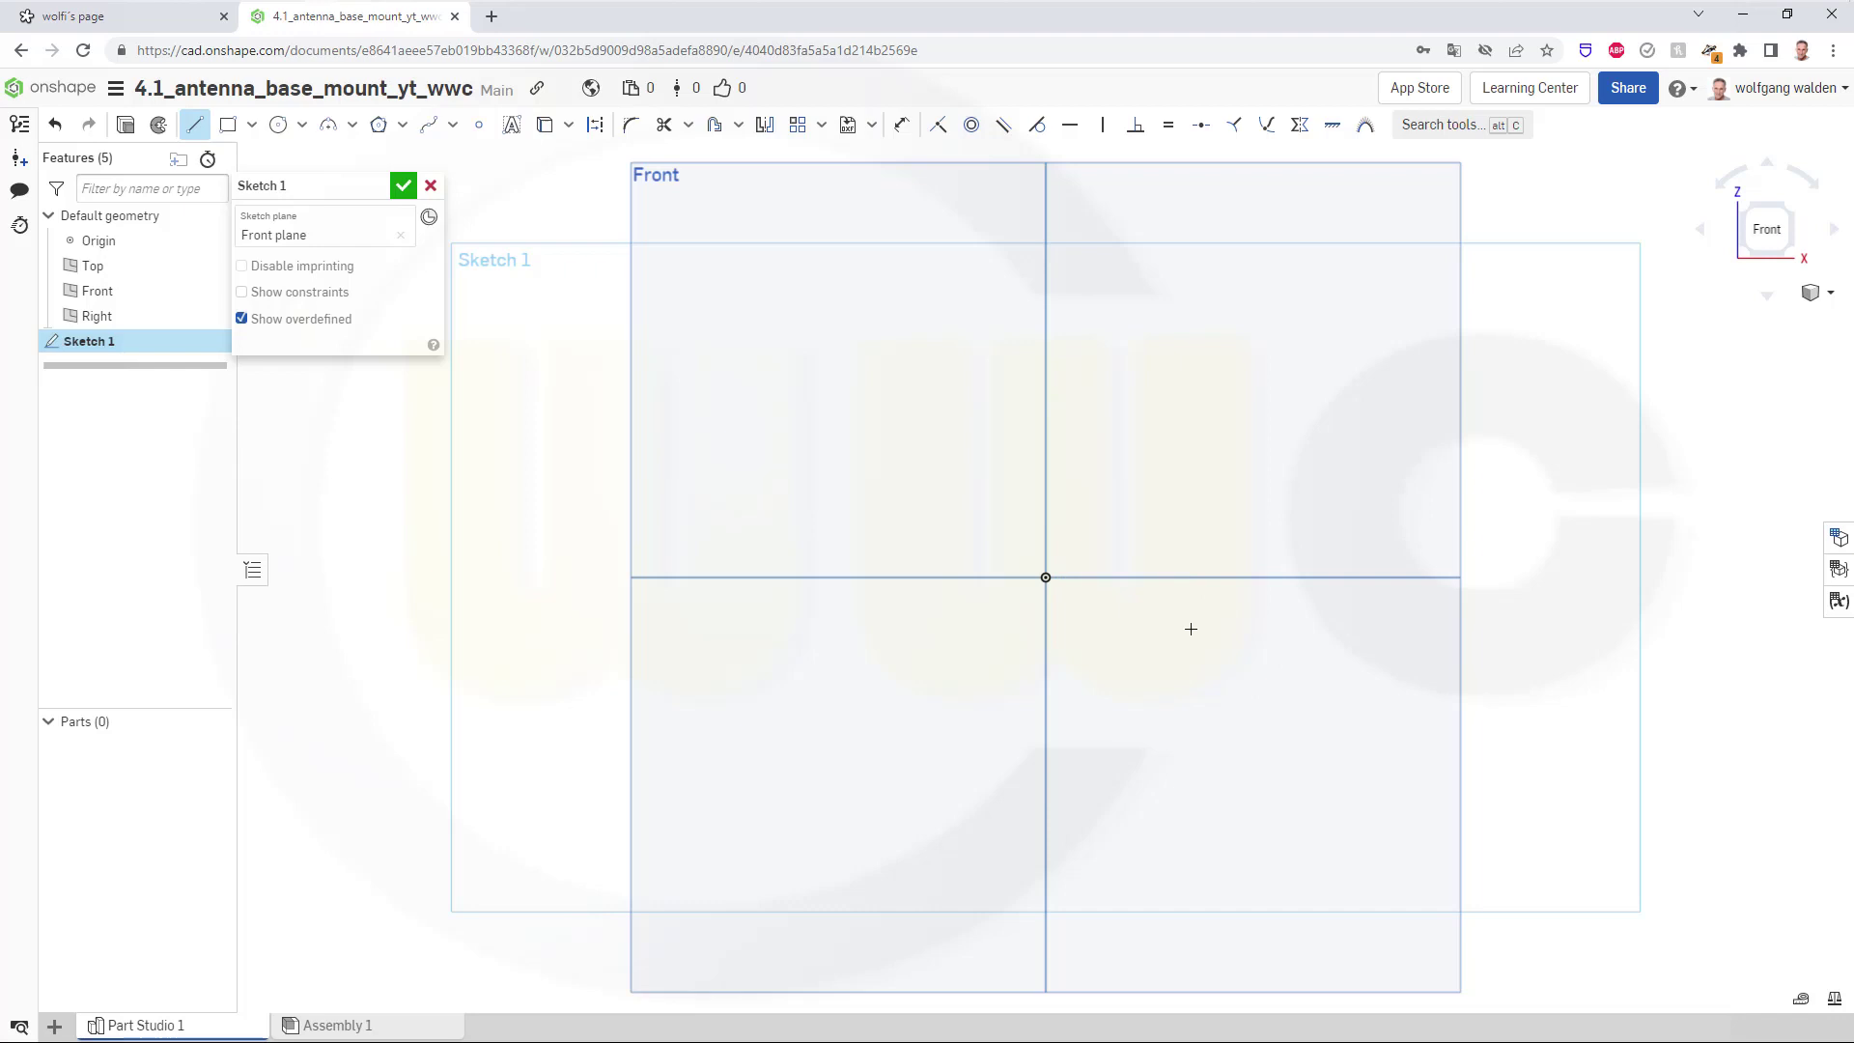
click(1183, 730)
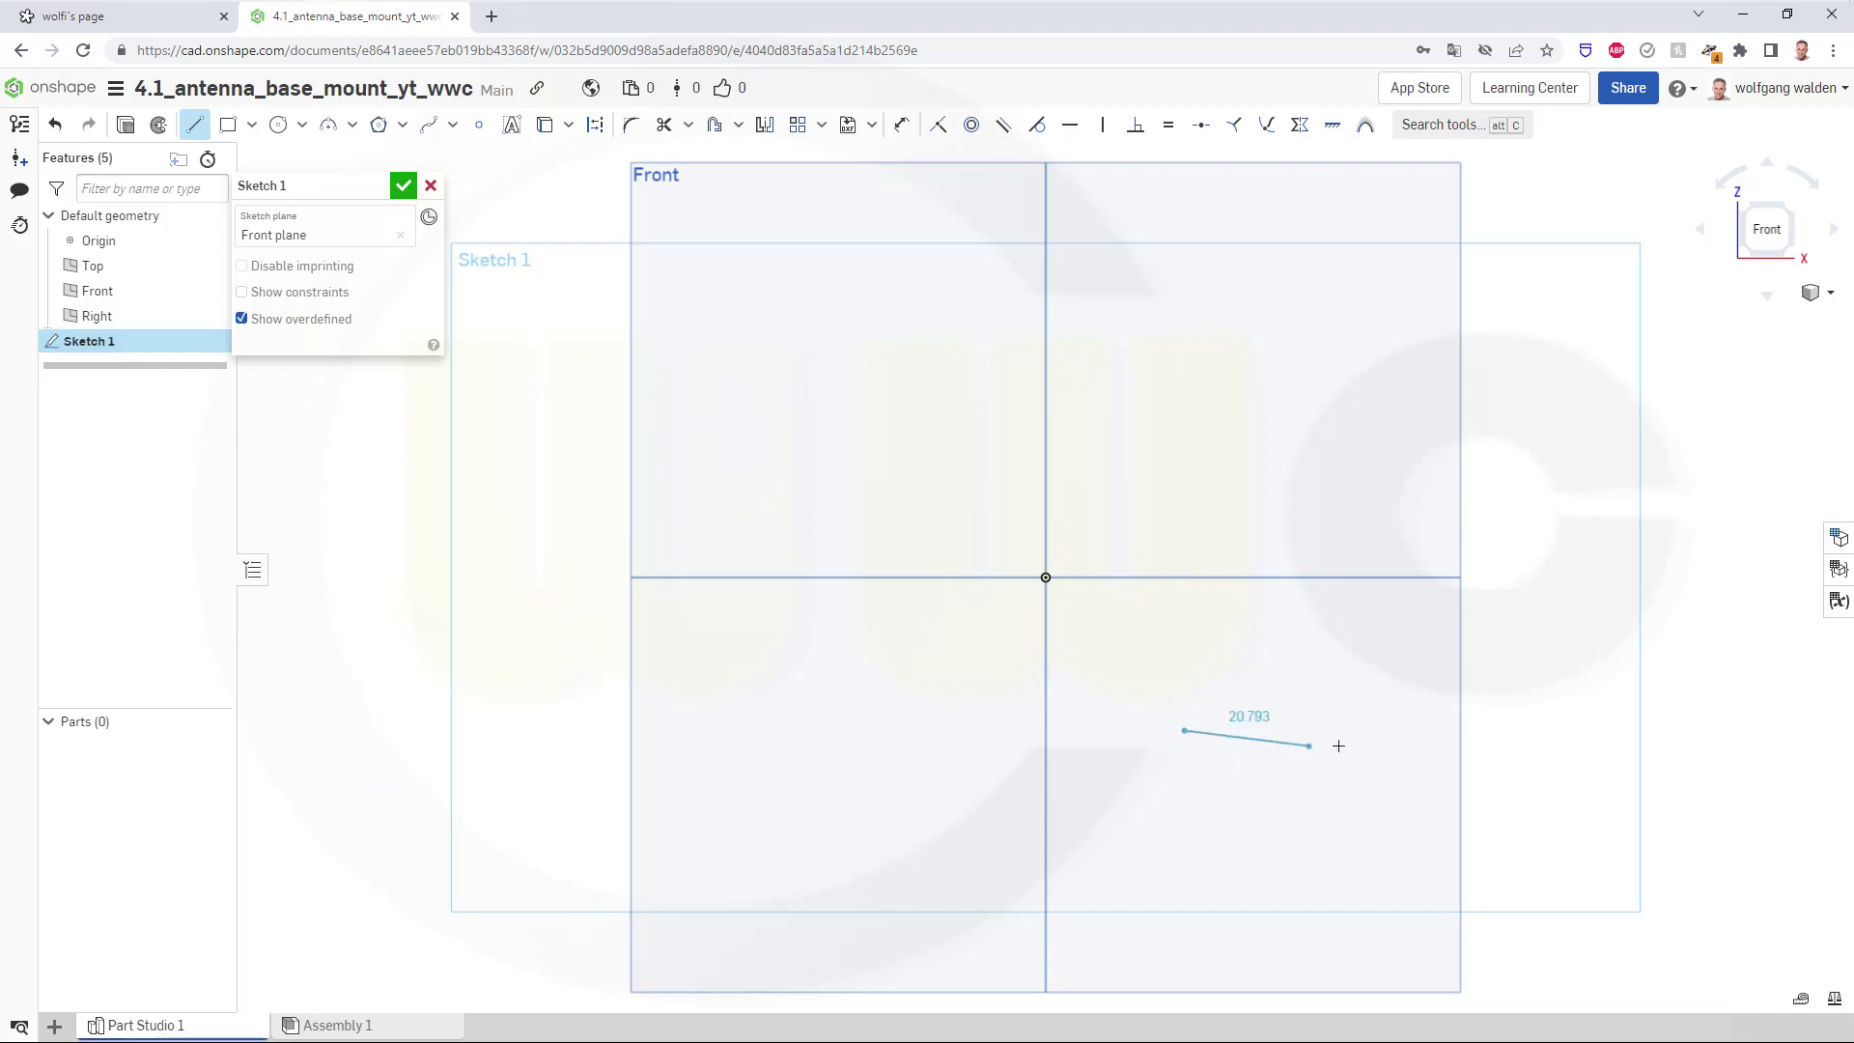
click(1411, 729)
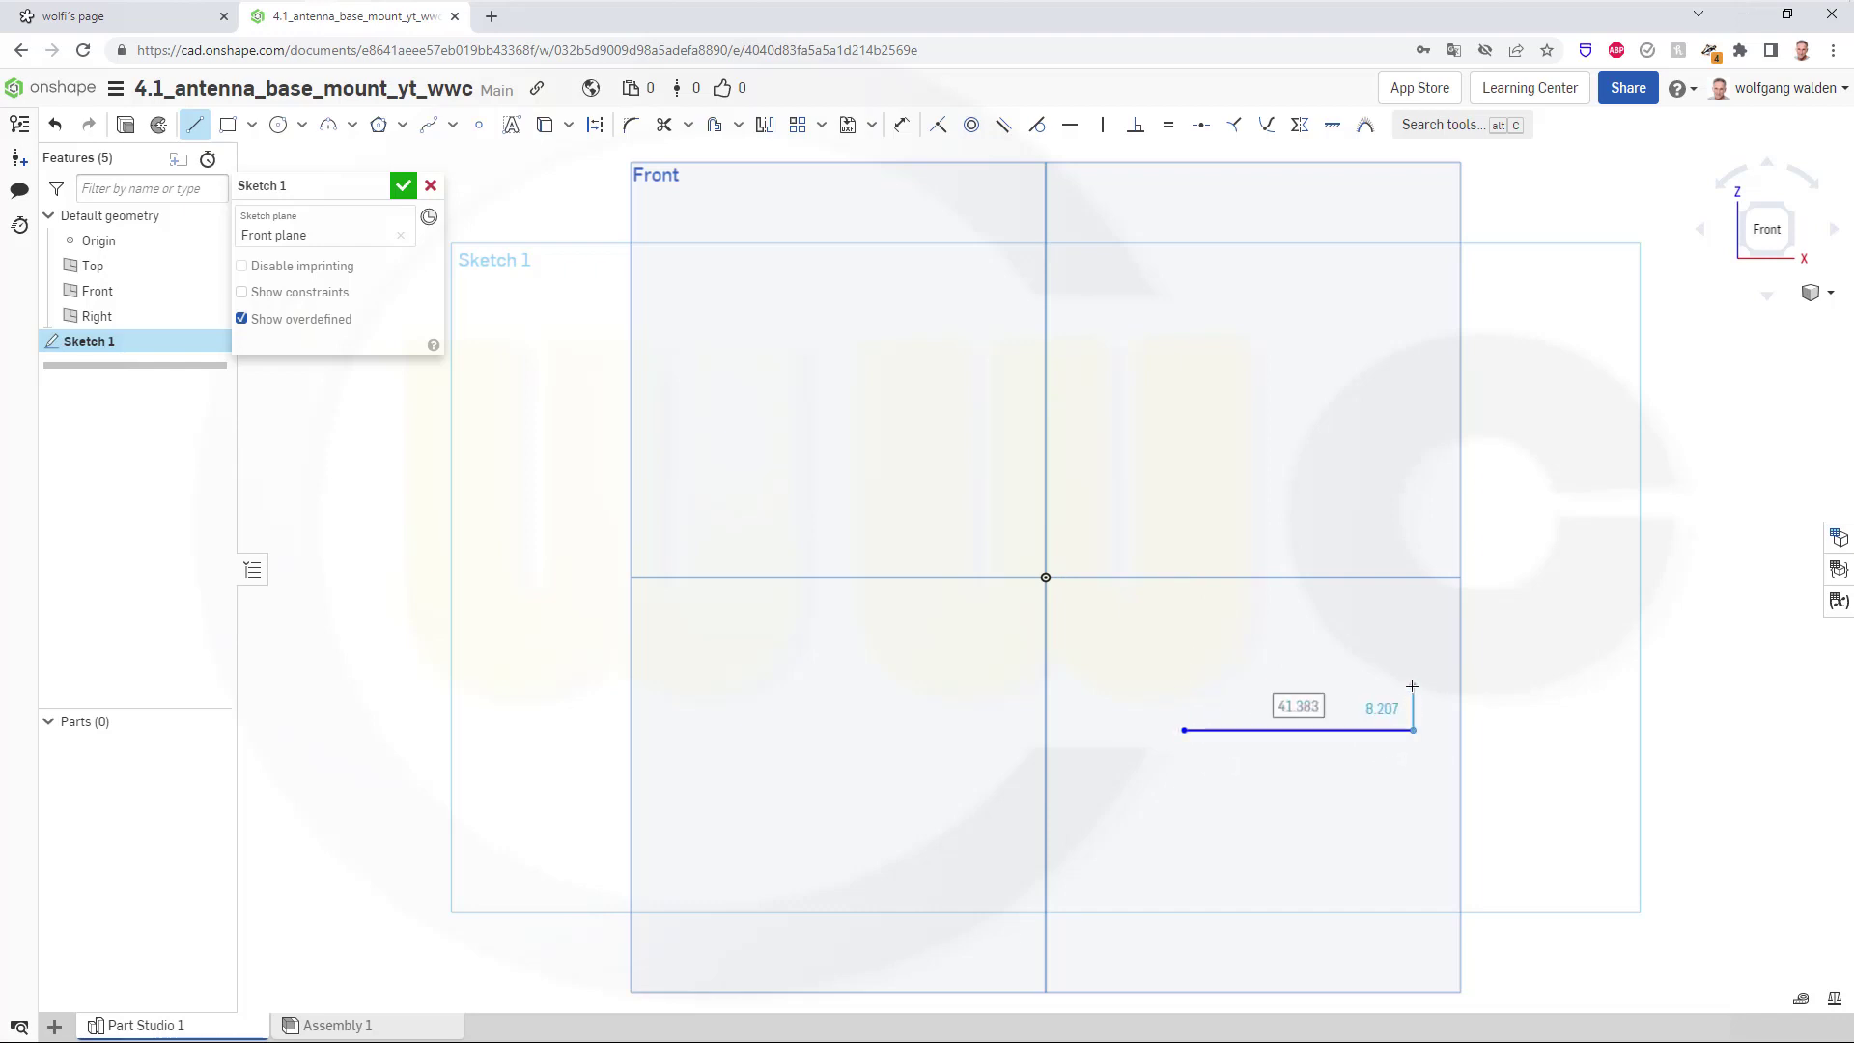
click(1413, 686)
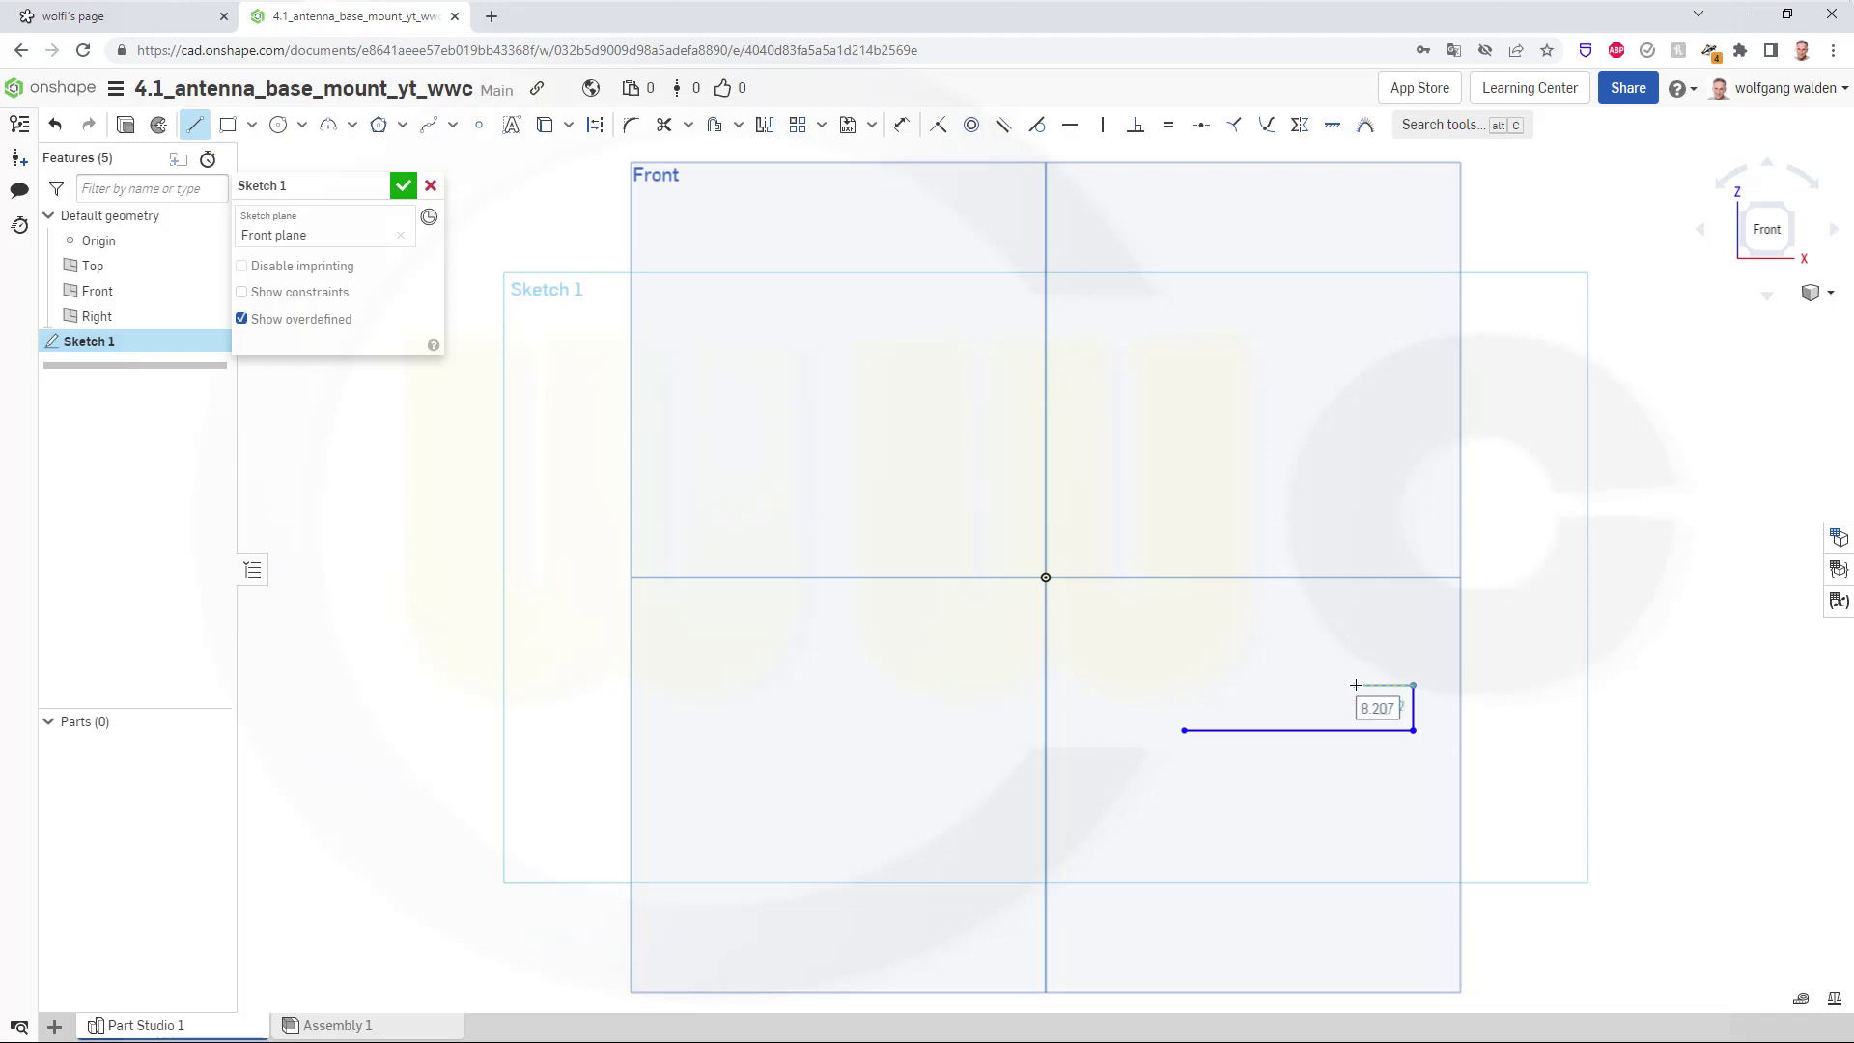
click(1356, 685)
click(1319, 616)
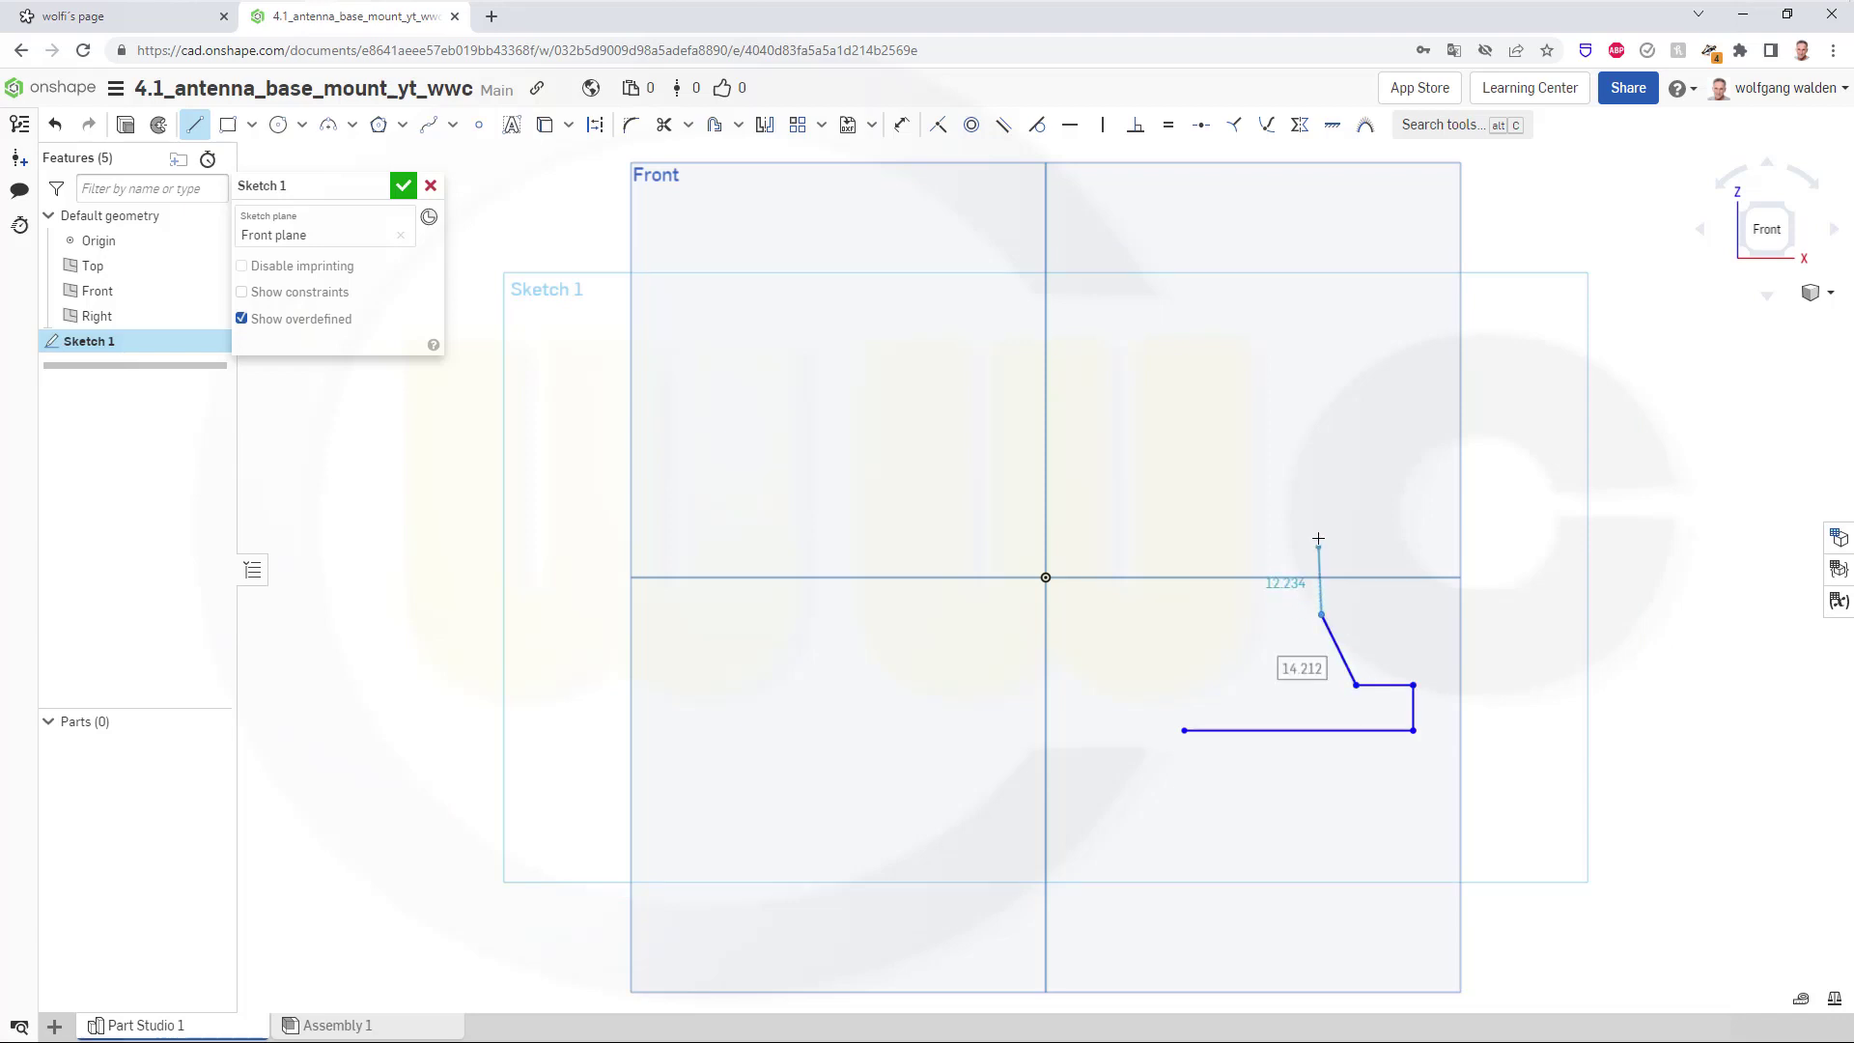
Draw the neck wall, inward step, upper taper and tip, then close the profile.
click(1322, 496)
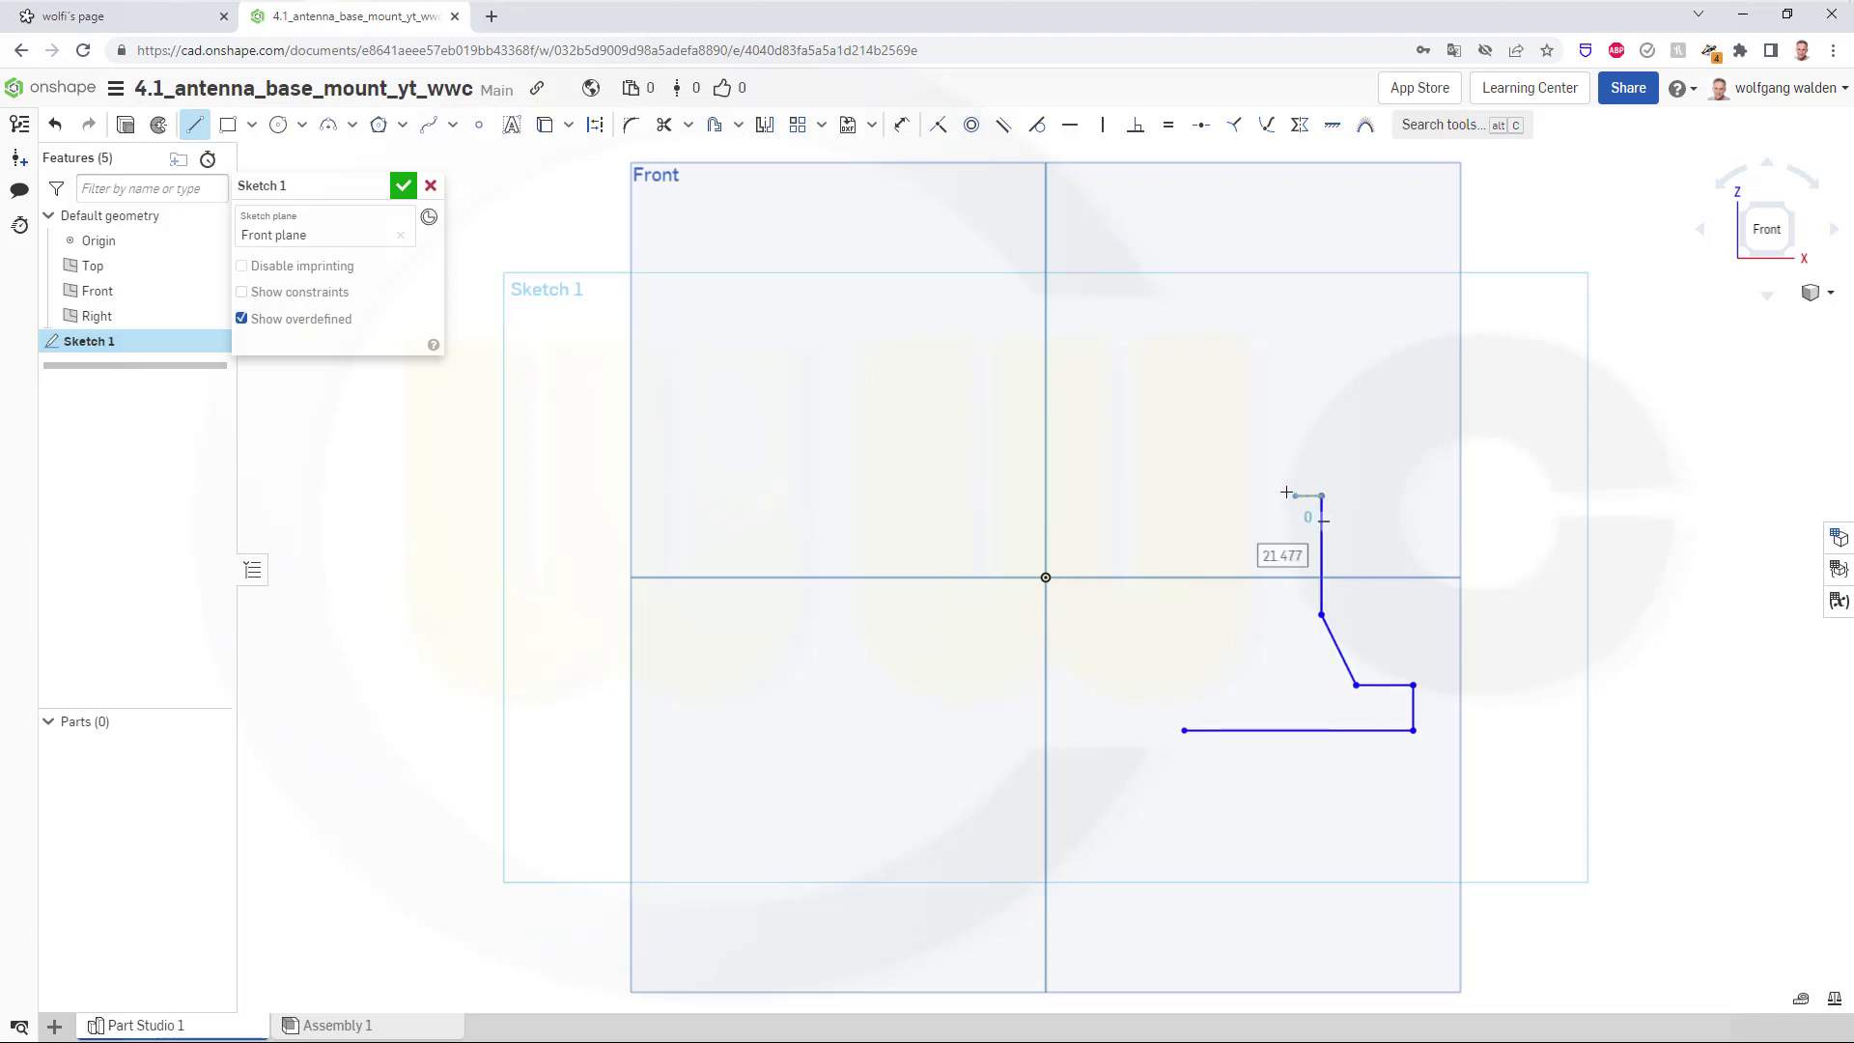
click(1285, 494)
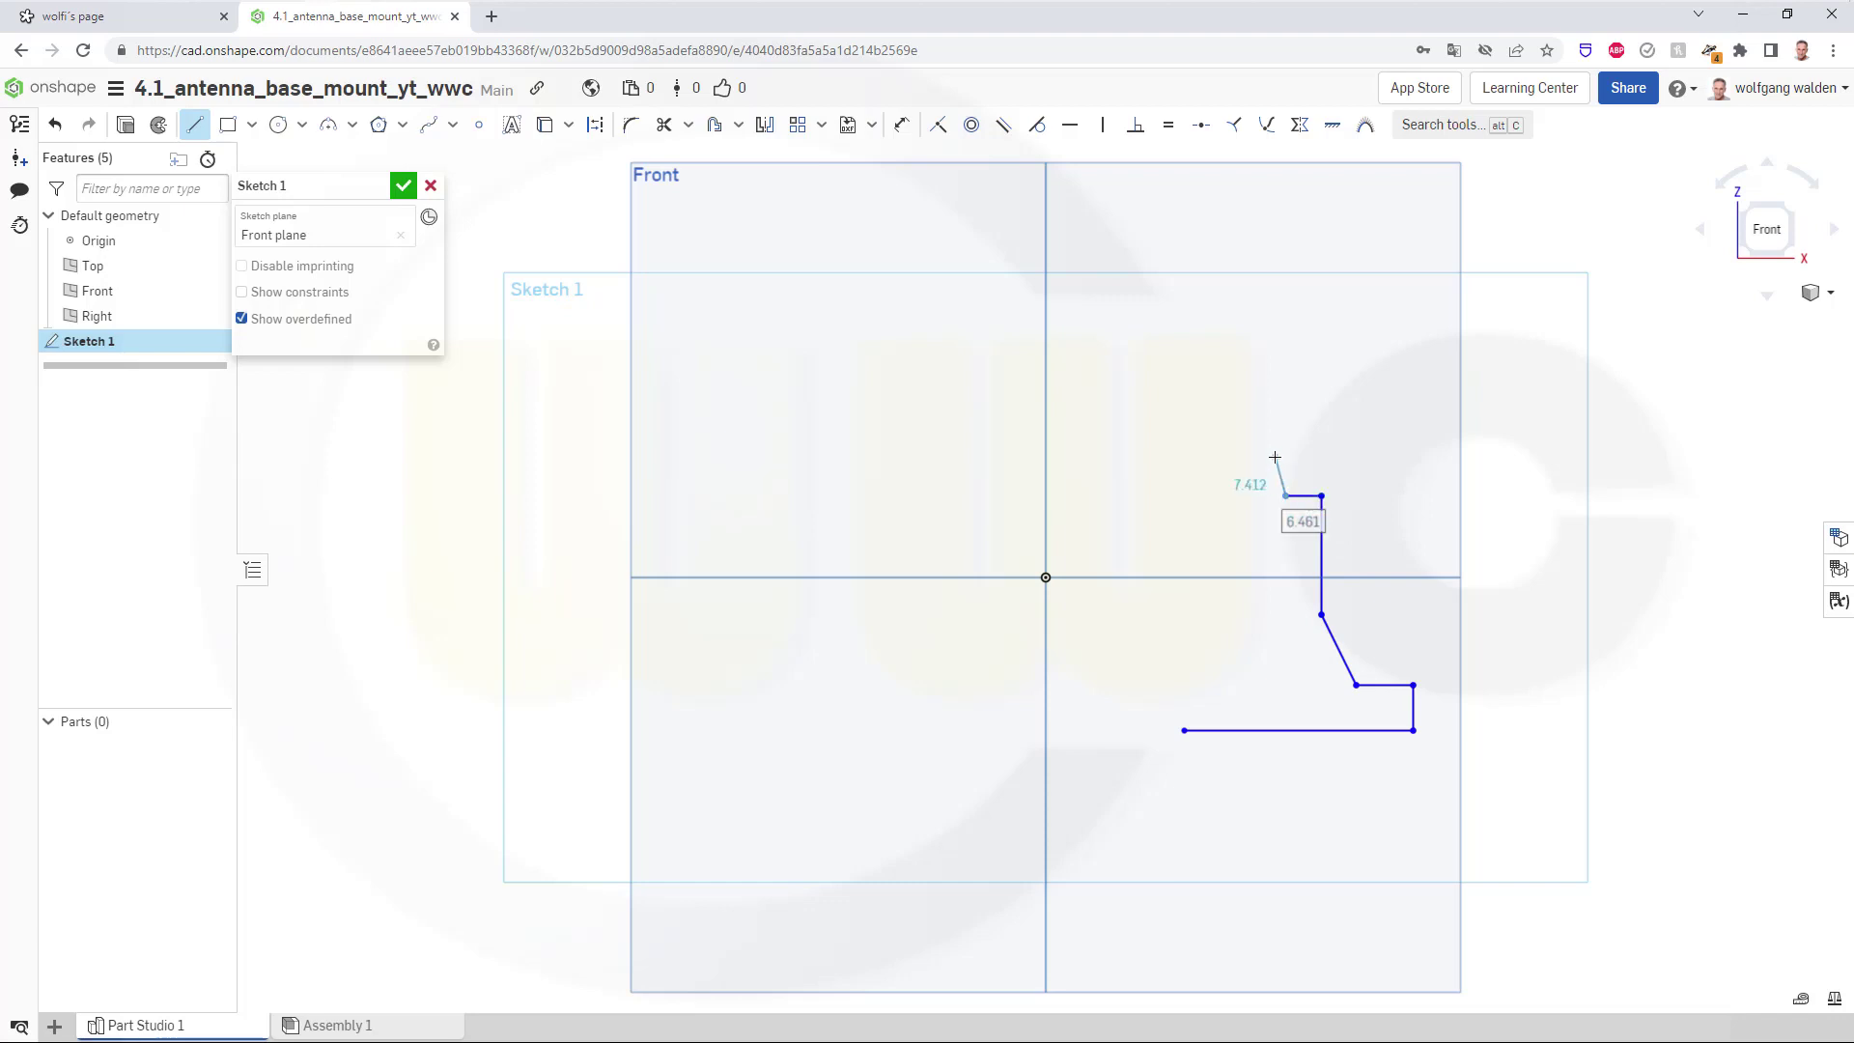
click(1269, 428)
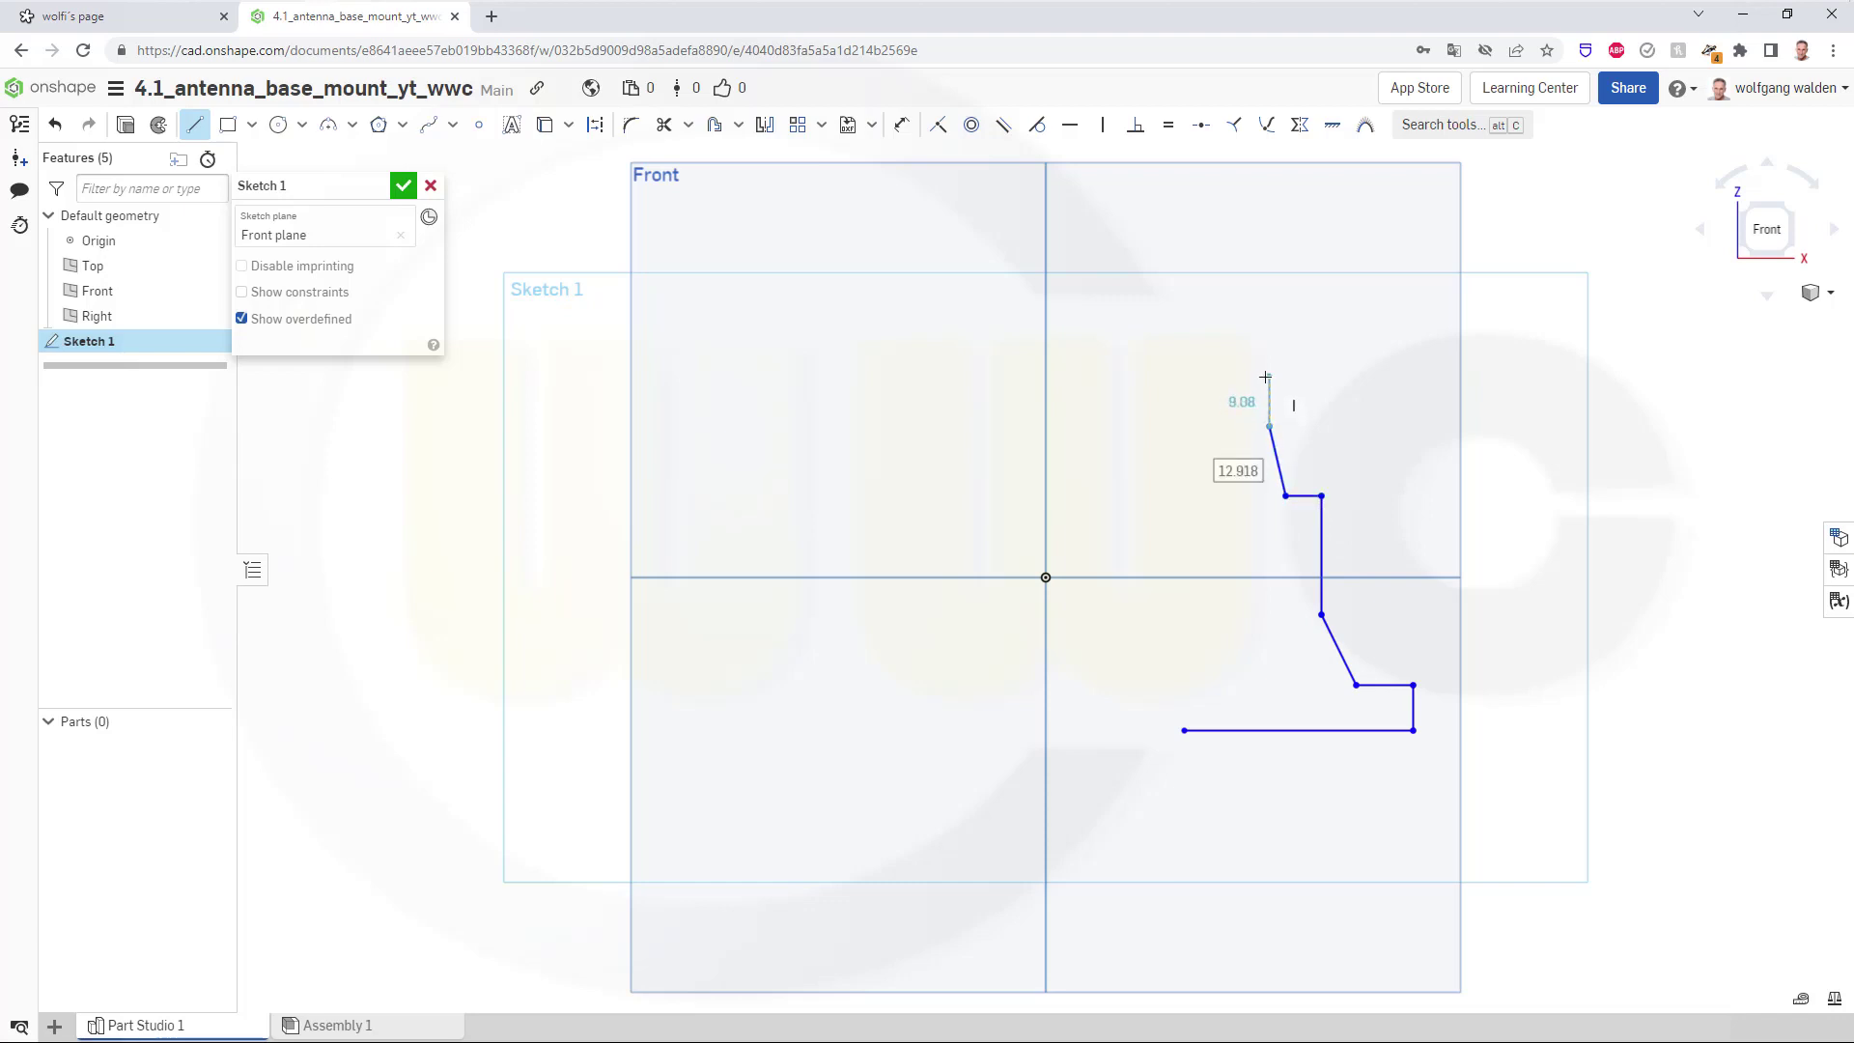
click(1264, 379)
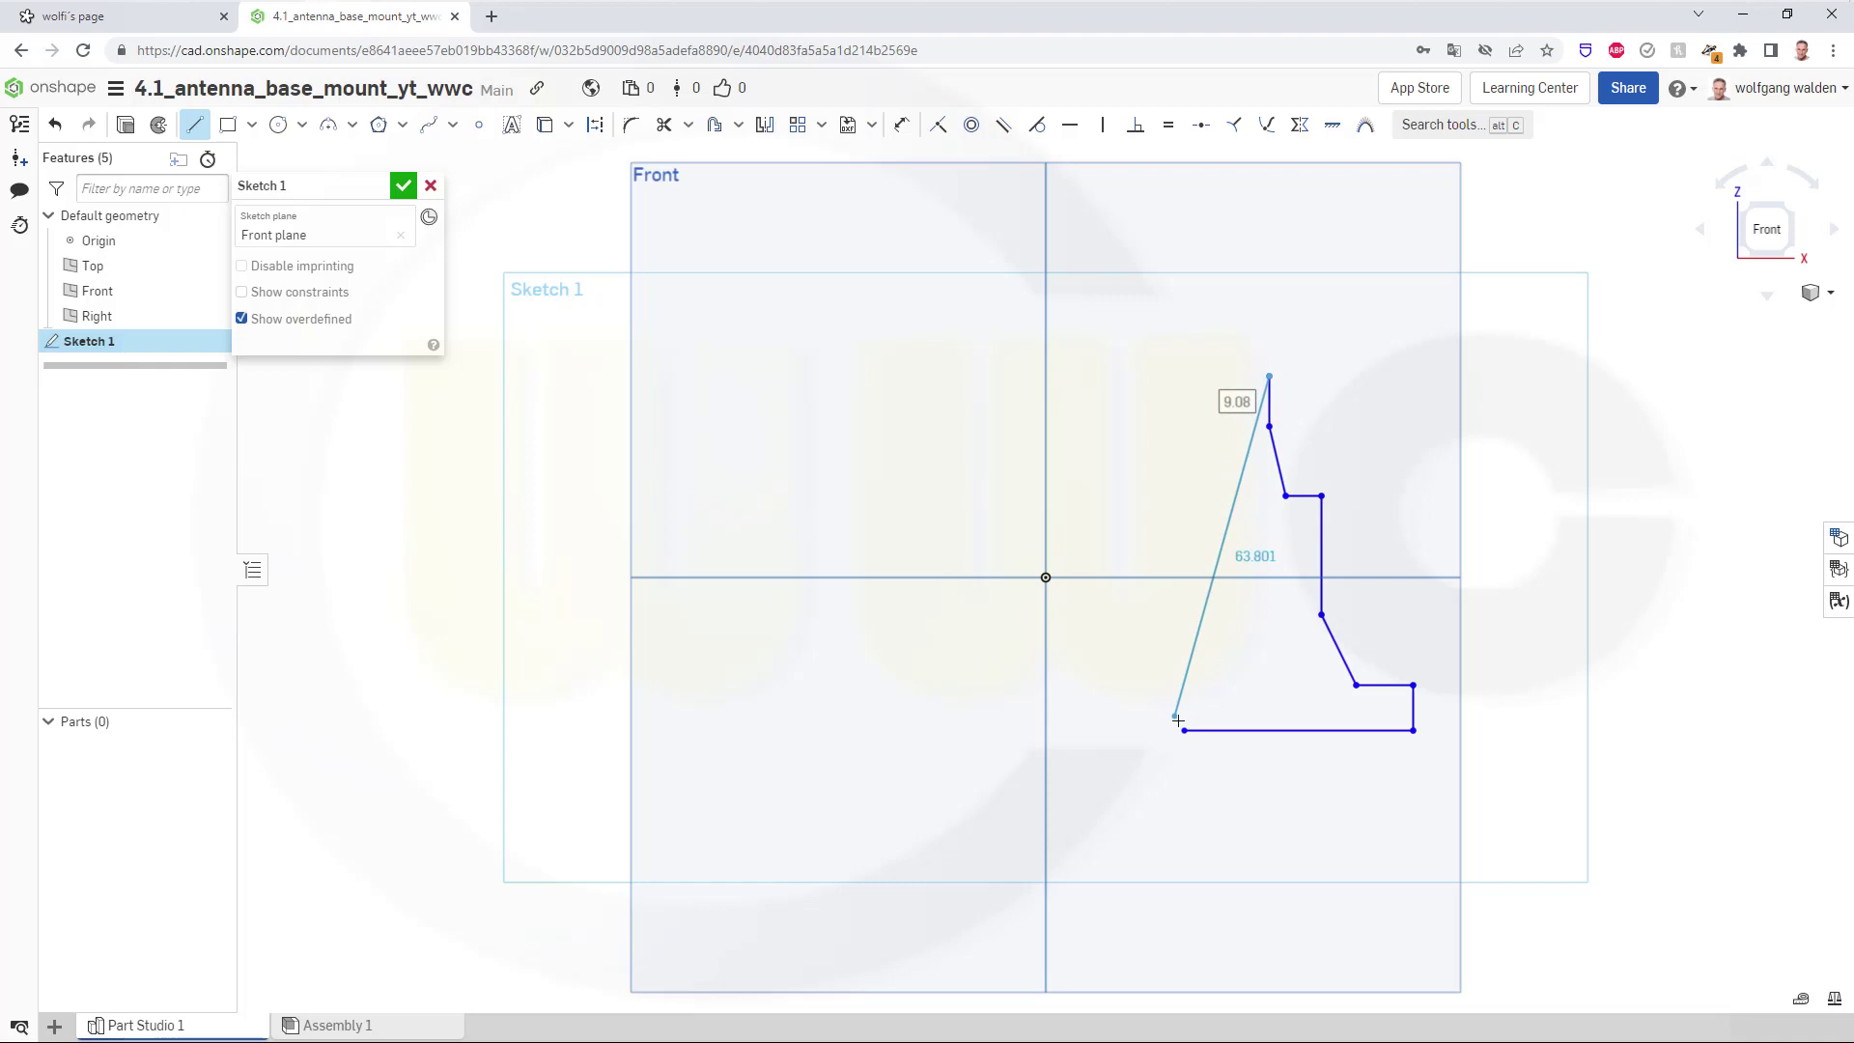
click(1183, 379)
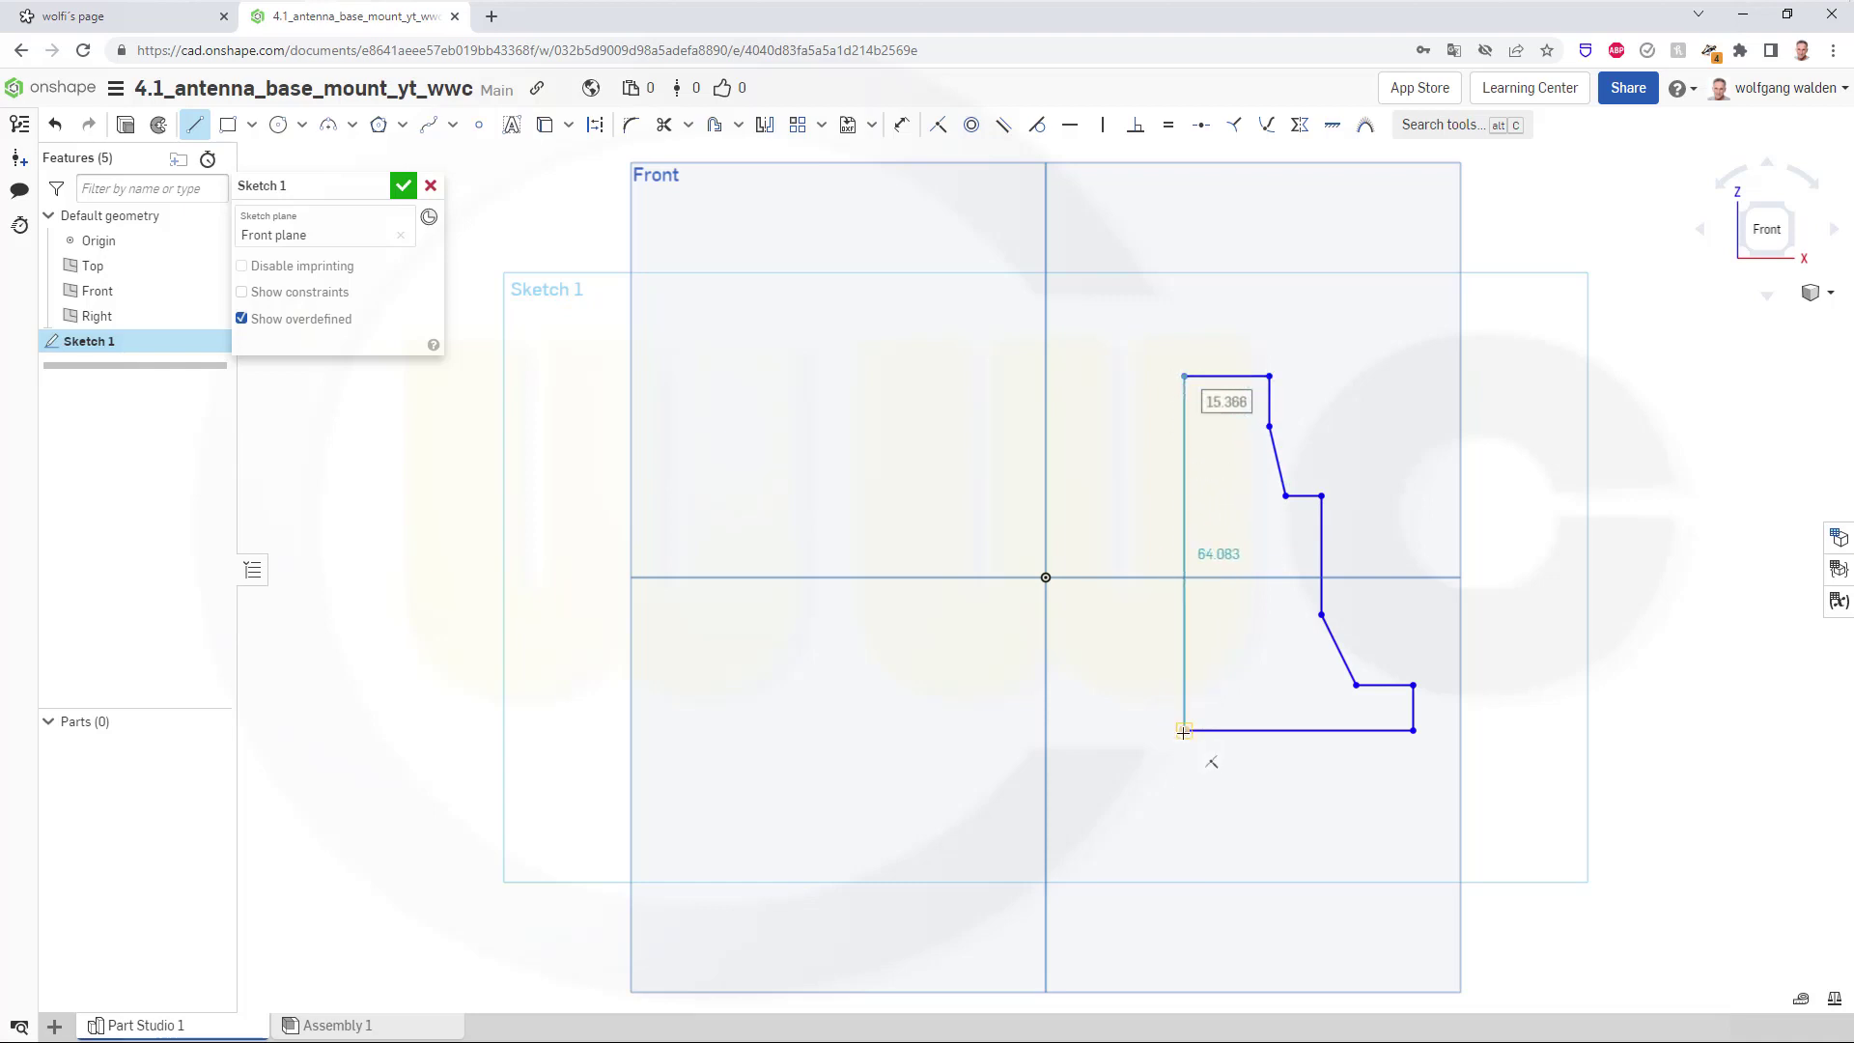
click(1184, 731)
Make the profile's left vertical edge a dash-dot construction line.
key(Escape)
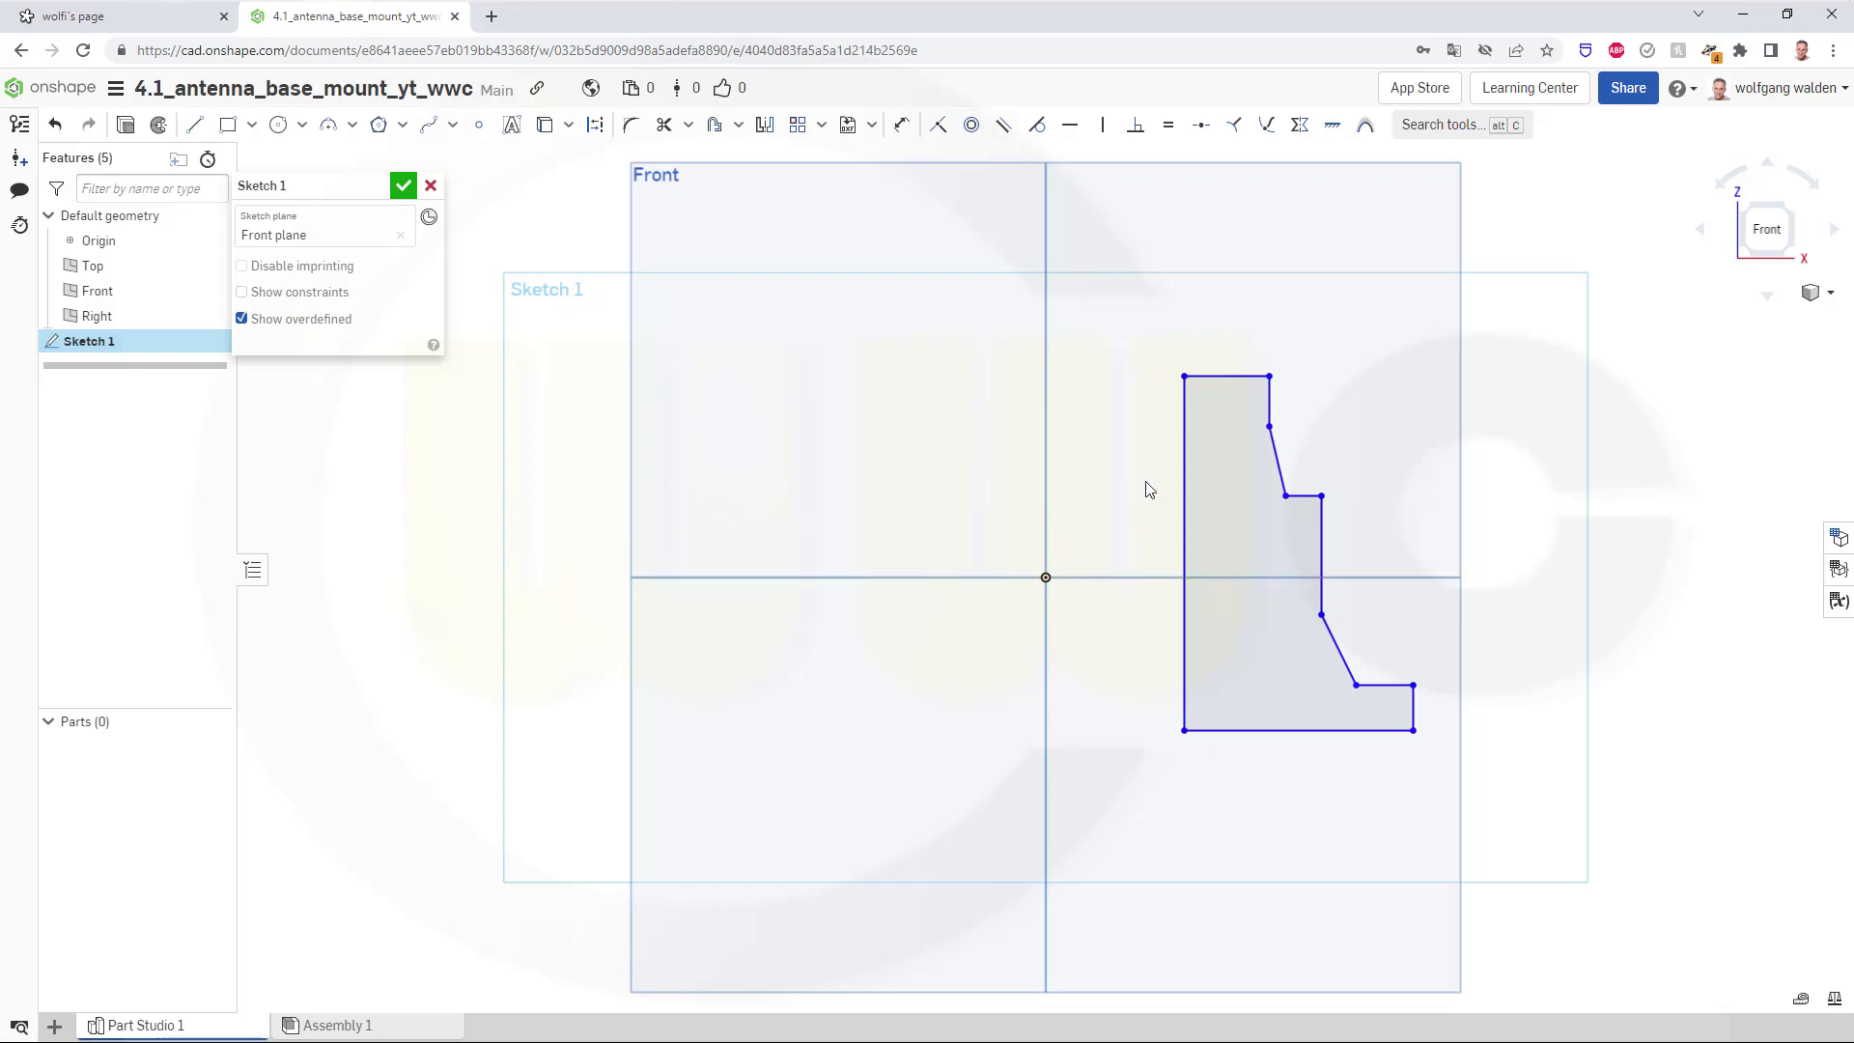
click(1184, 511)
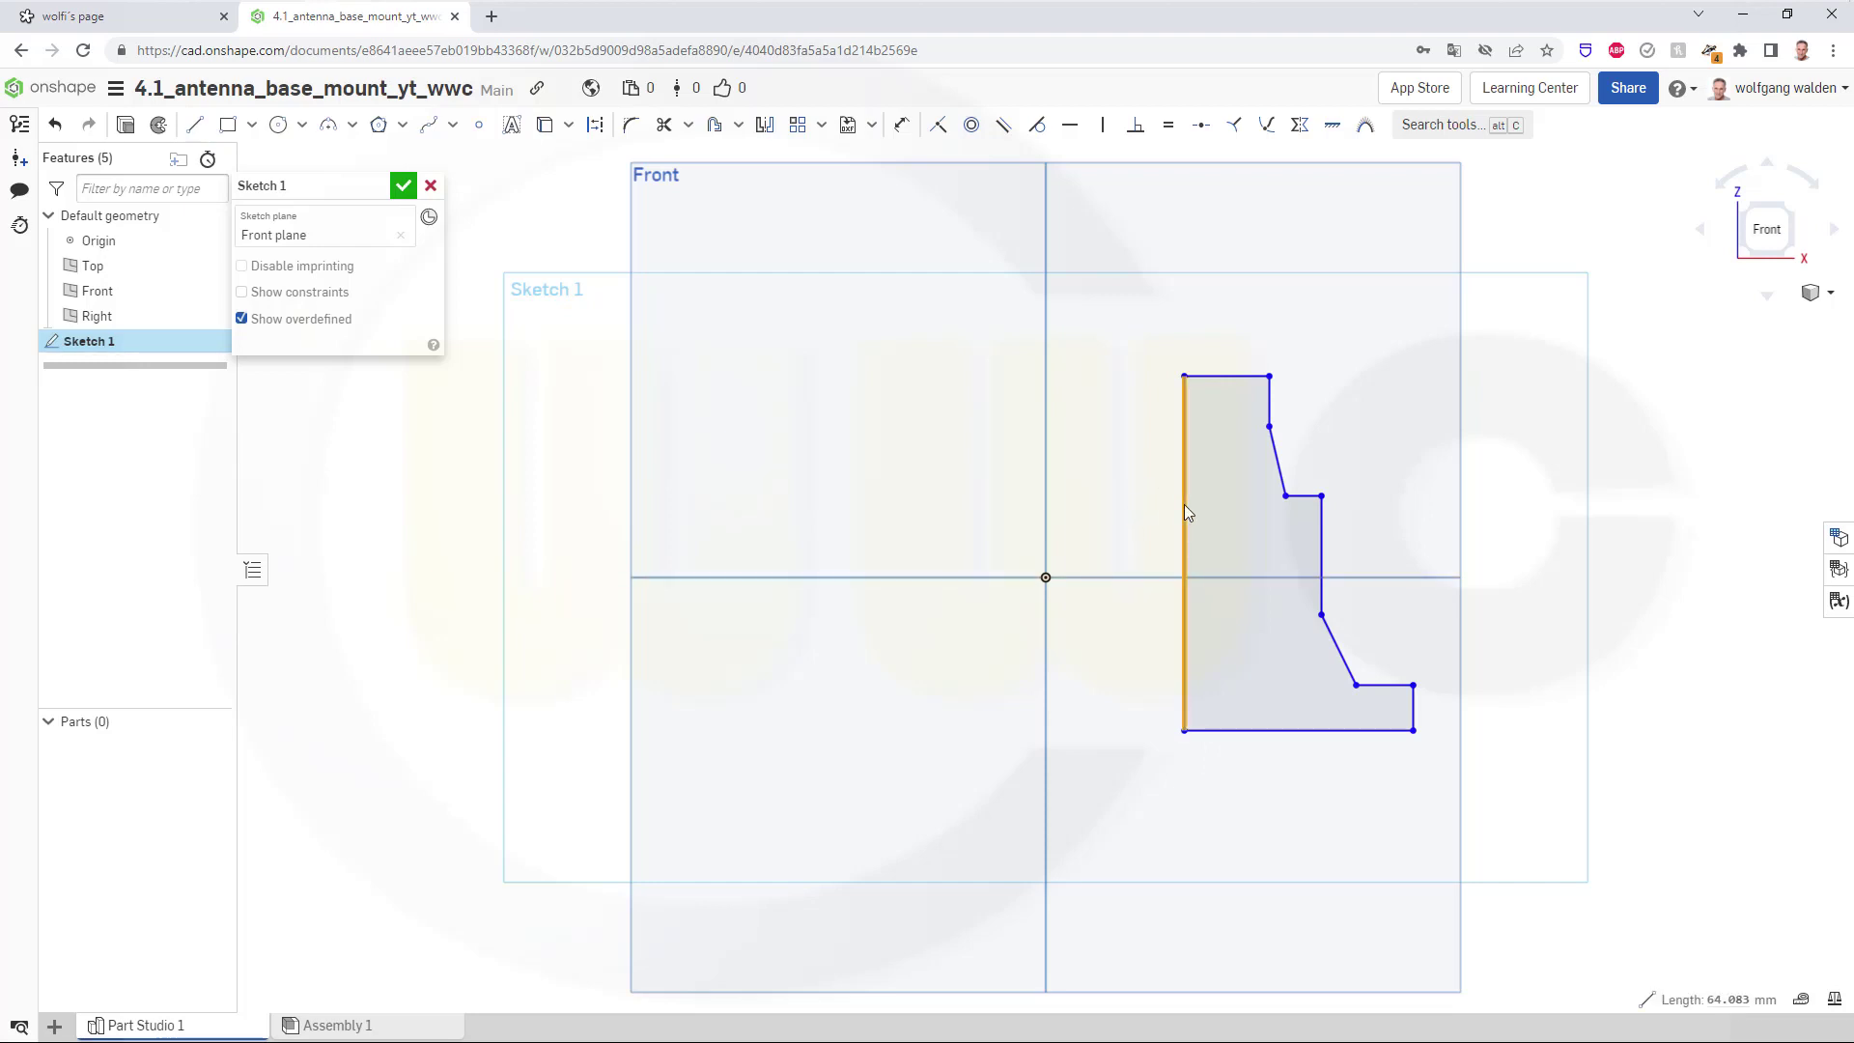
click(596, 126)
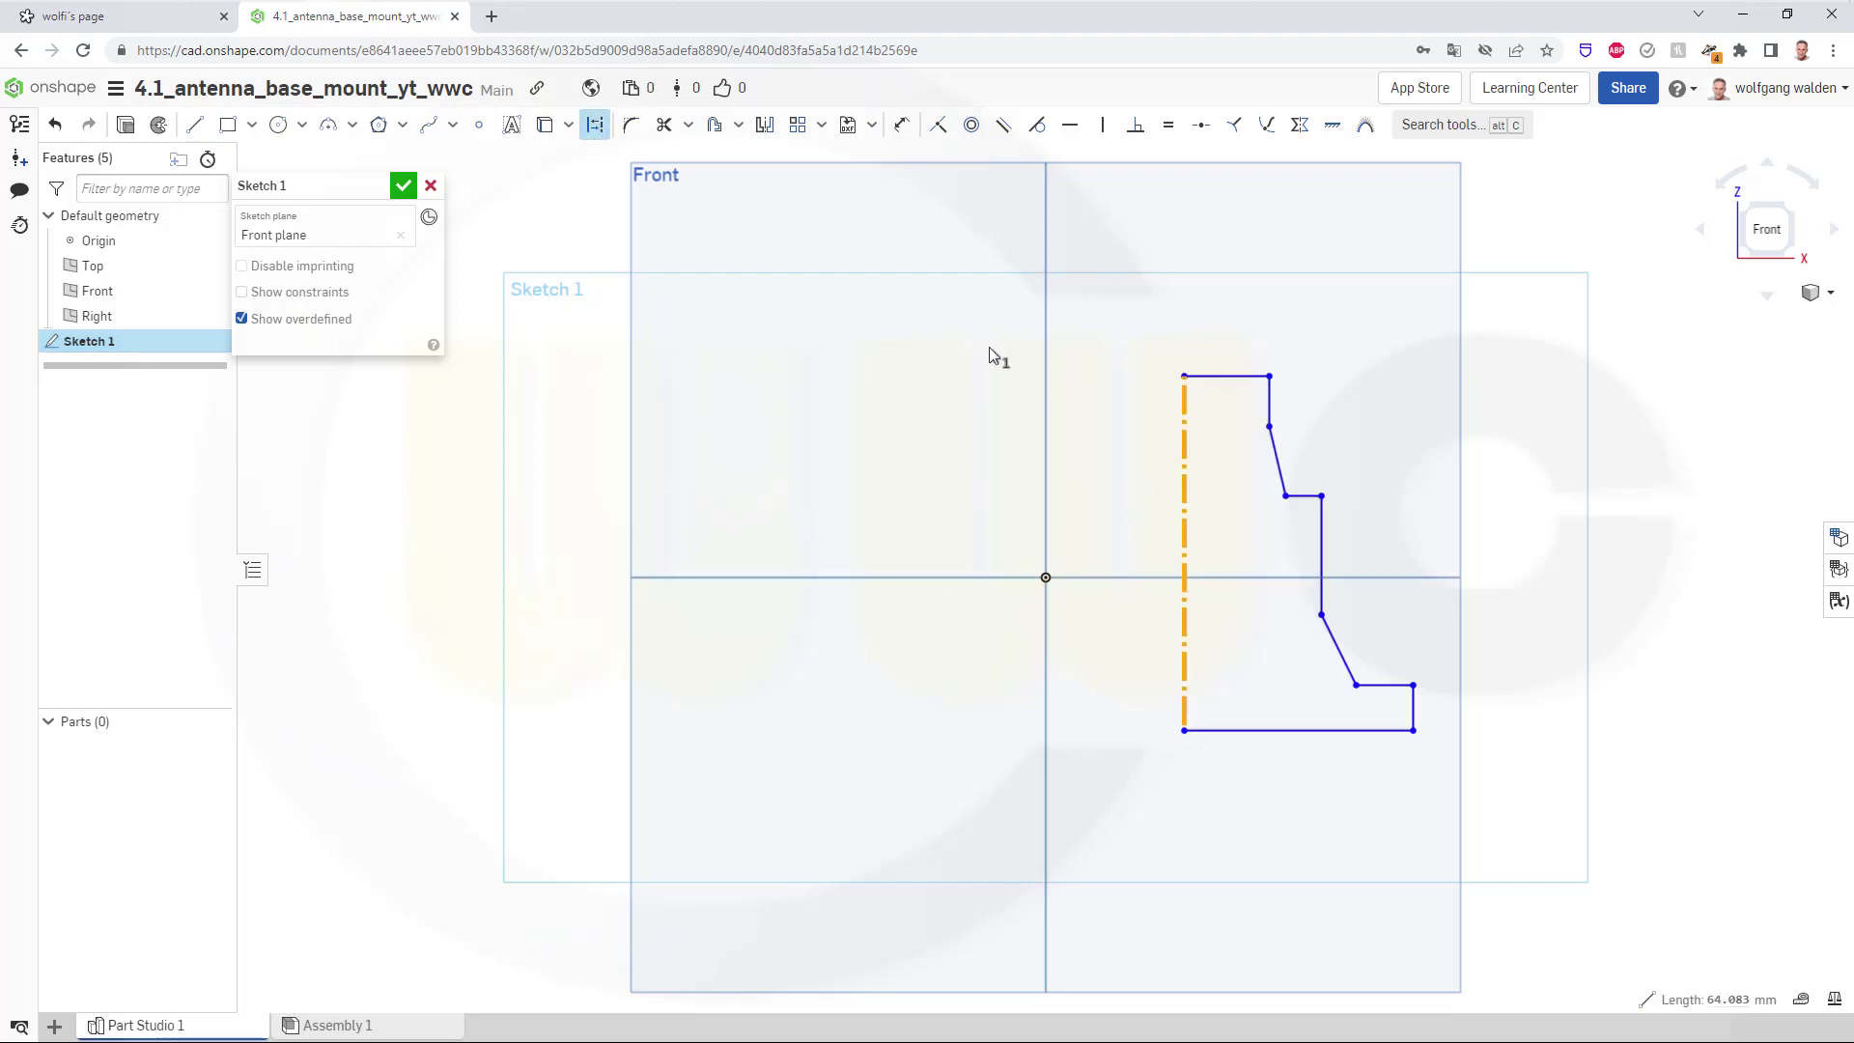
click(1374, 385)
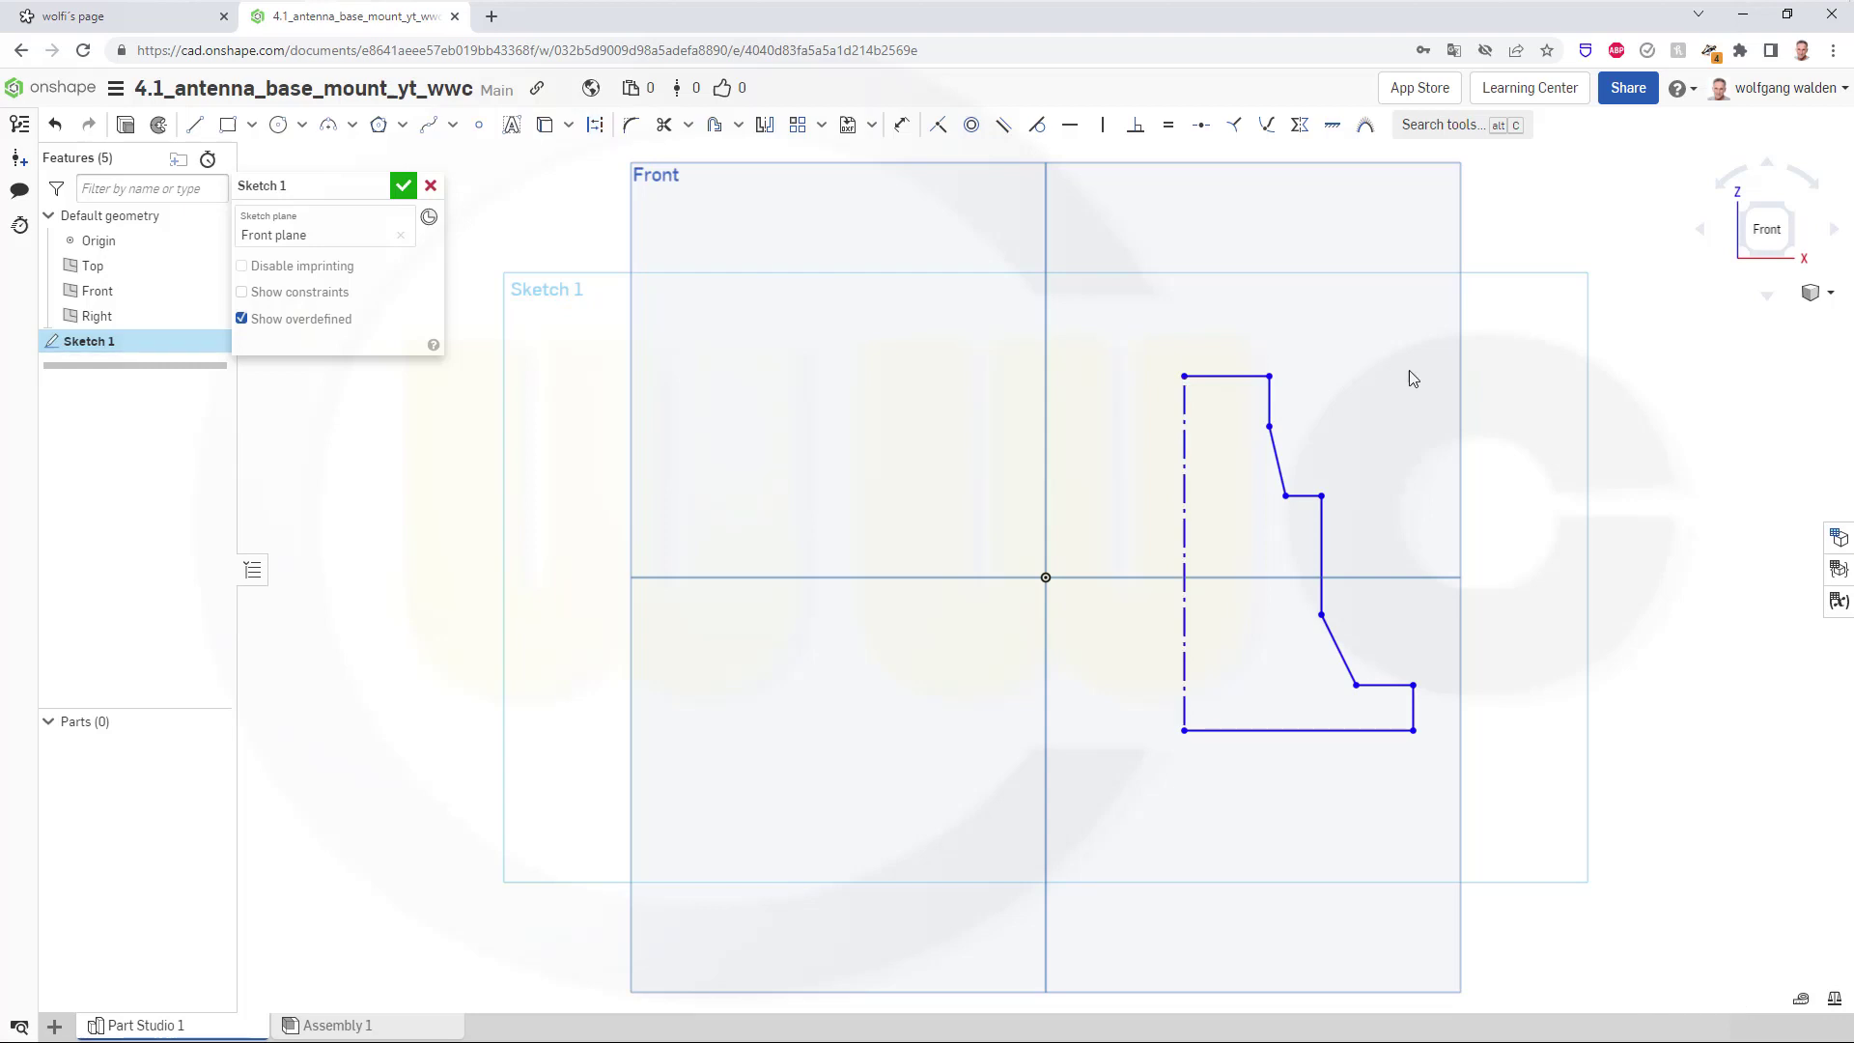
scroll(1410, 368, up, 2)
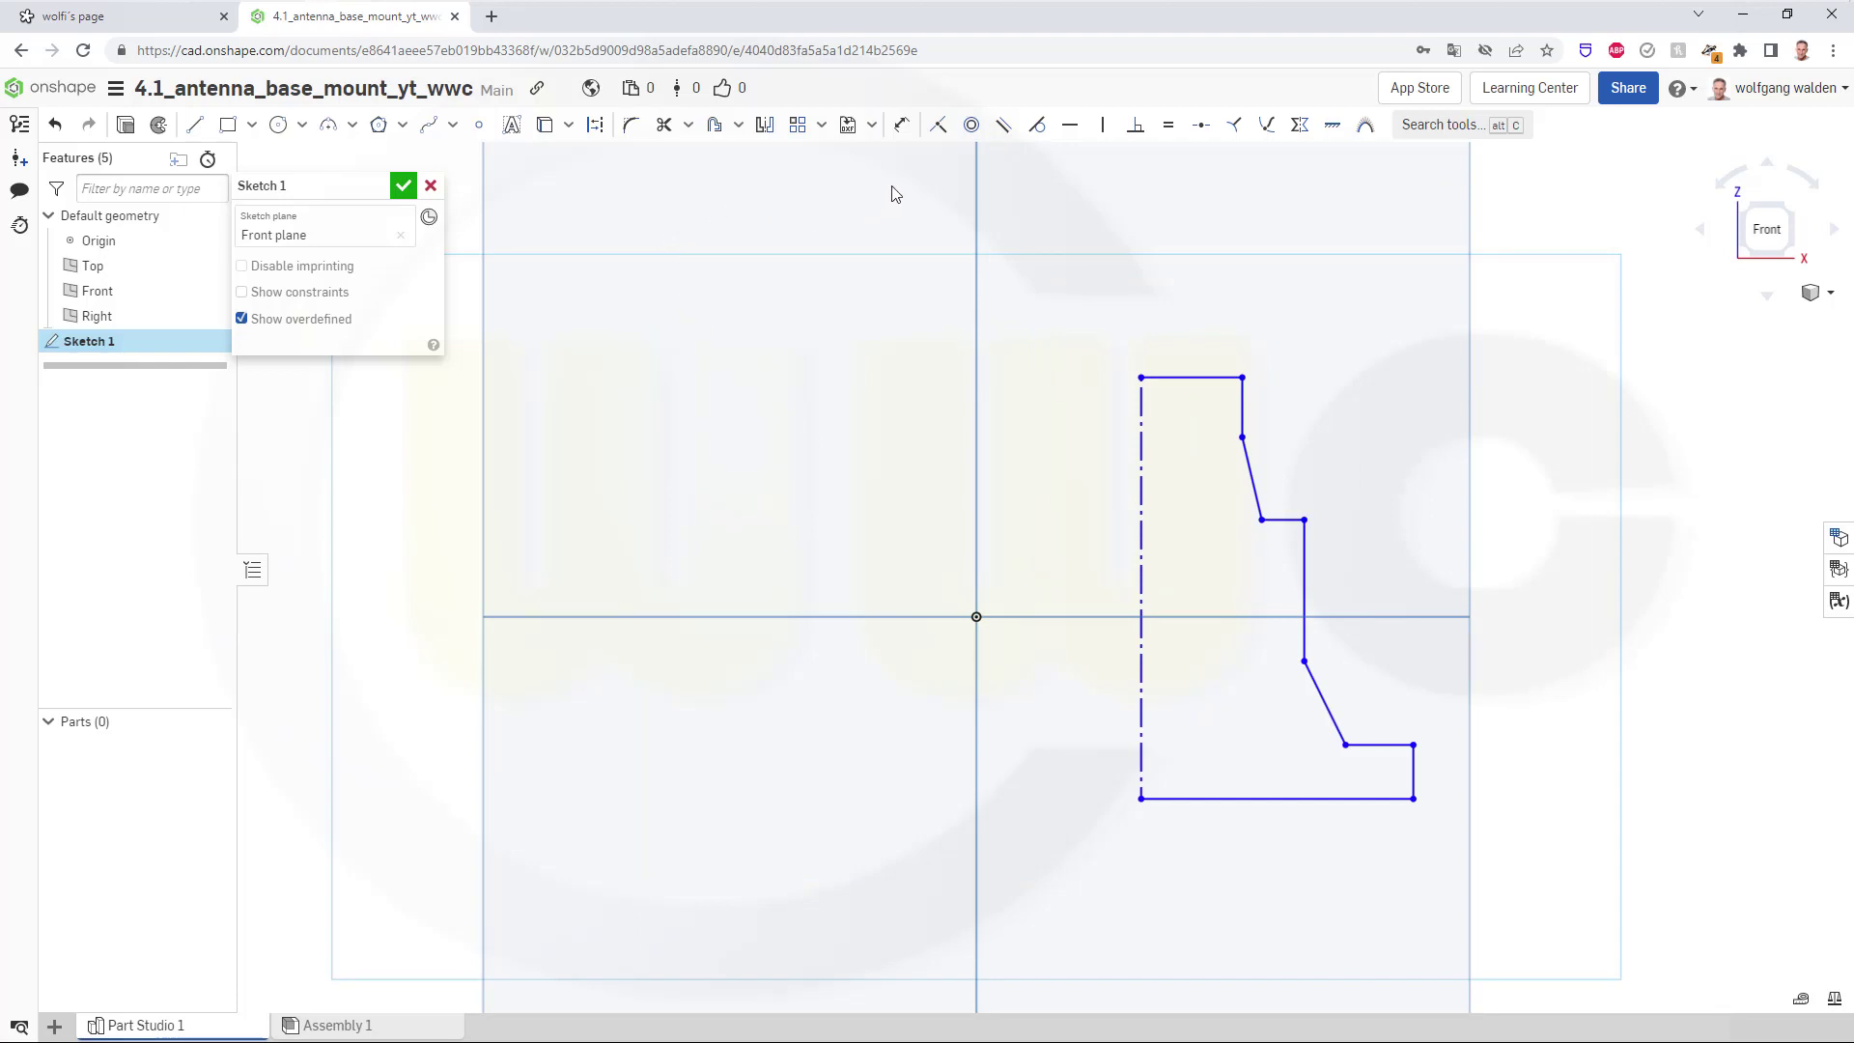
Add the Ø80 flange and Ø60.084 lower taper diameter dimensions.
click(901, 124)
click(1409, 770)
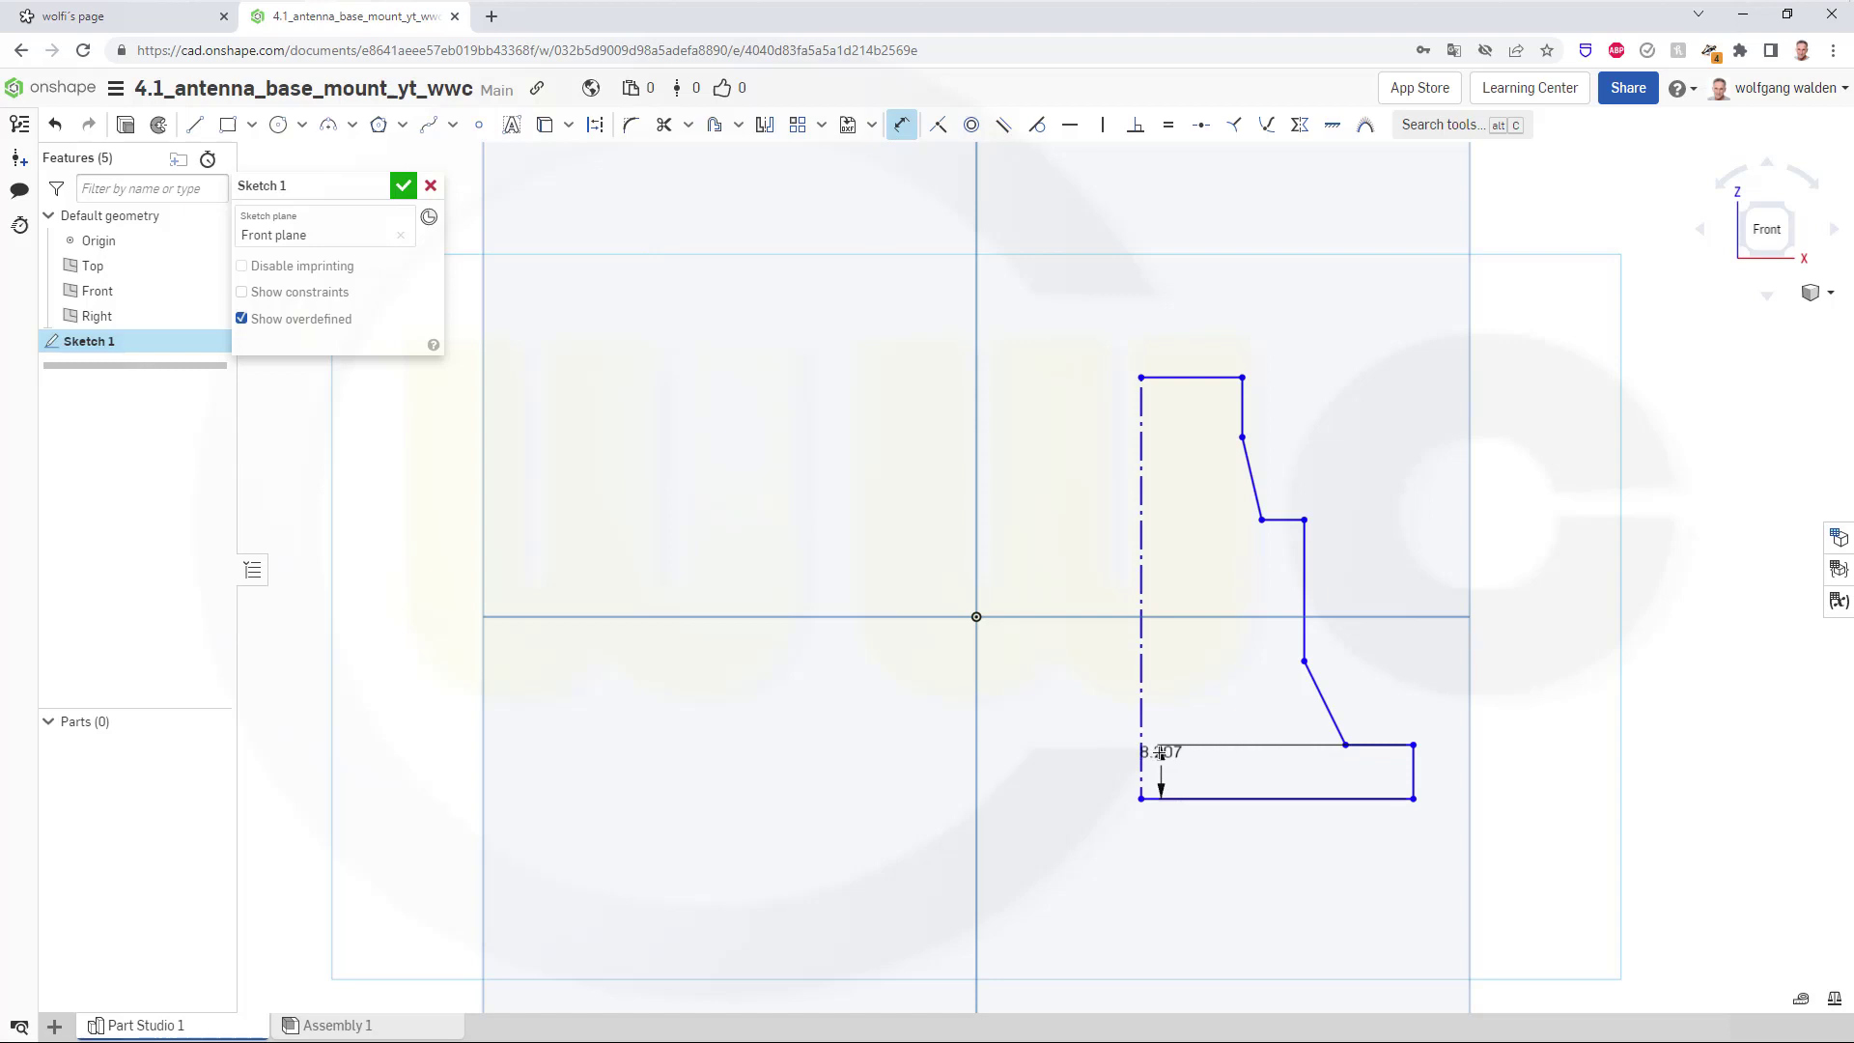
click(1140, 756)
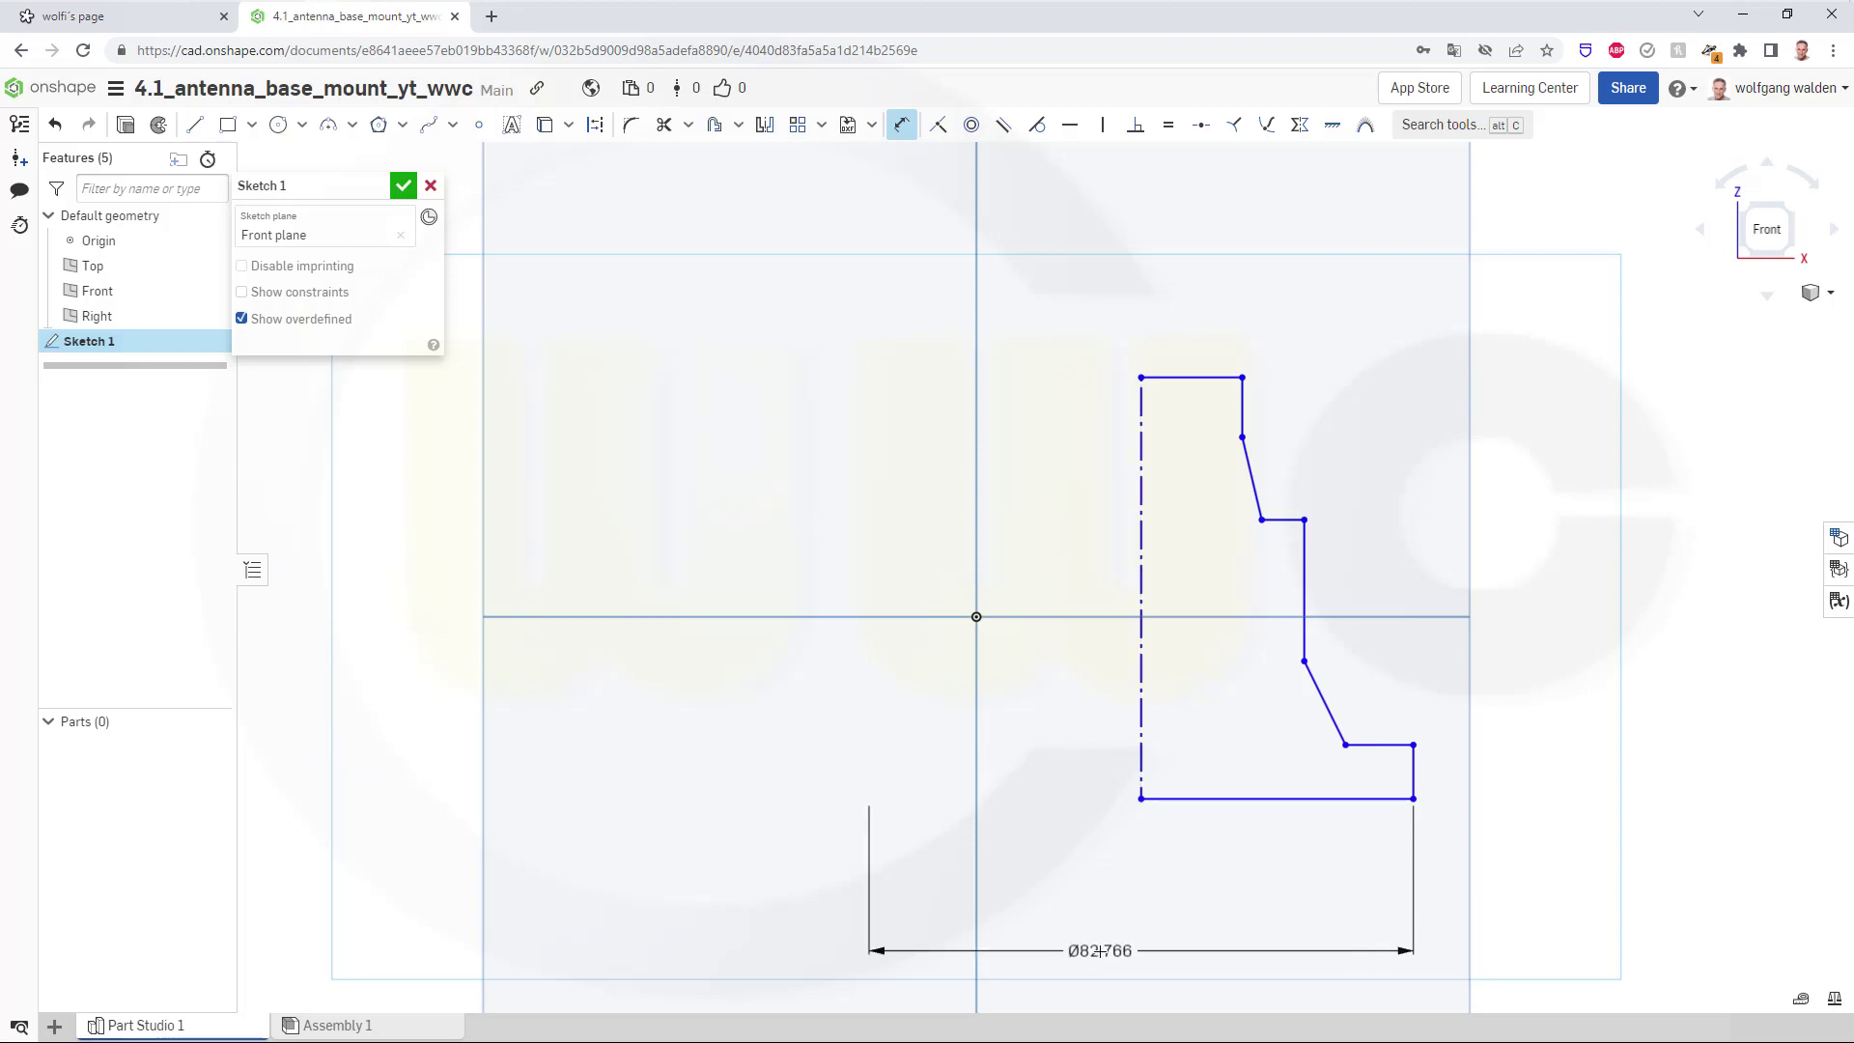
click(1096, 956)
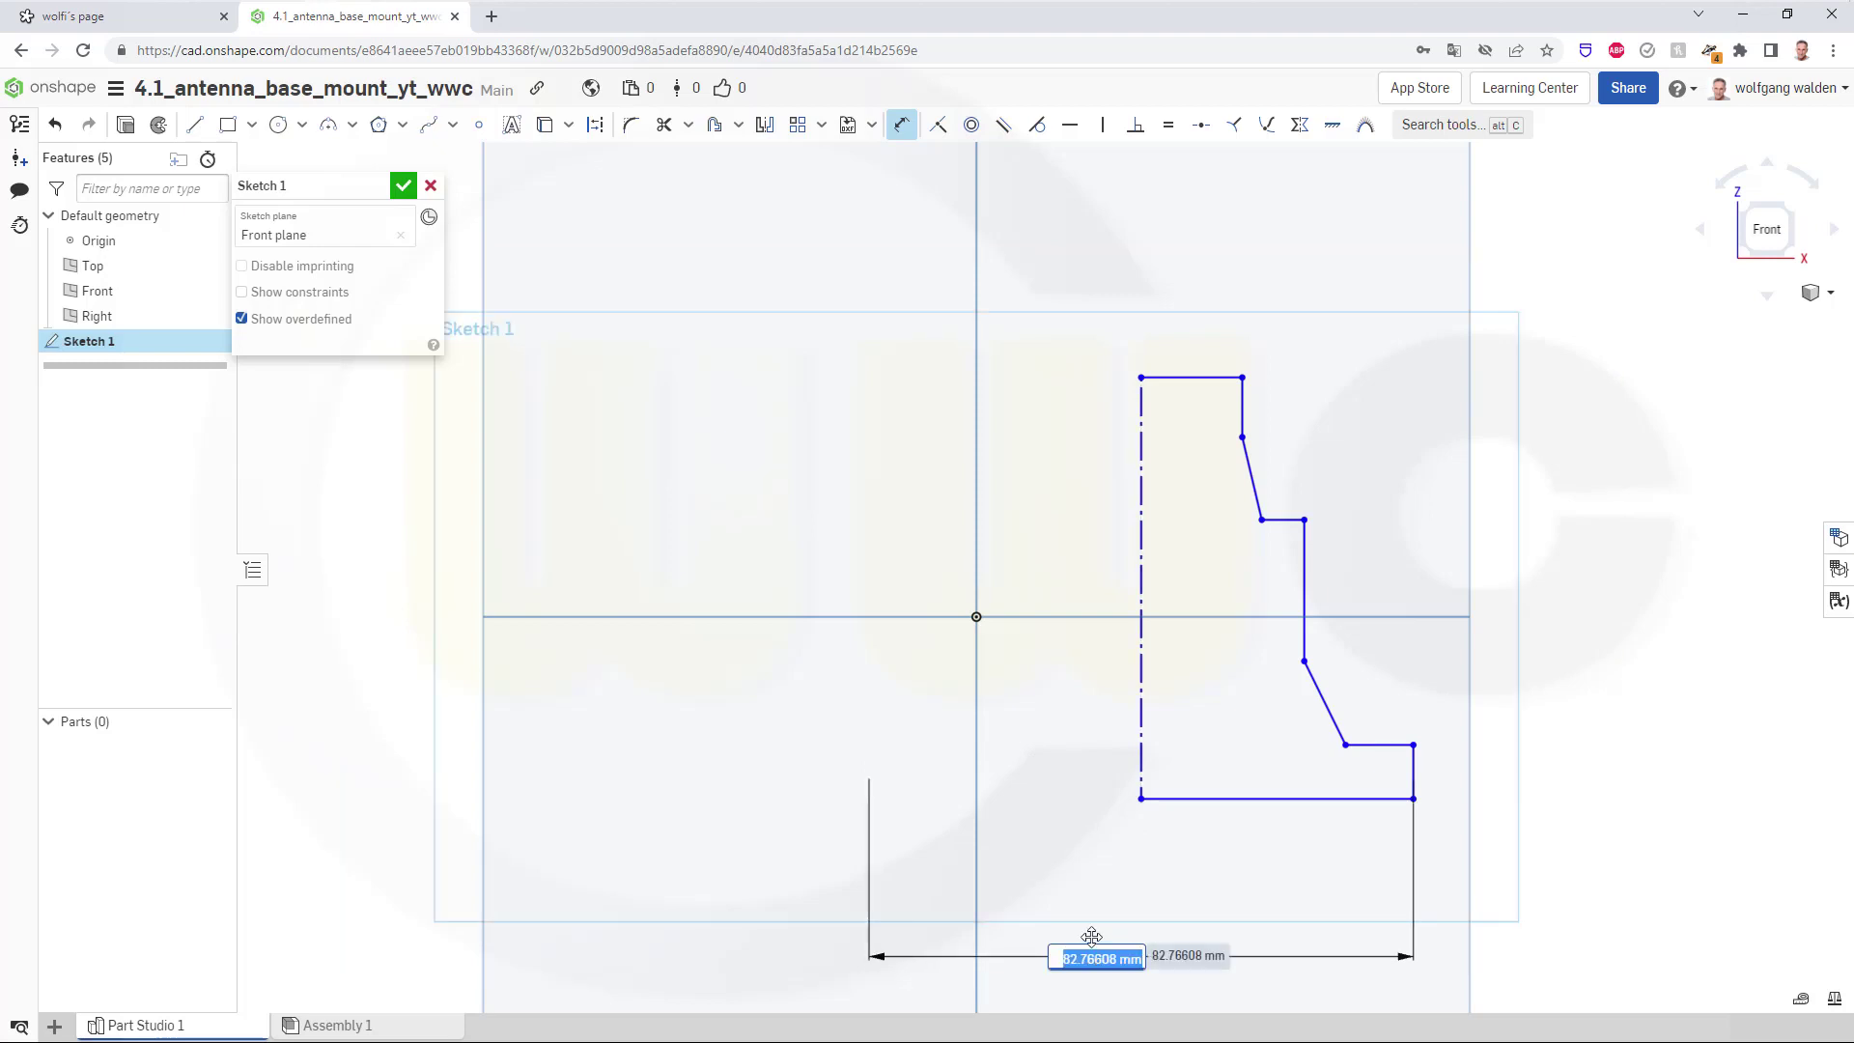
text(80)
key(Return)
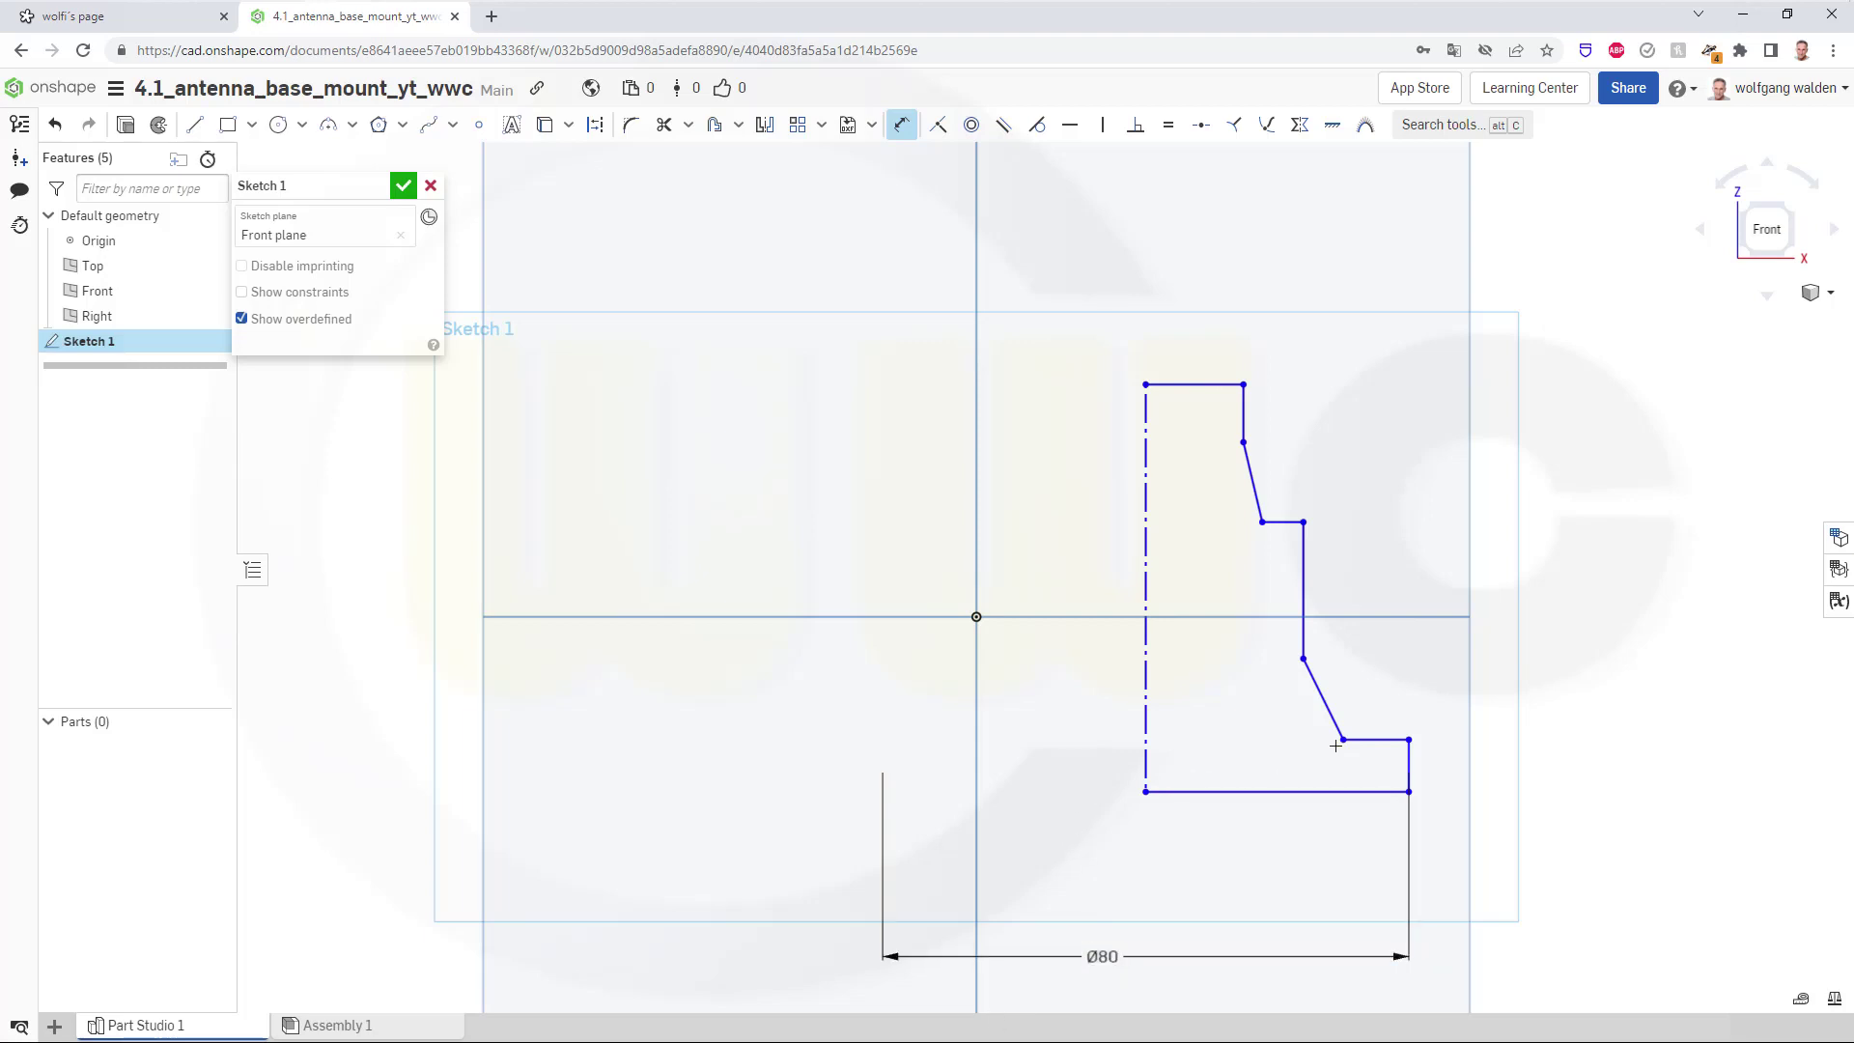
click(1148, 728)
key(d)
click(1342, 739)
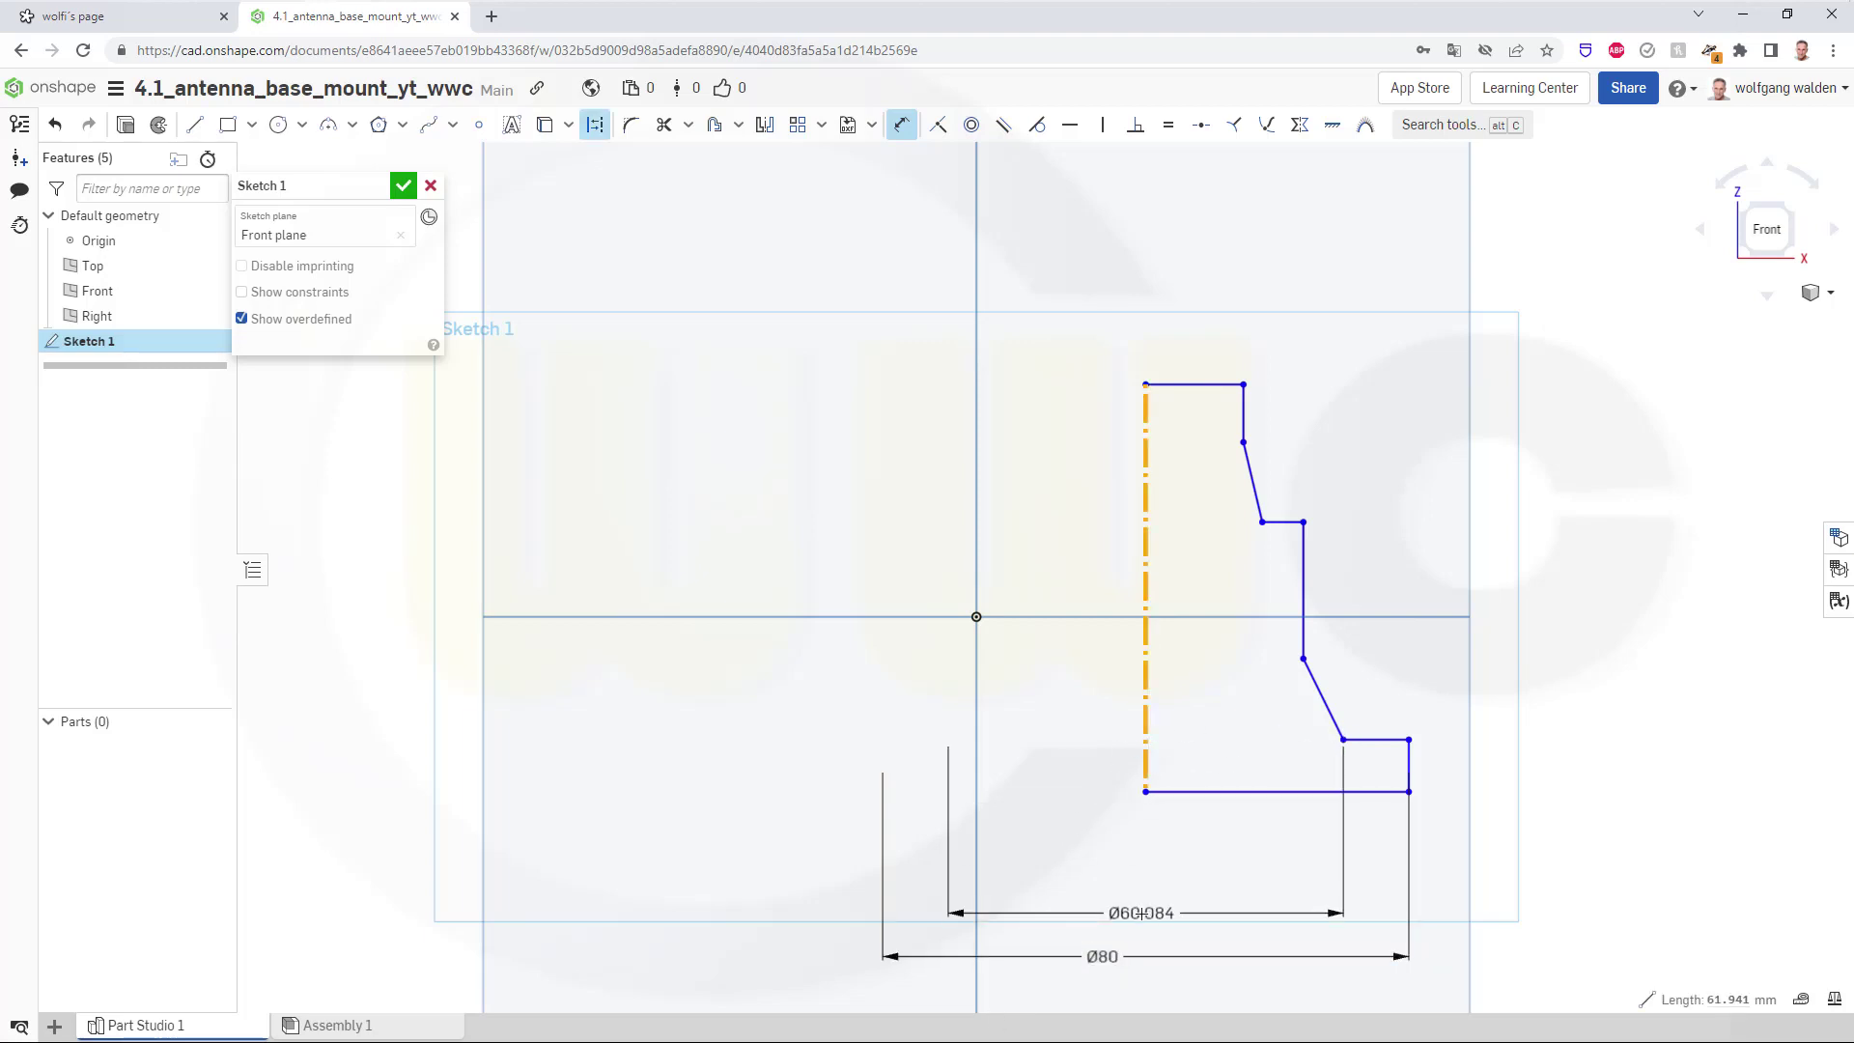
click(1144, 914)
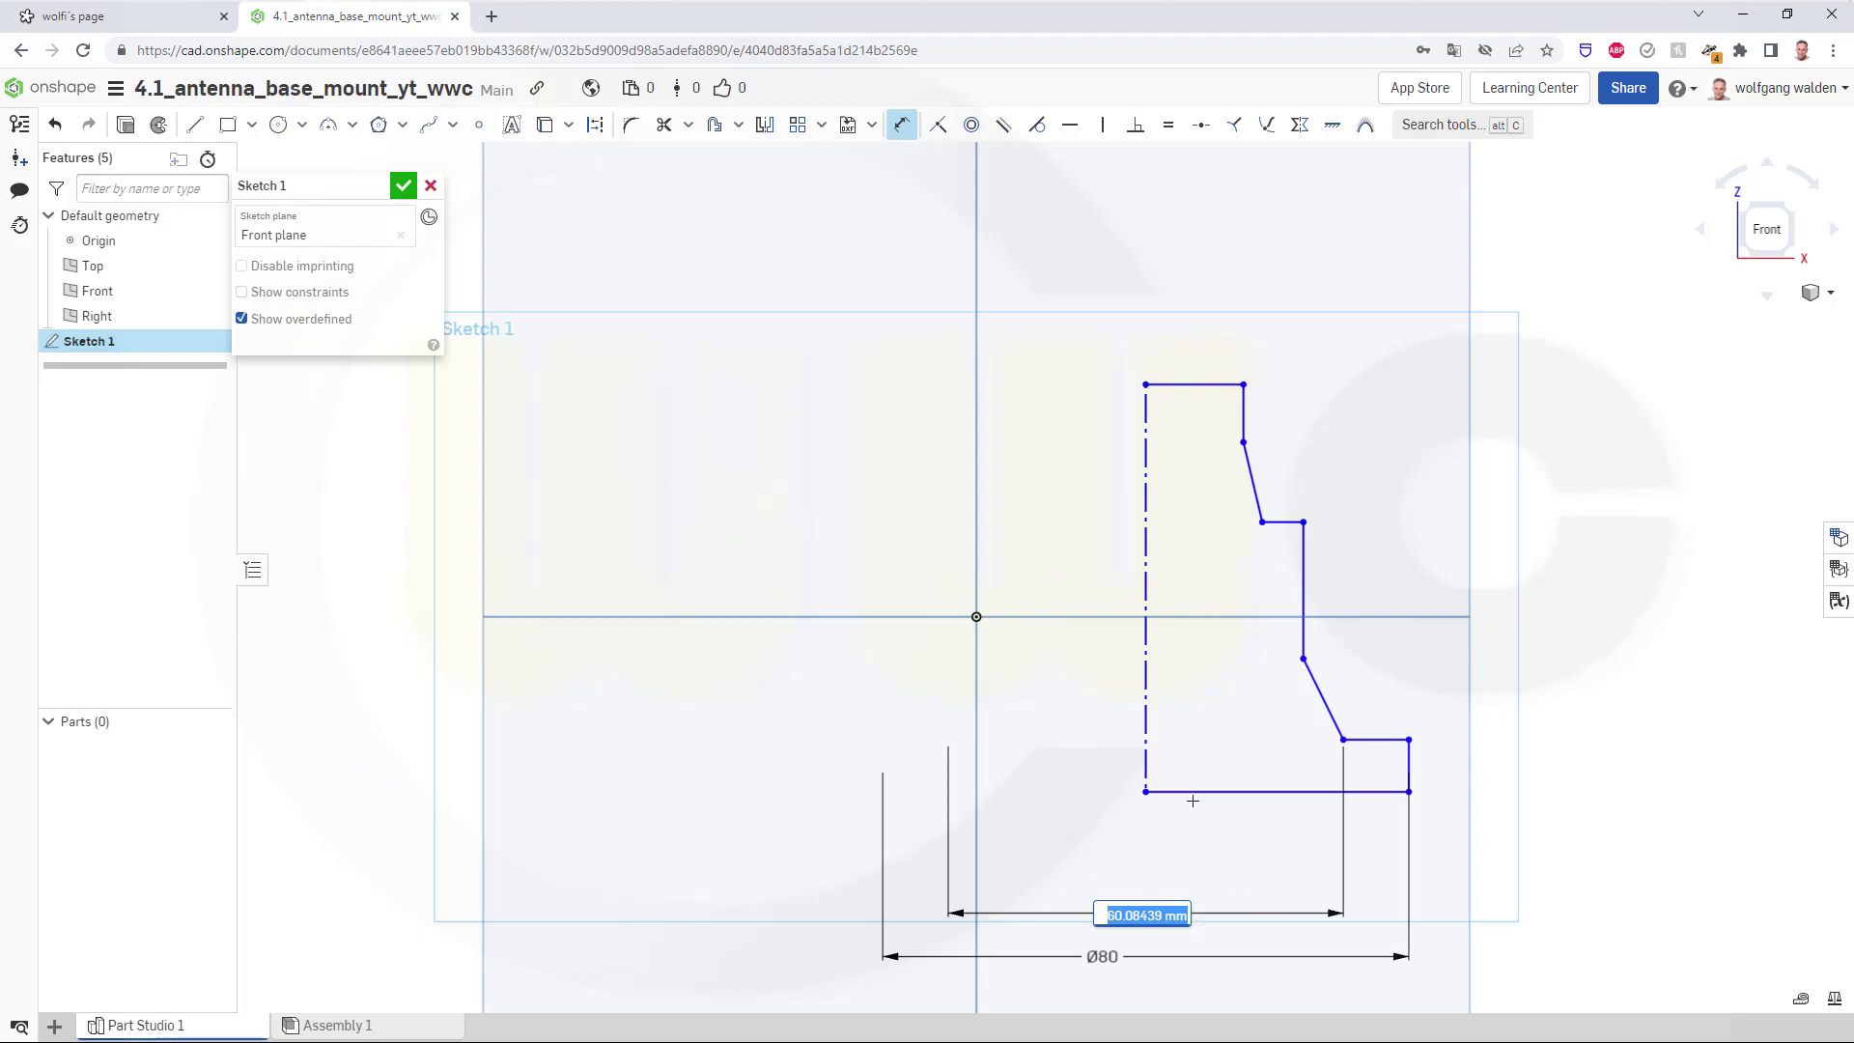
key(Return)
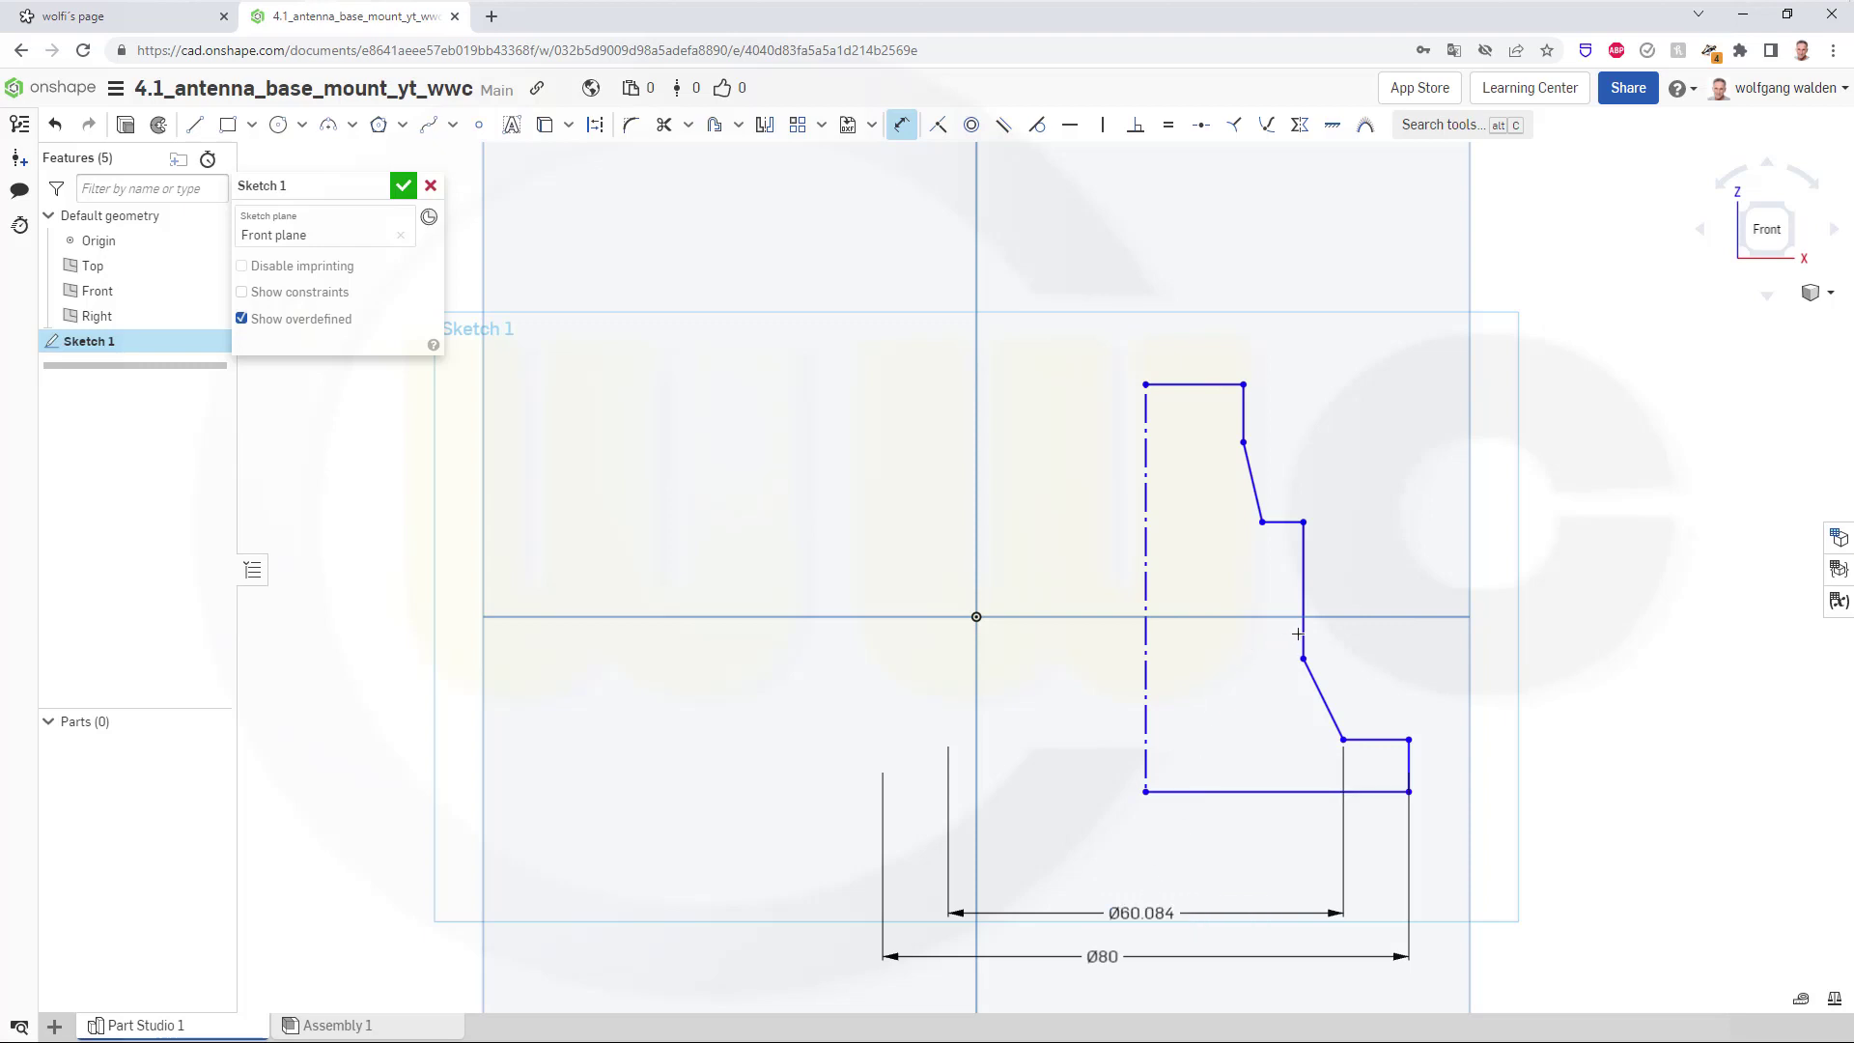
Add Ø47.932, Ø35.443 and Ø29.705 diameter dimensions about the centreline.
click(1300, 637)
click(1145, 647)
click(1119, 228)
key(Return)
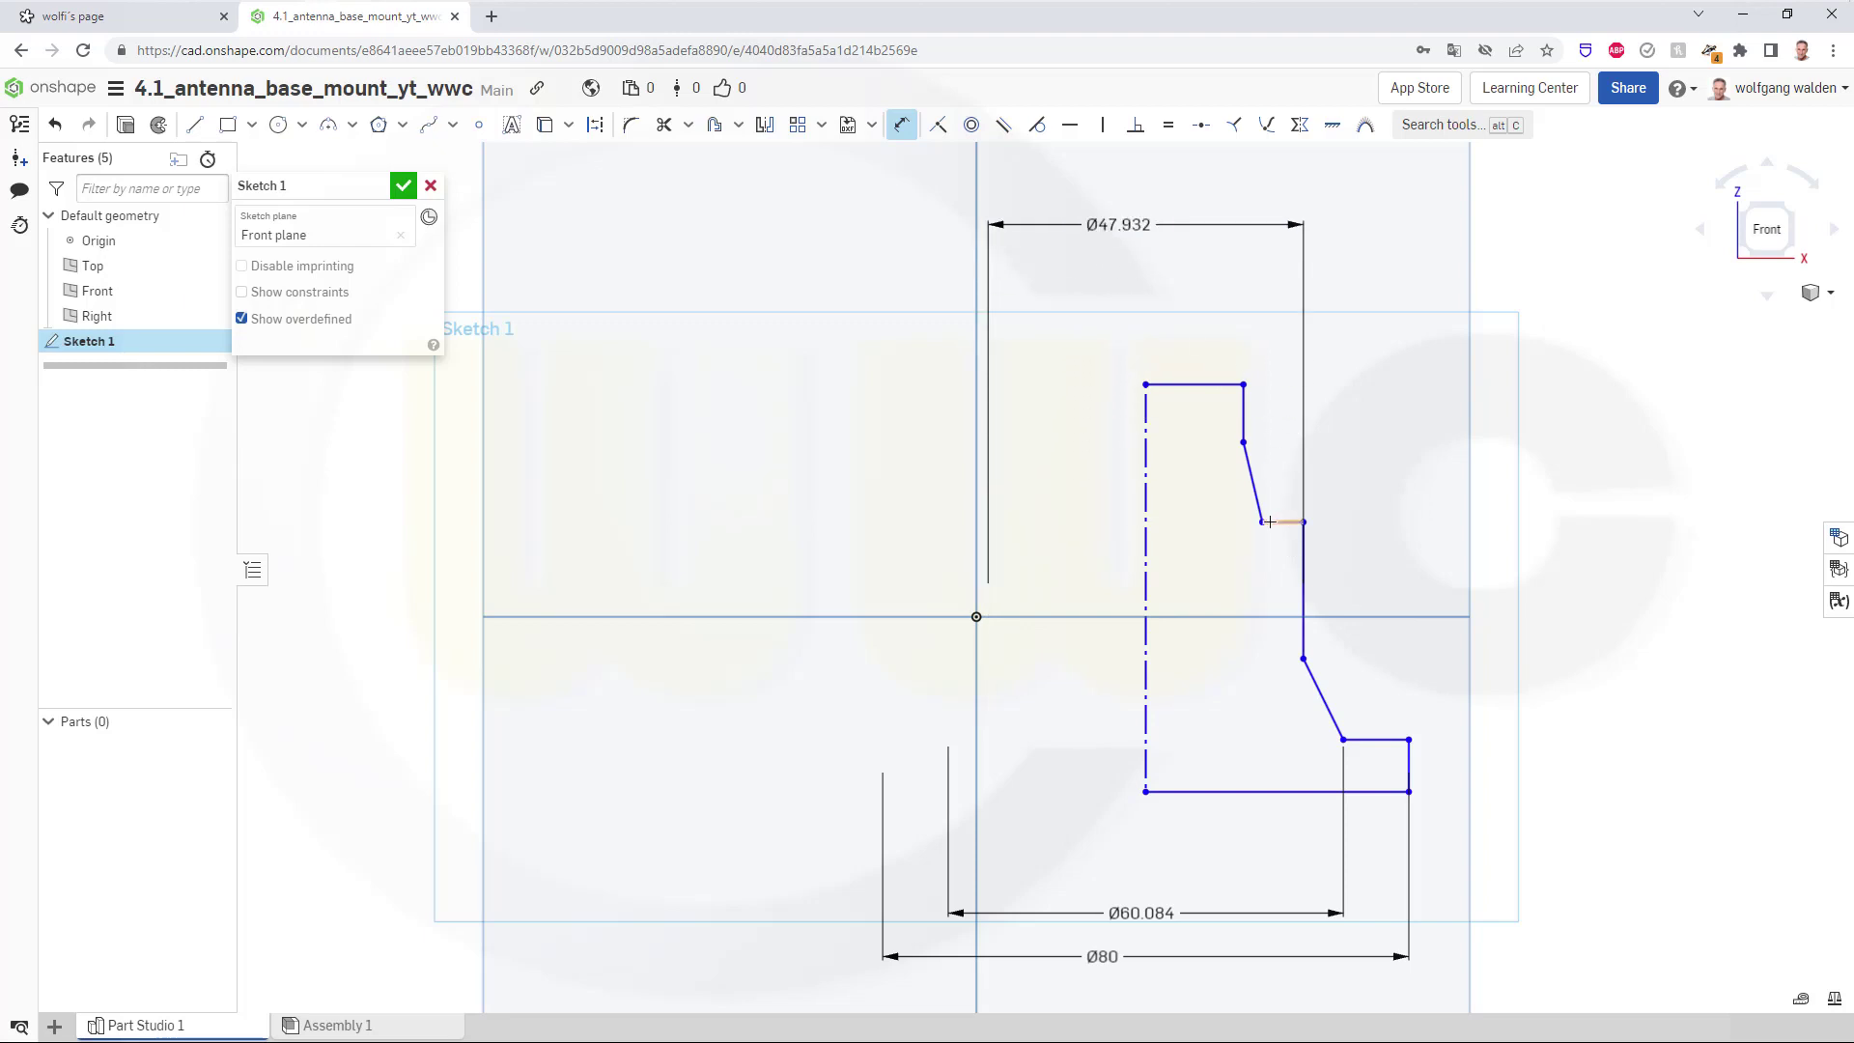
click(1120, 491)
click(1185, 330)
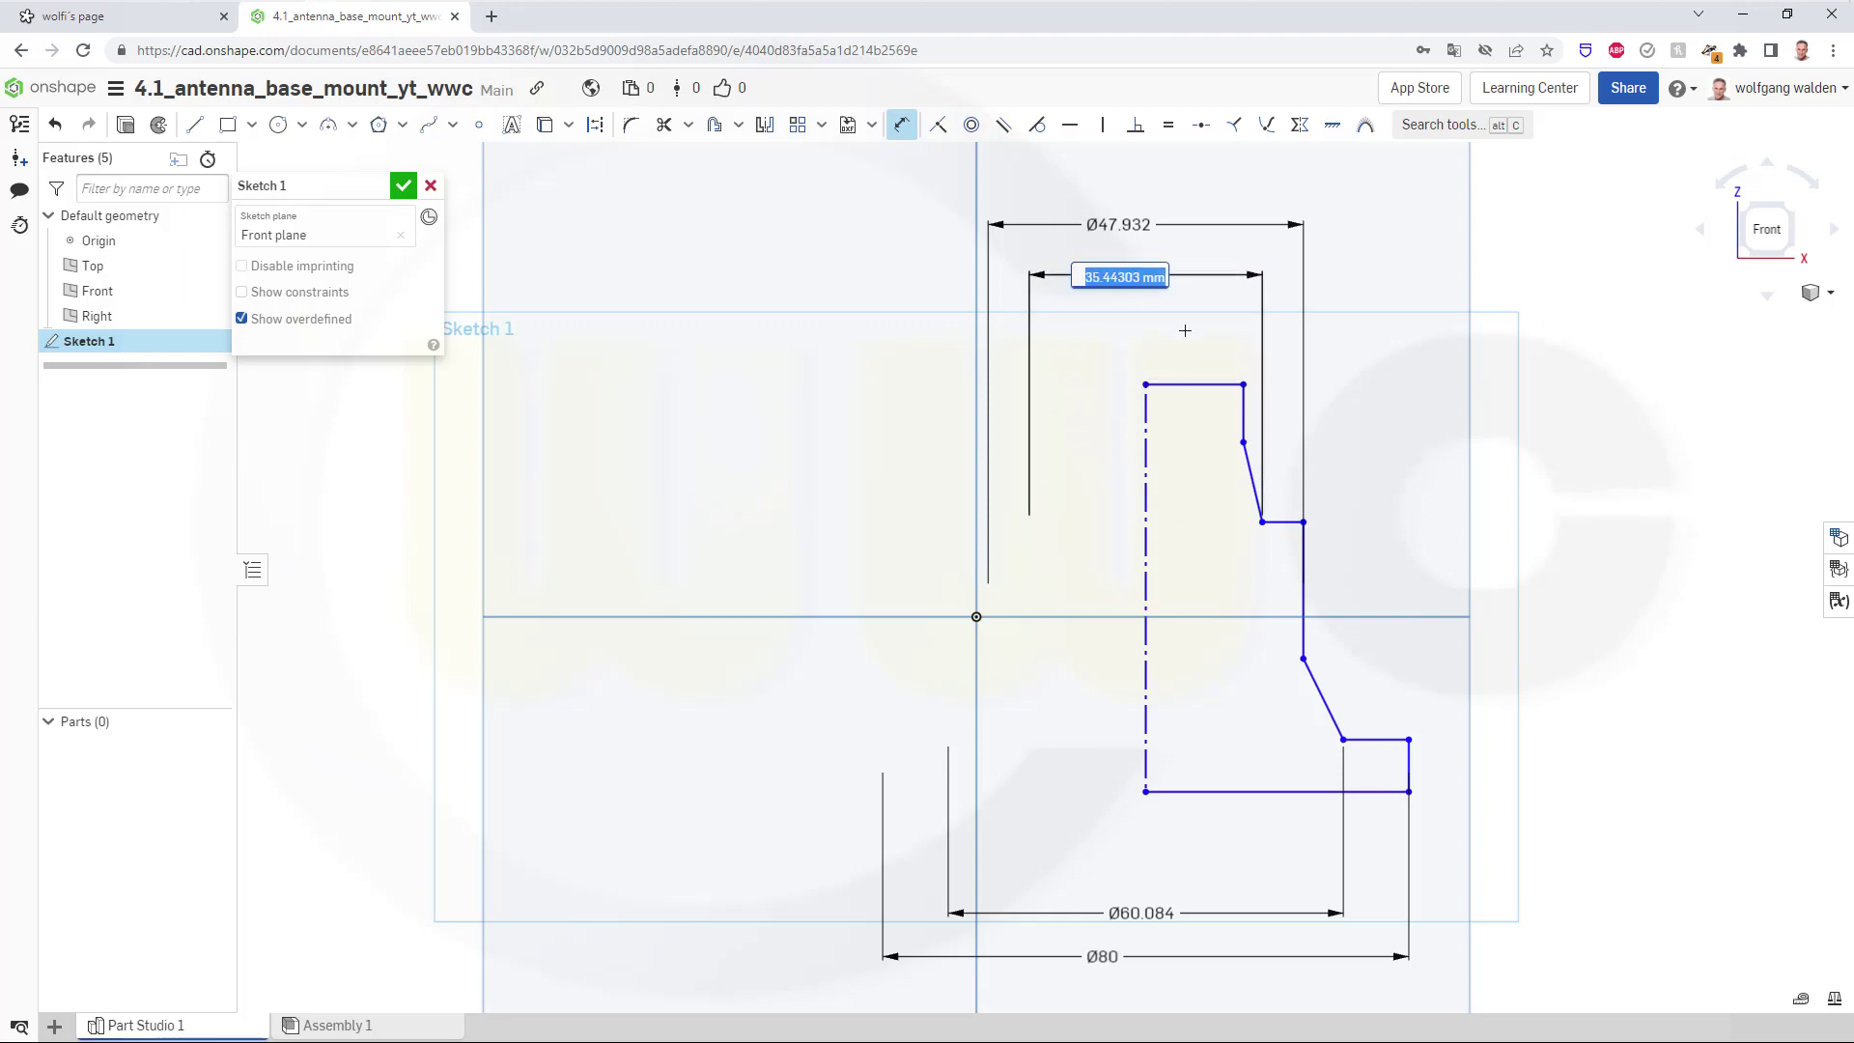
key(Return)
click(1221, 422)
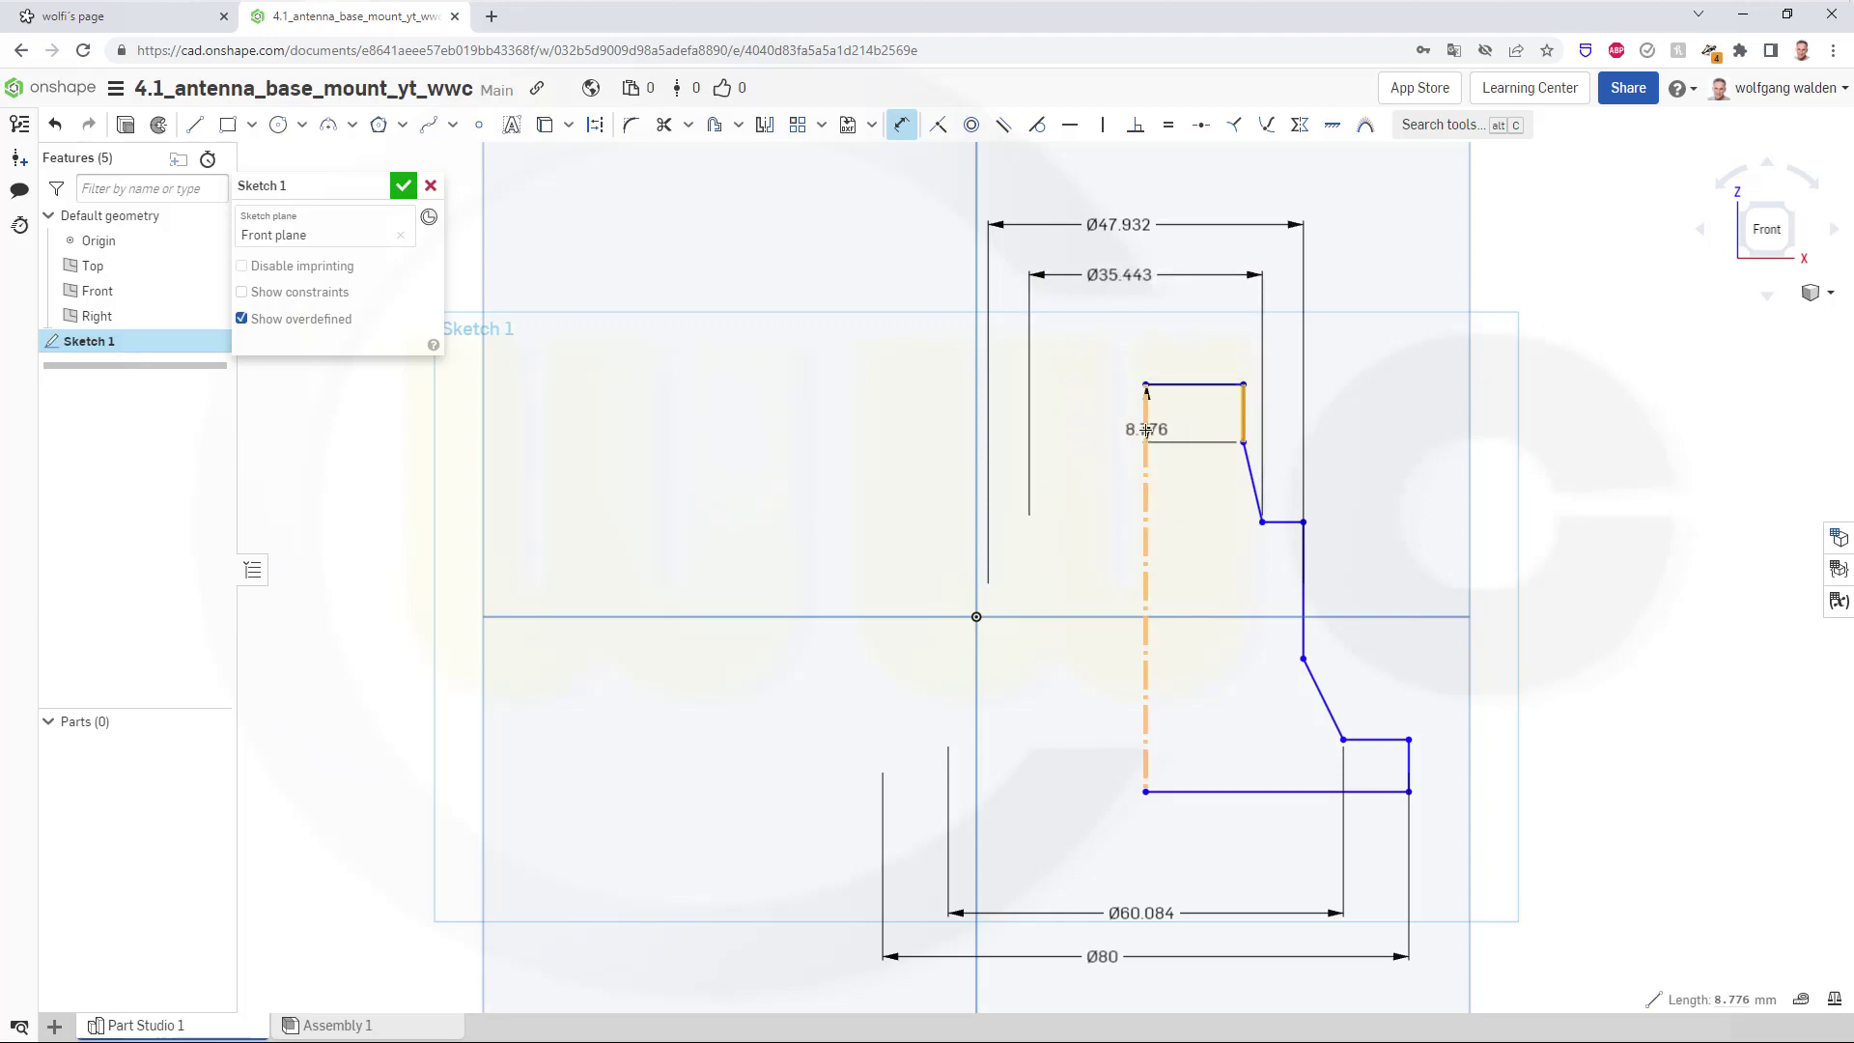
click(1145, 406)
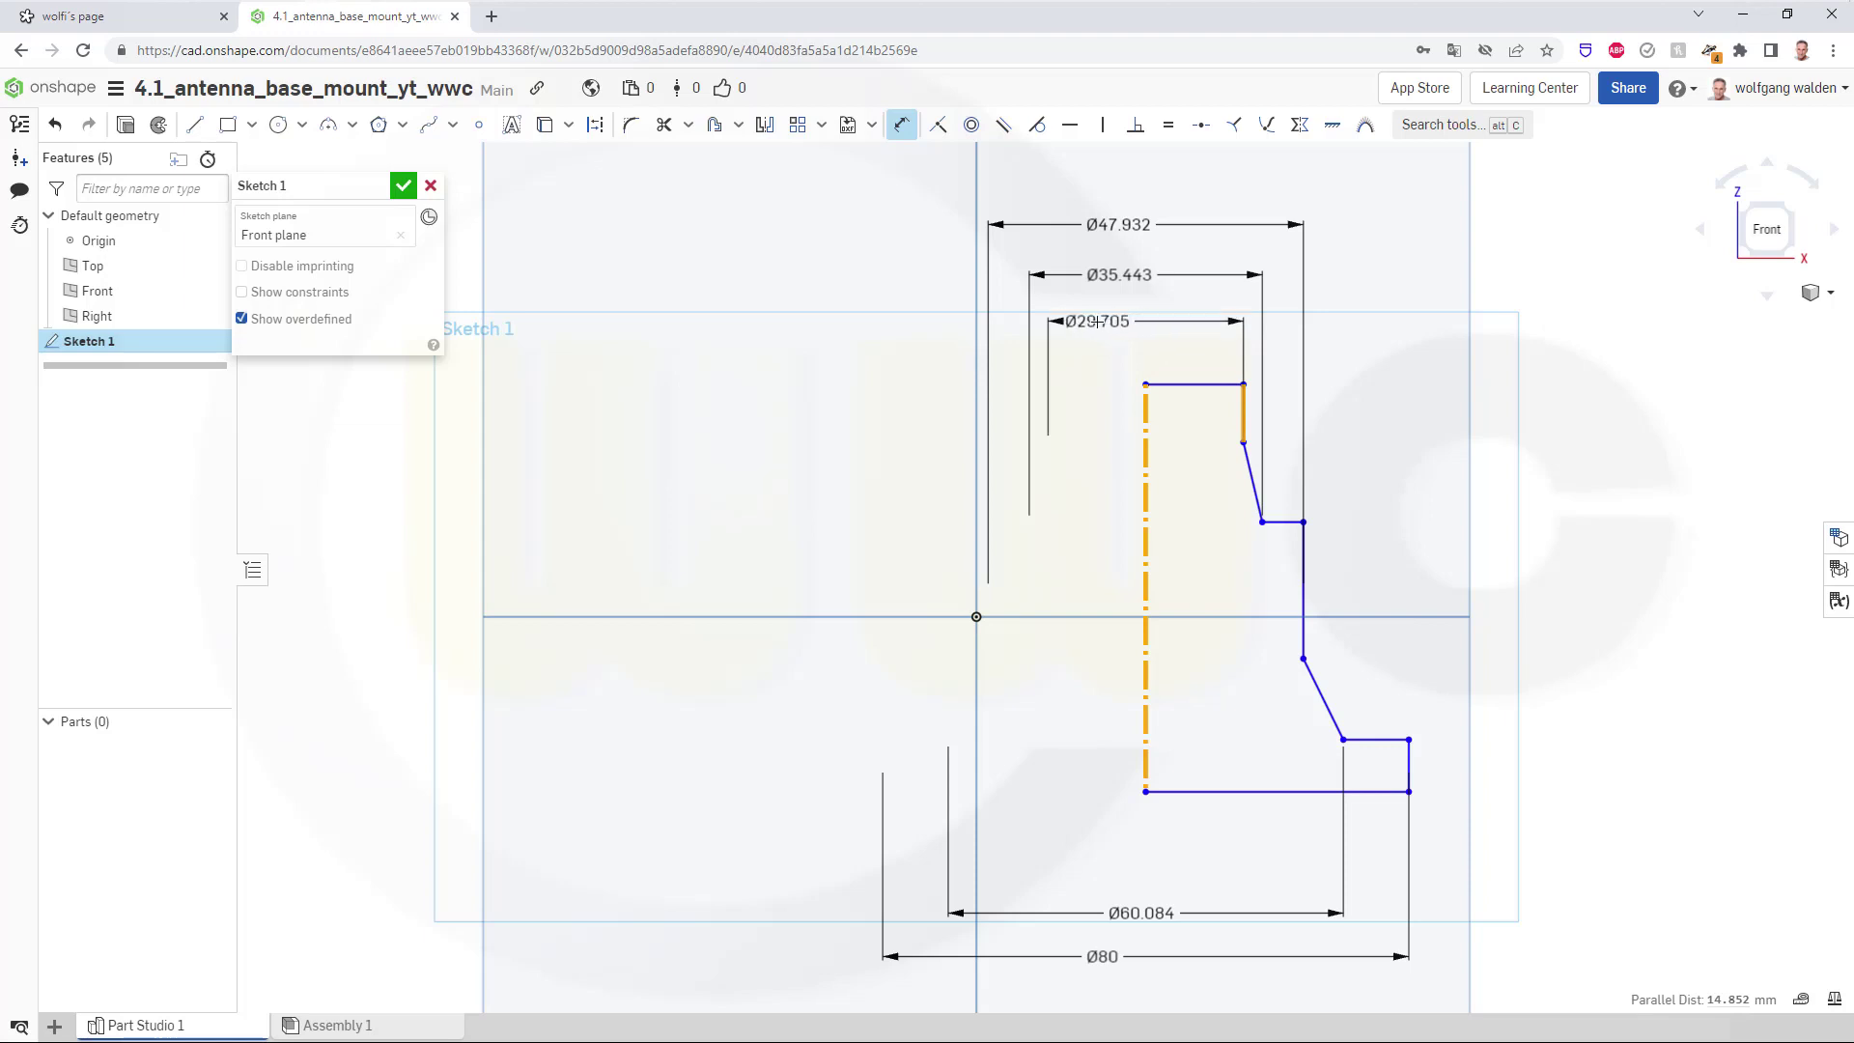
click(1117, 319)
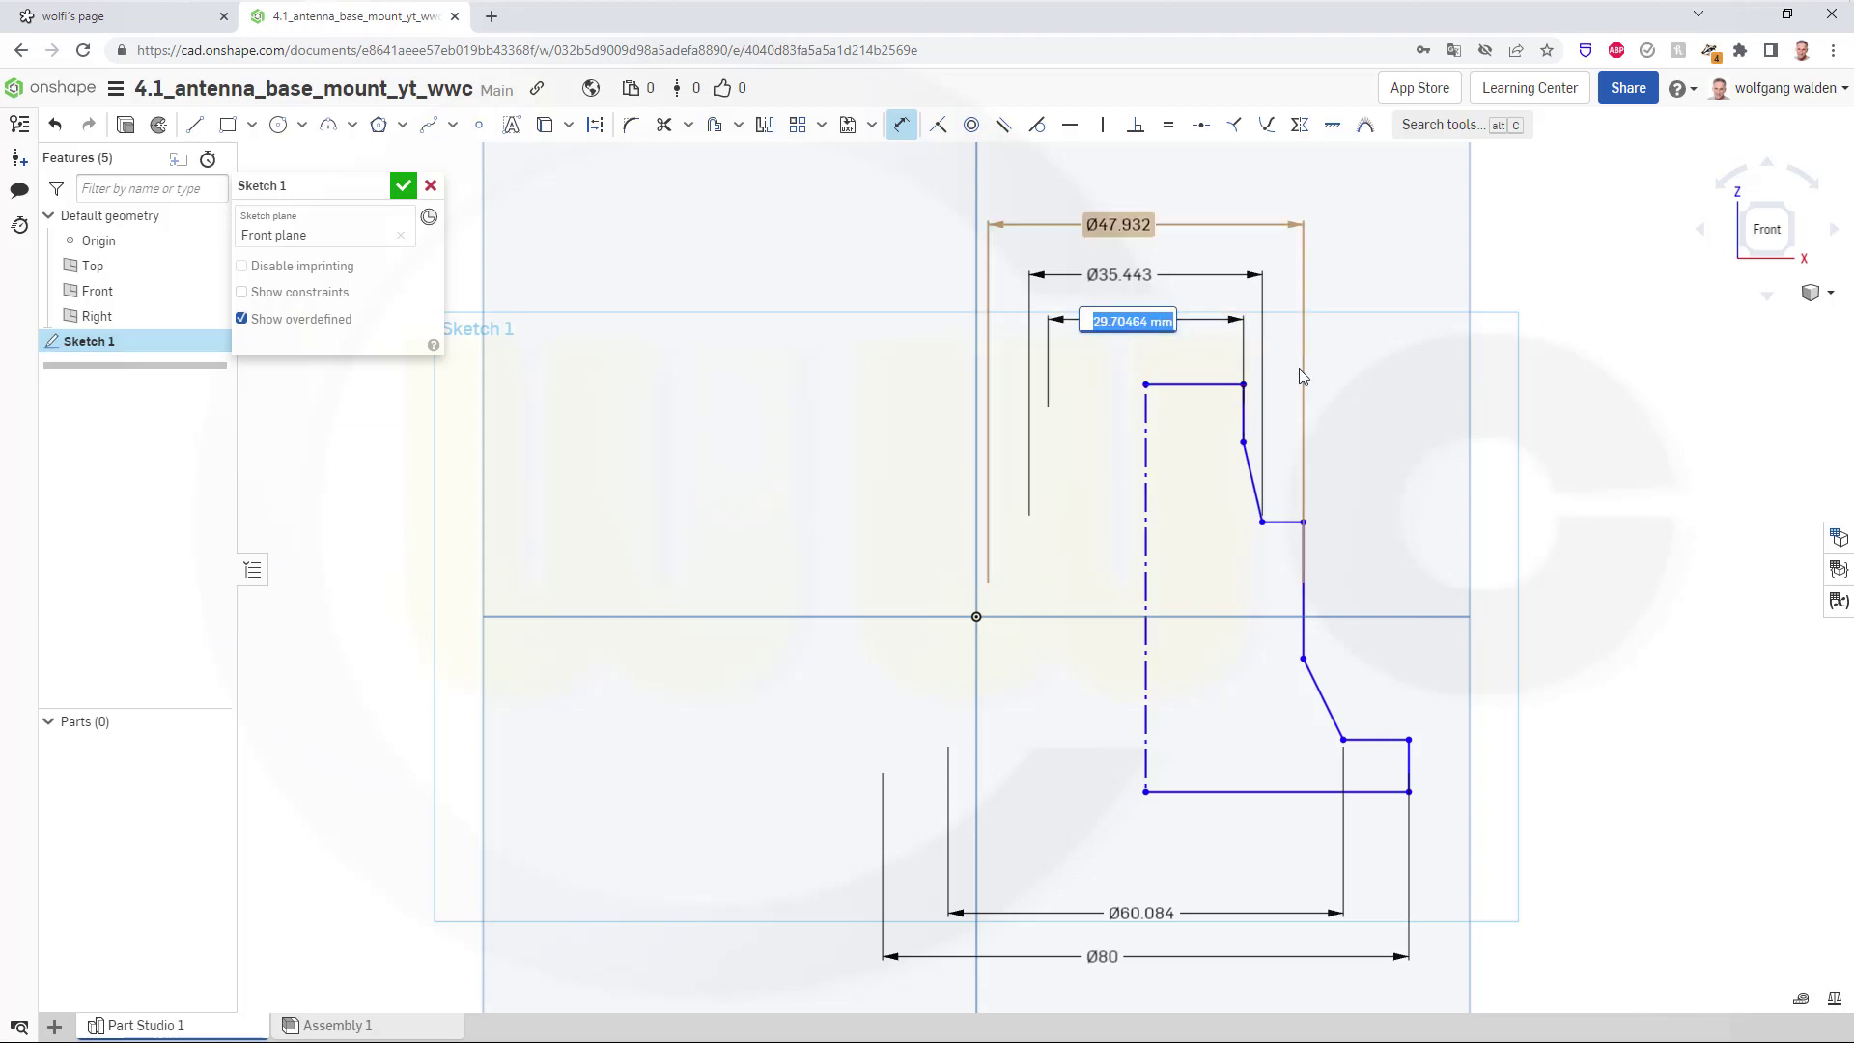
key(Return)
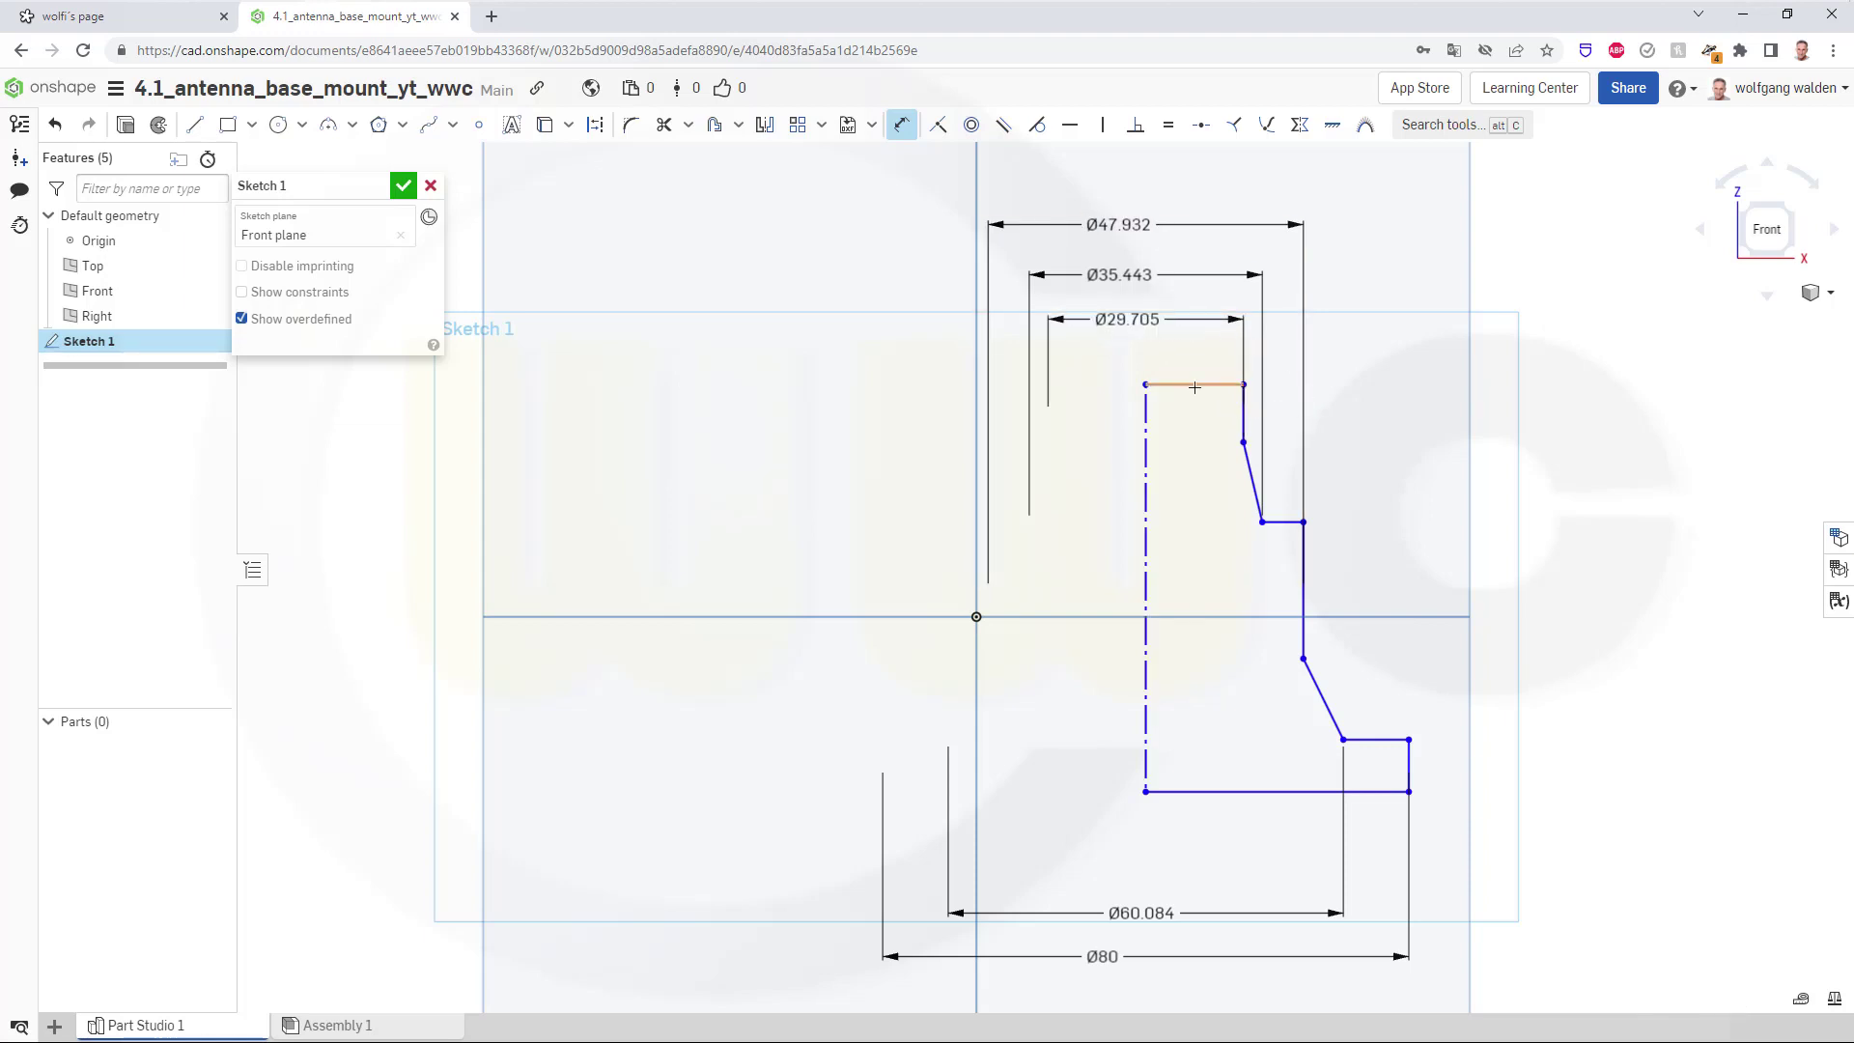
Add the 61.941 overall height and the 8.776 step height from the top edge.
click(1221, 790)
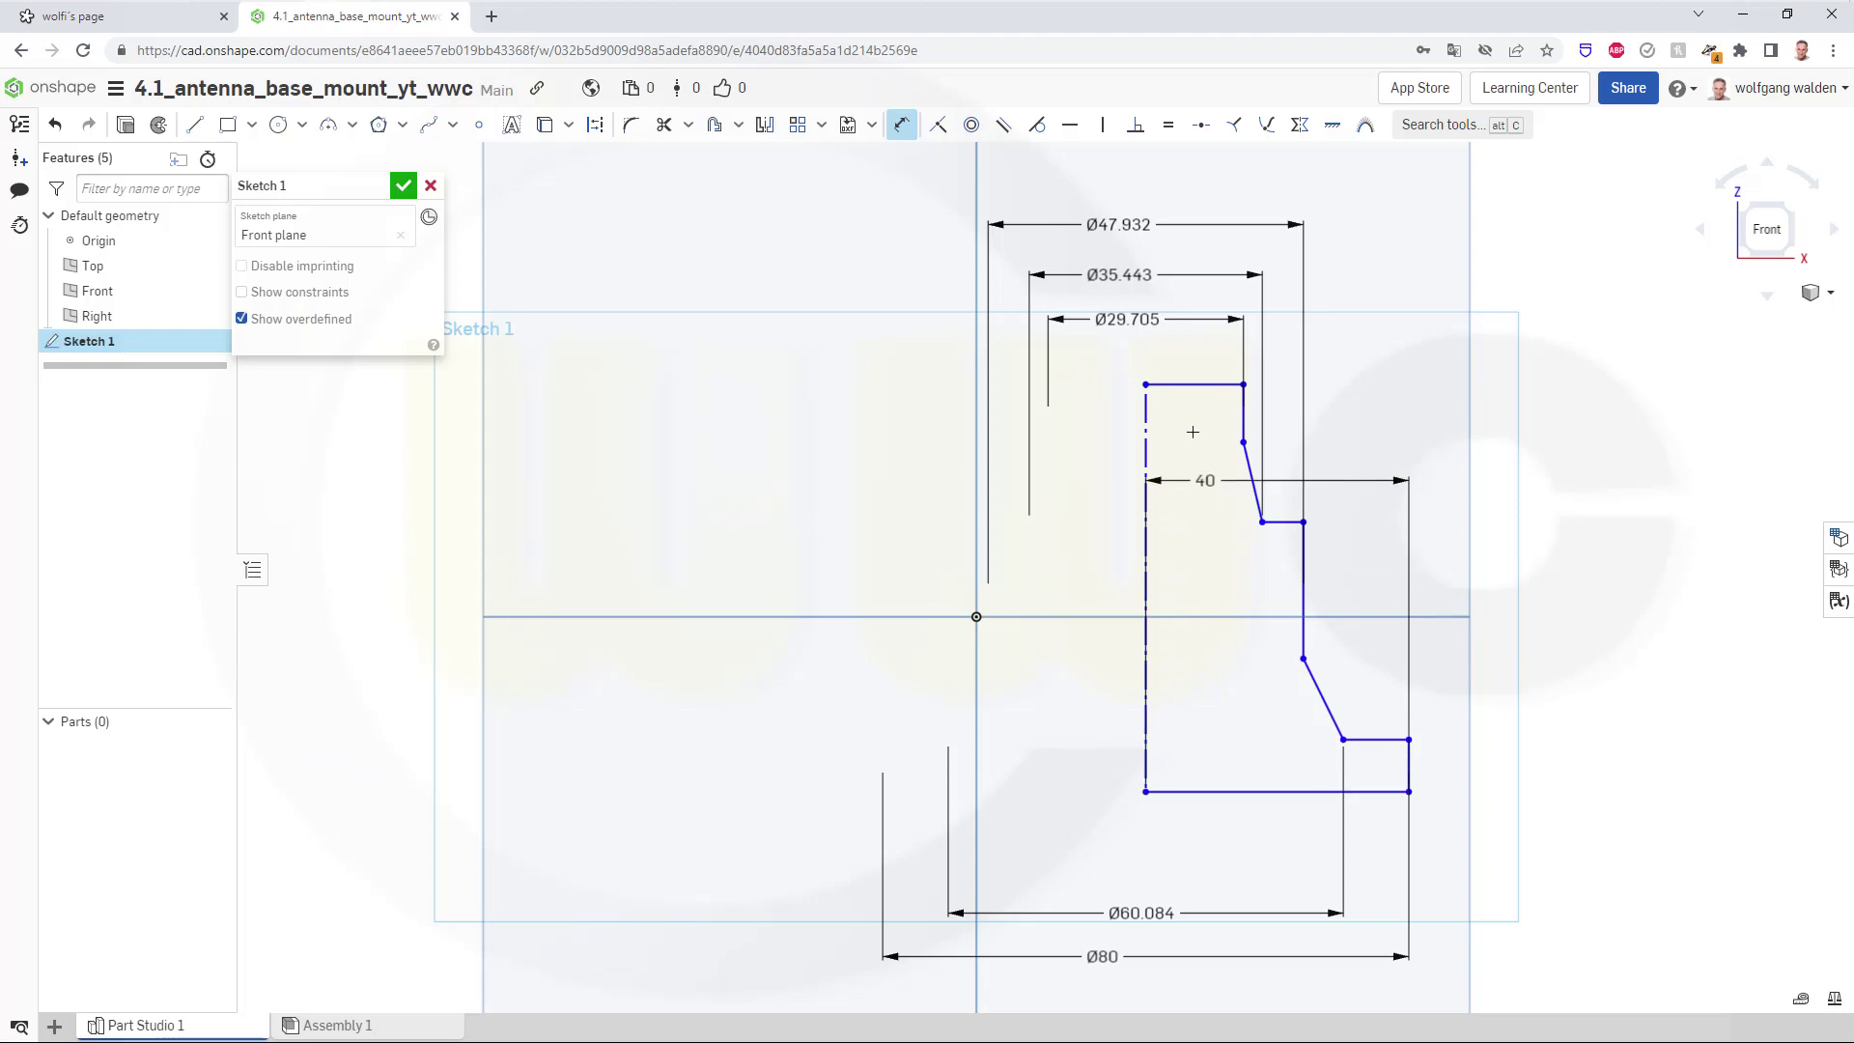
click(1190, 385)
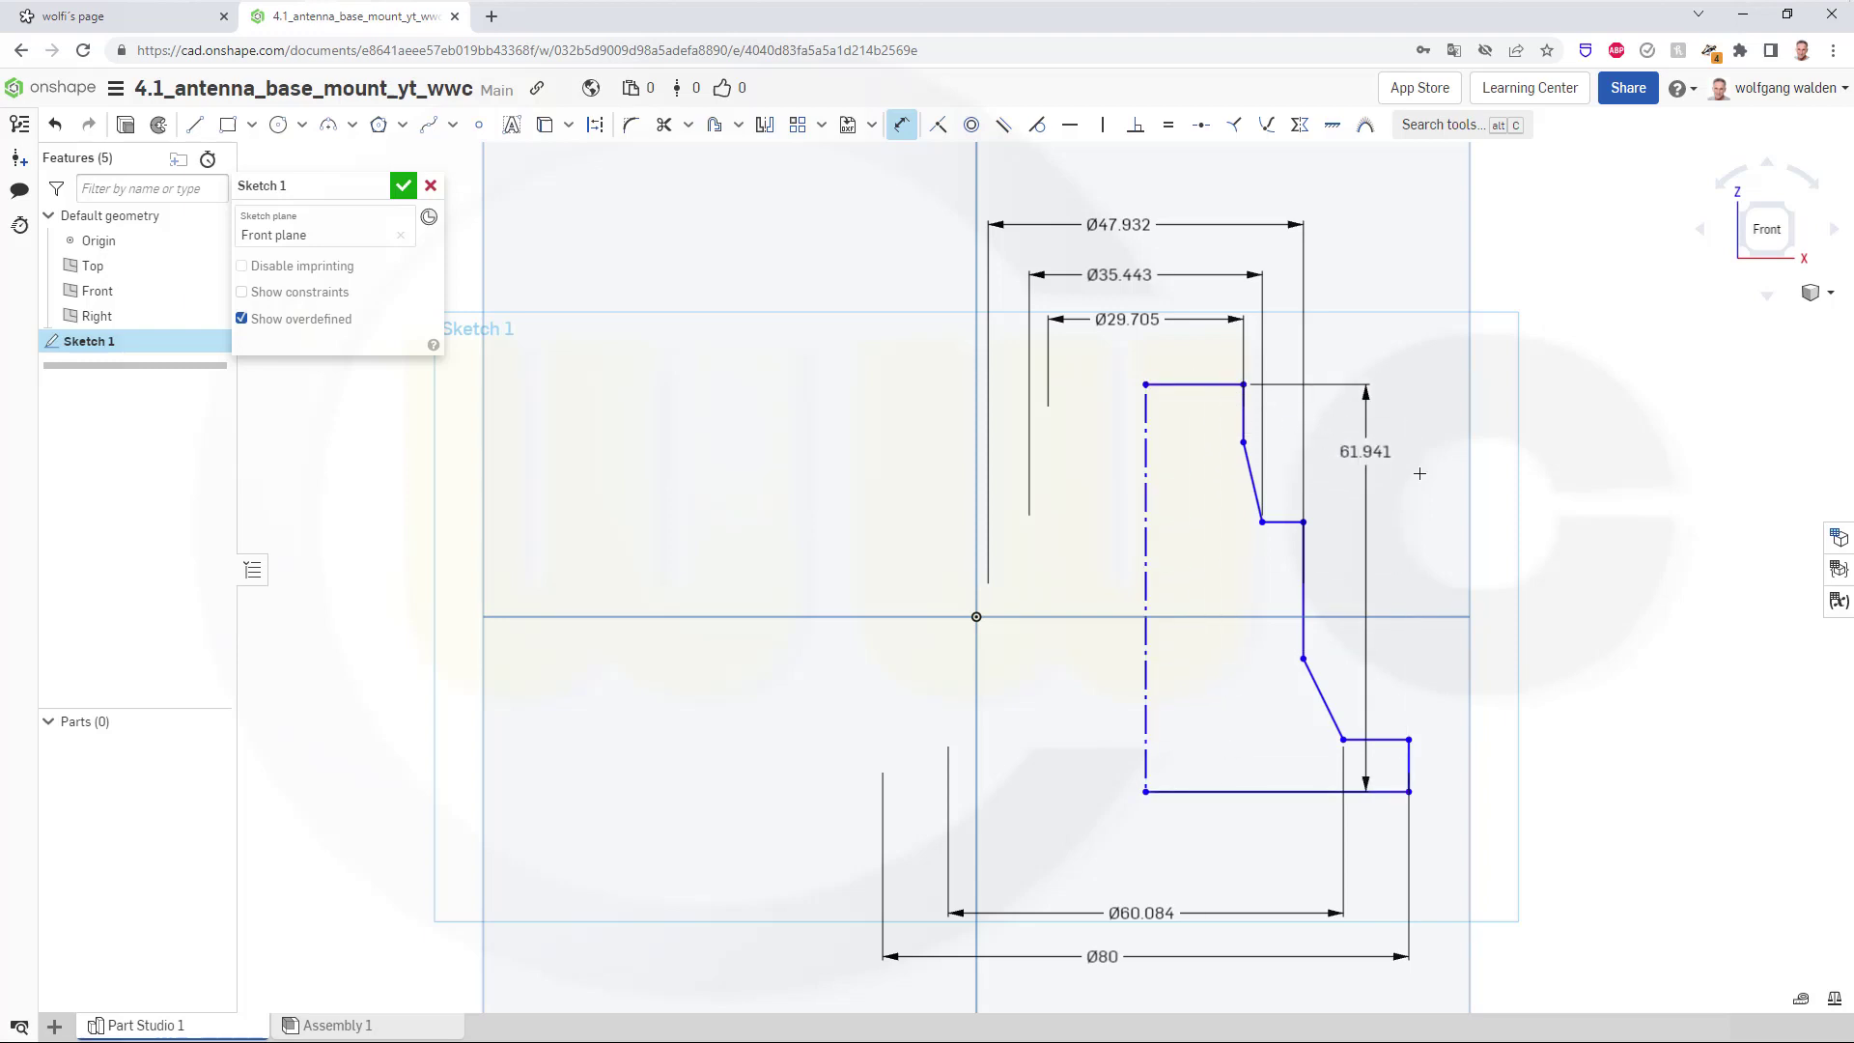
click(1541, 495)
key(Return)
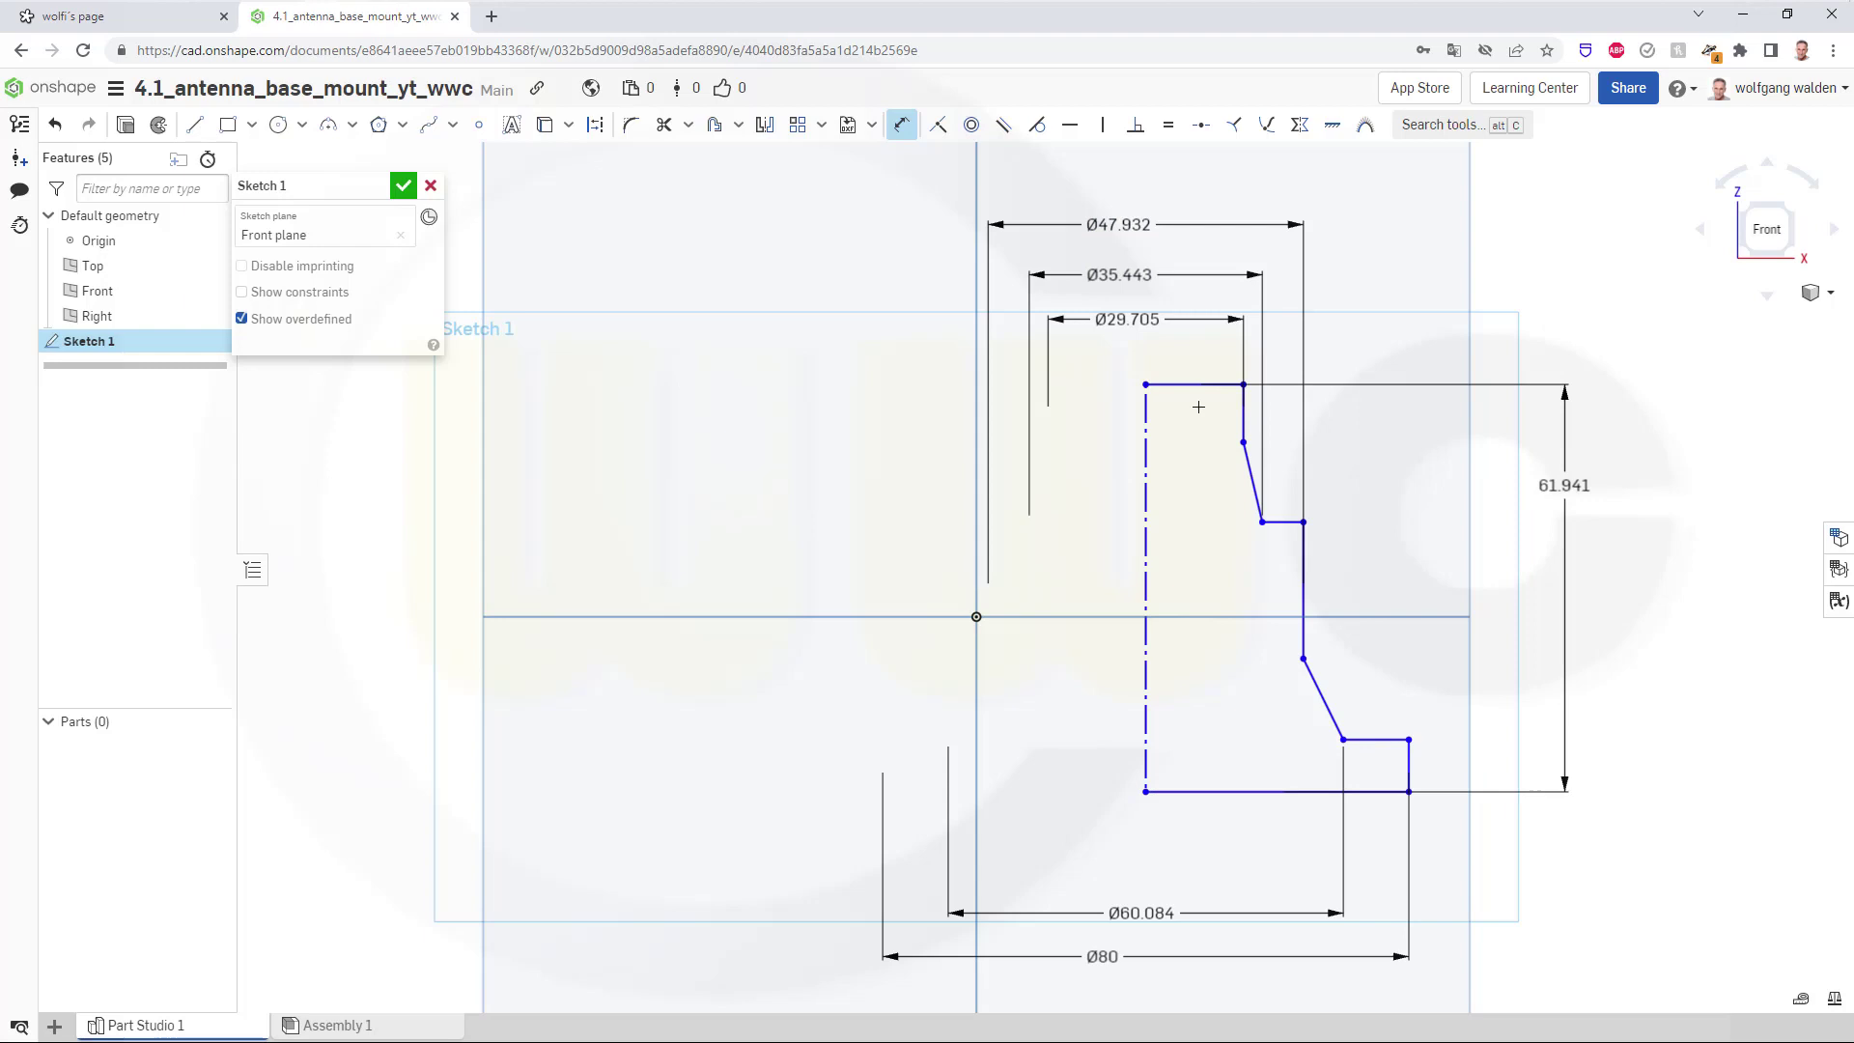
click(1184, 384)
click(1243, 443)
click(1364, 439)
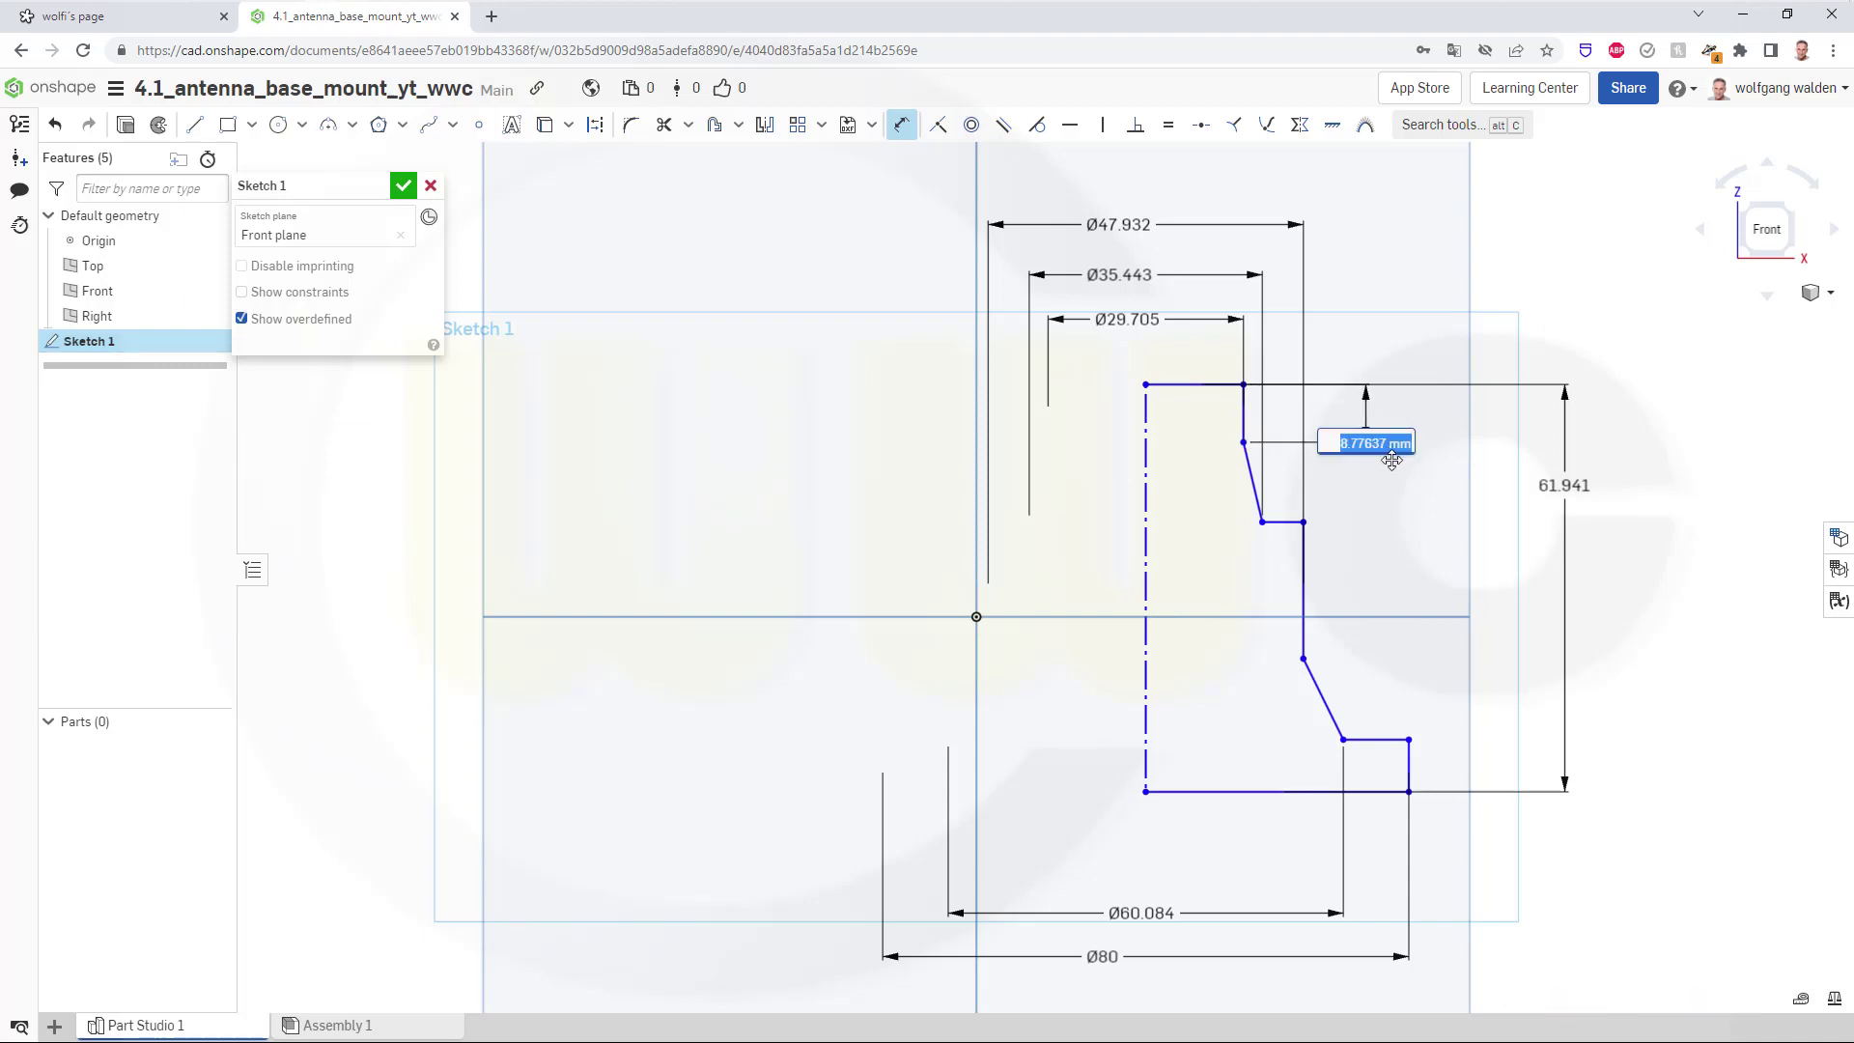
key(Return)
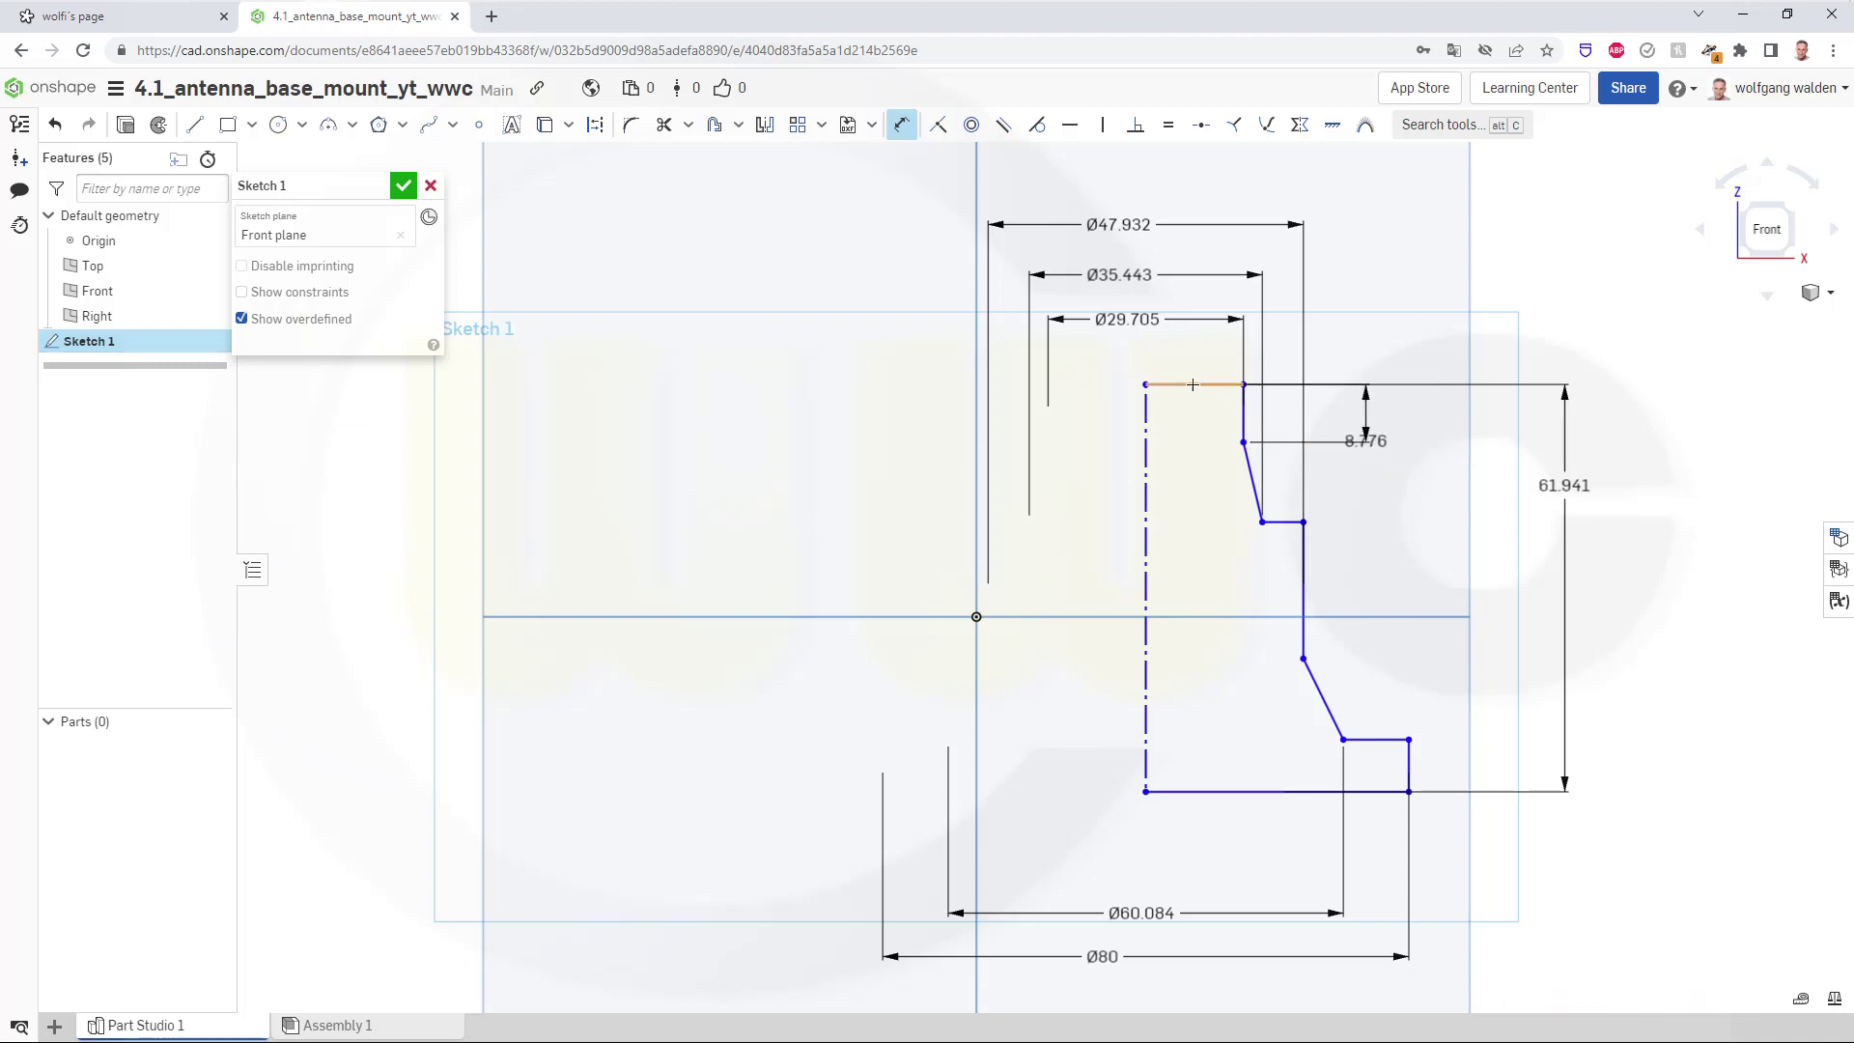
Add the 20.928, 41.688 and 54.008 step heights from the top edge.
click(1262, 523)
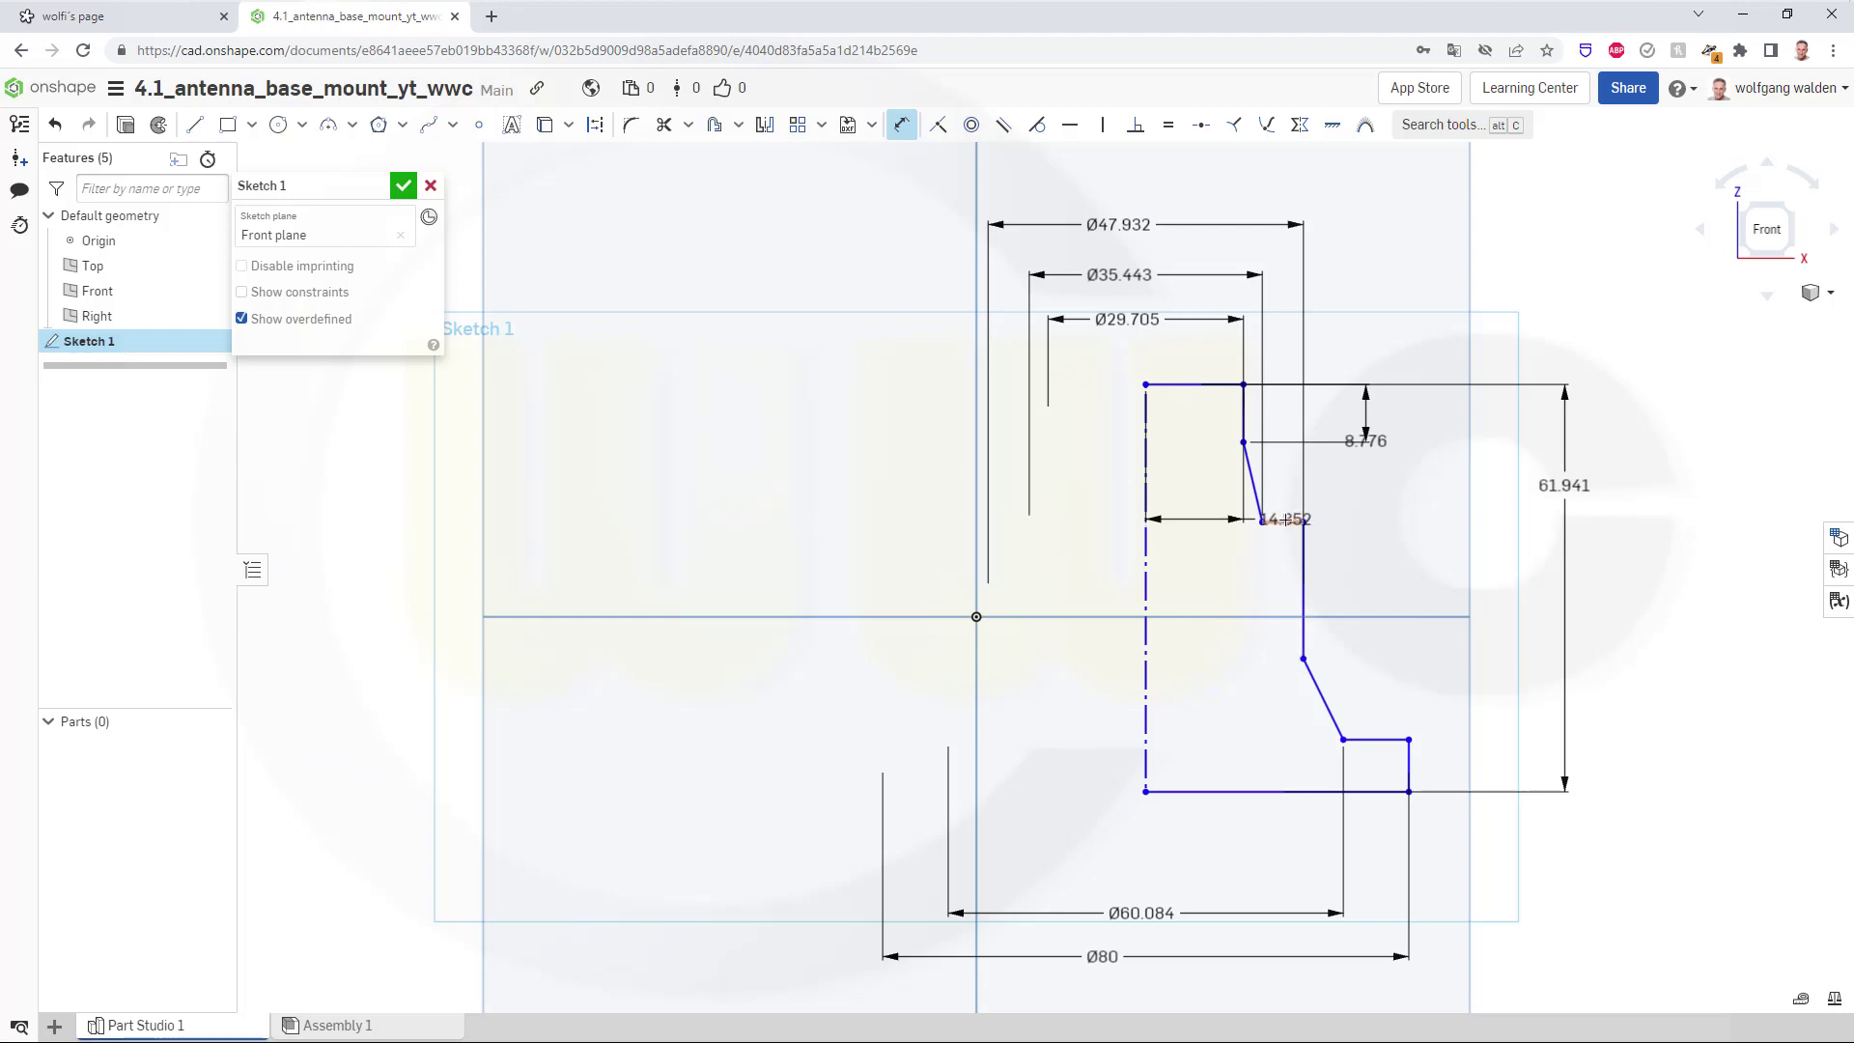
click(1440, 479)
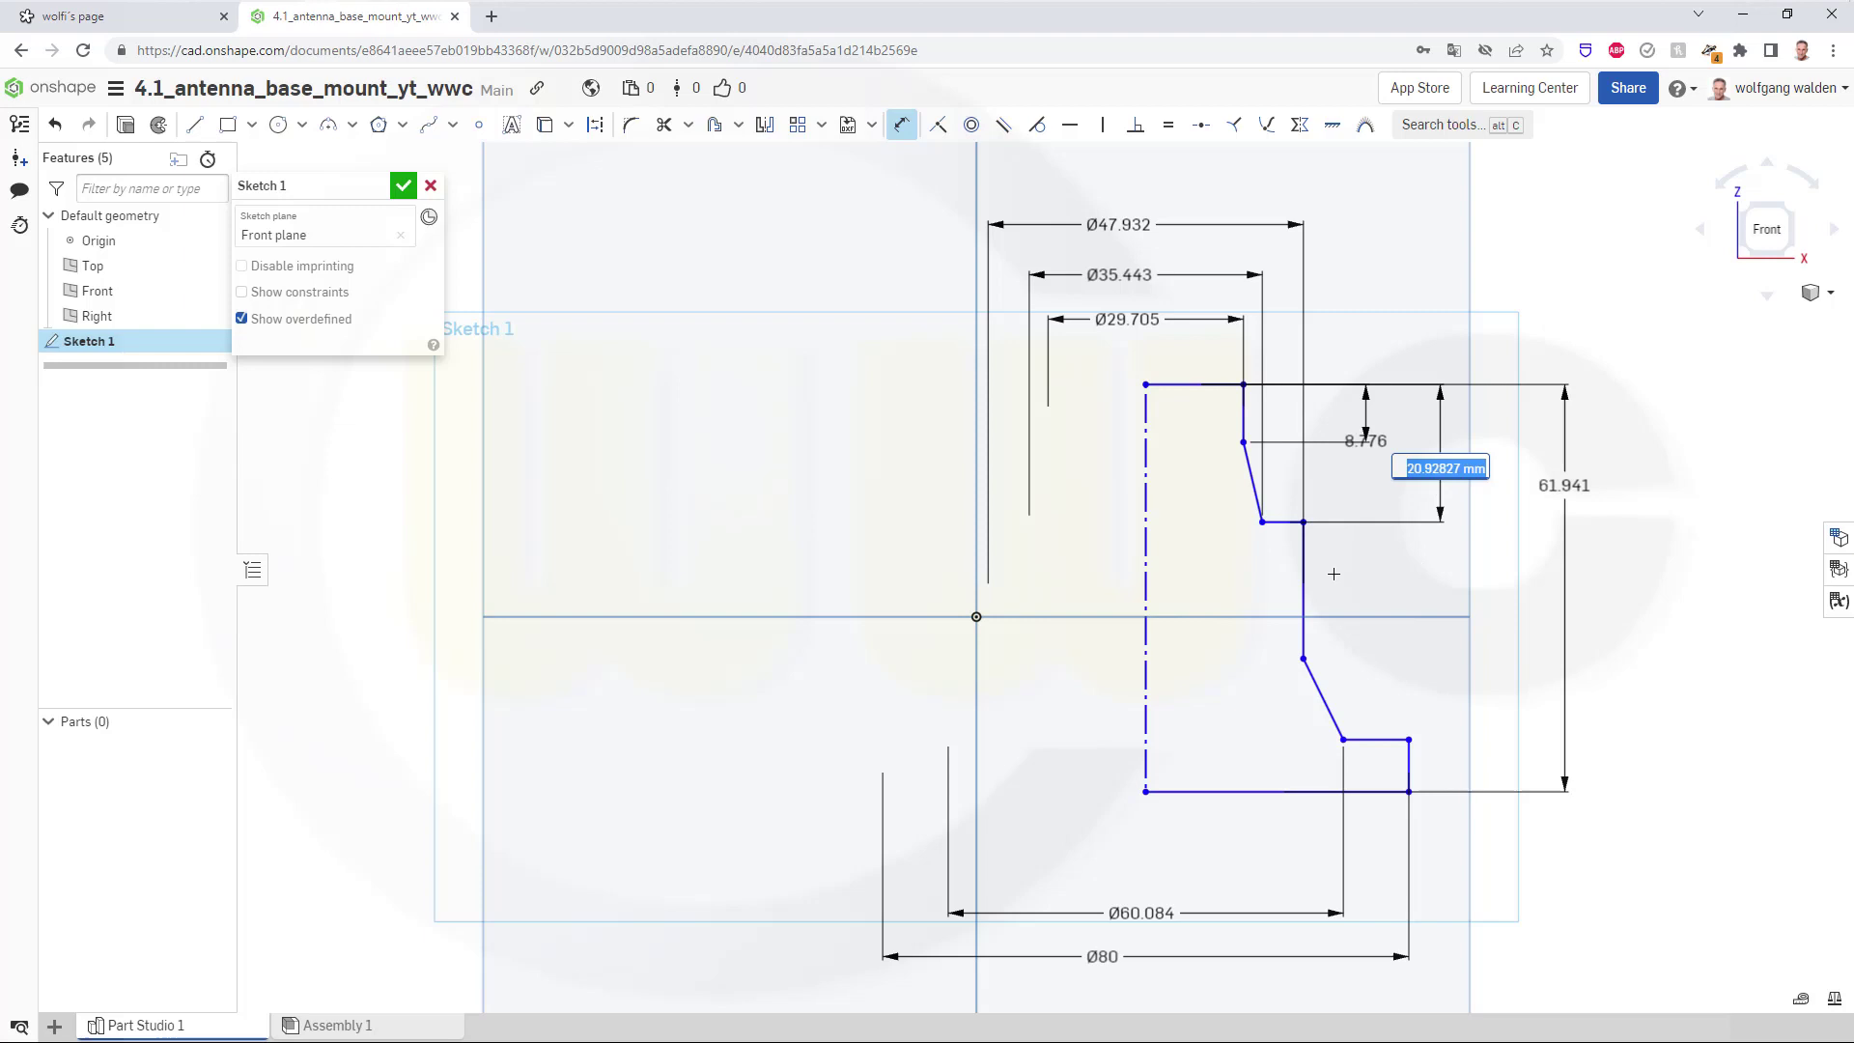
key(Return)
click(1243, 482)
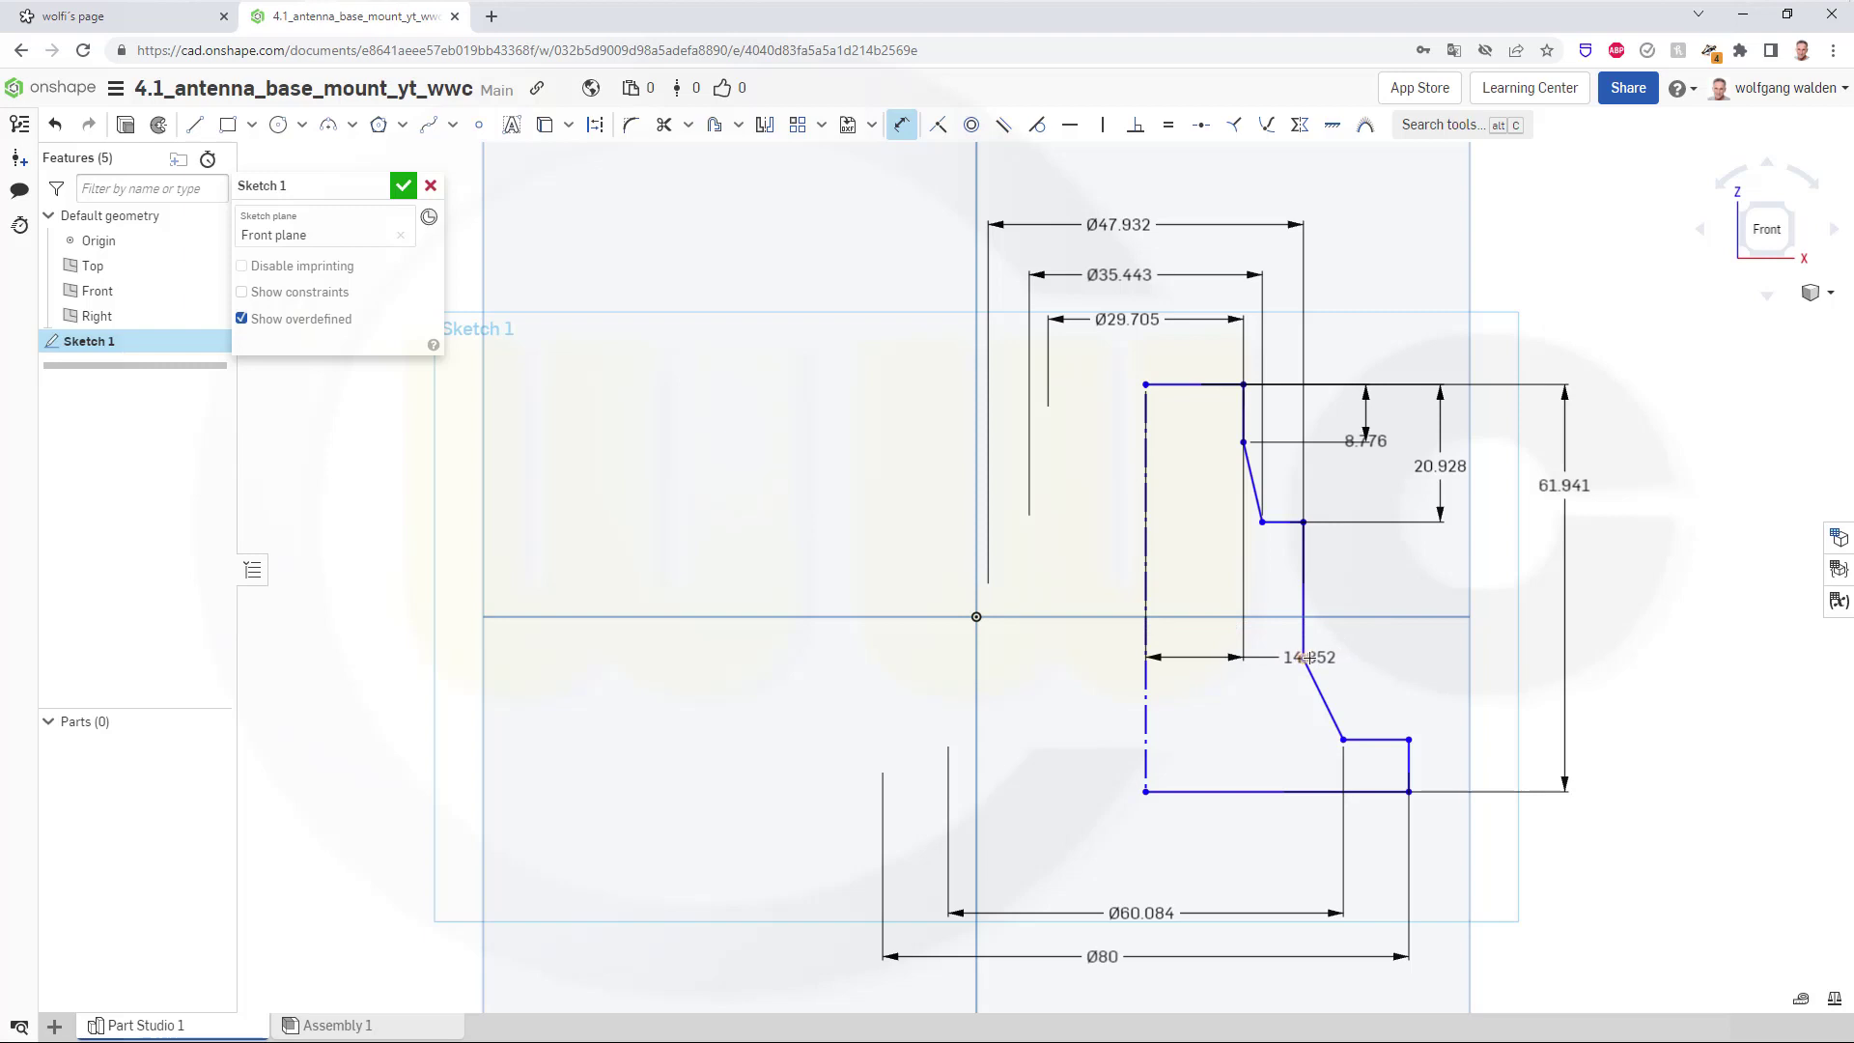
click(1305, 660)
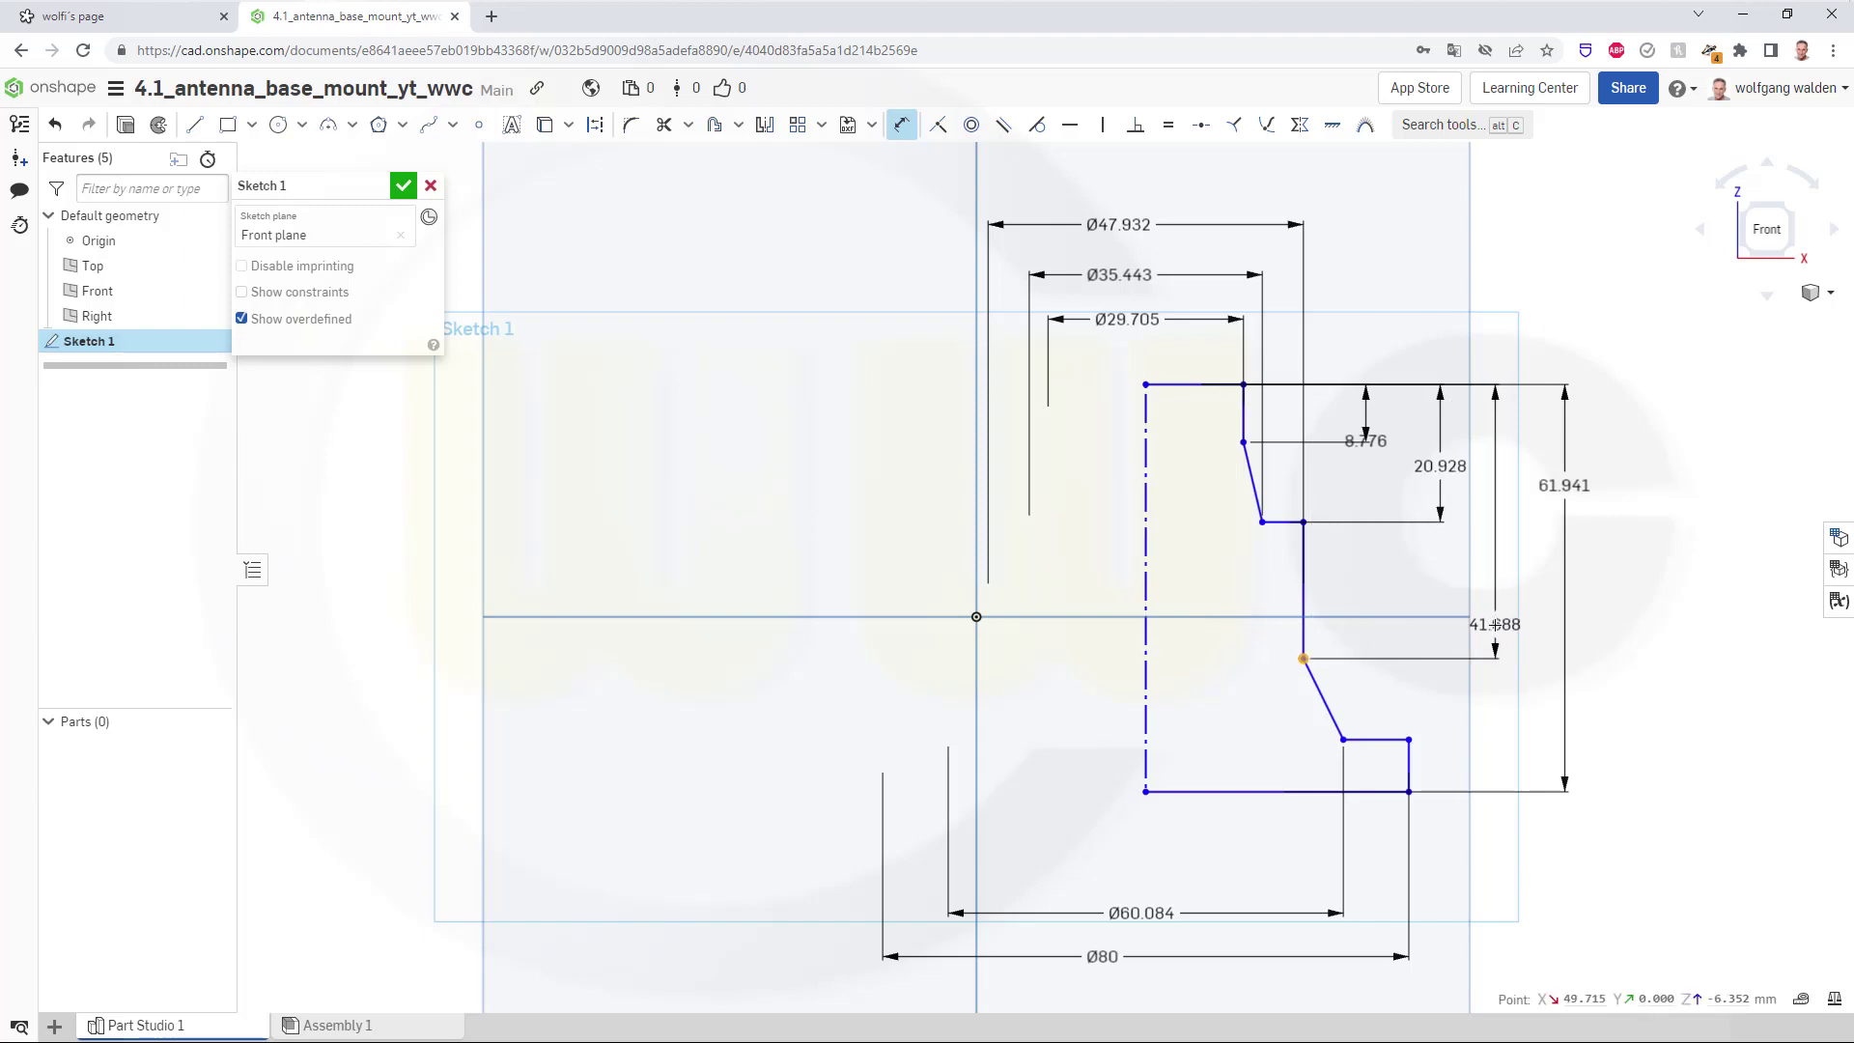
click(1495, 624)
key(Return)
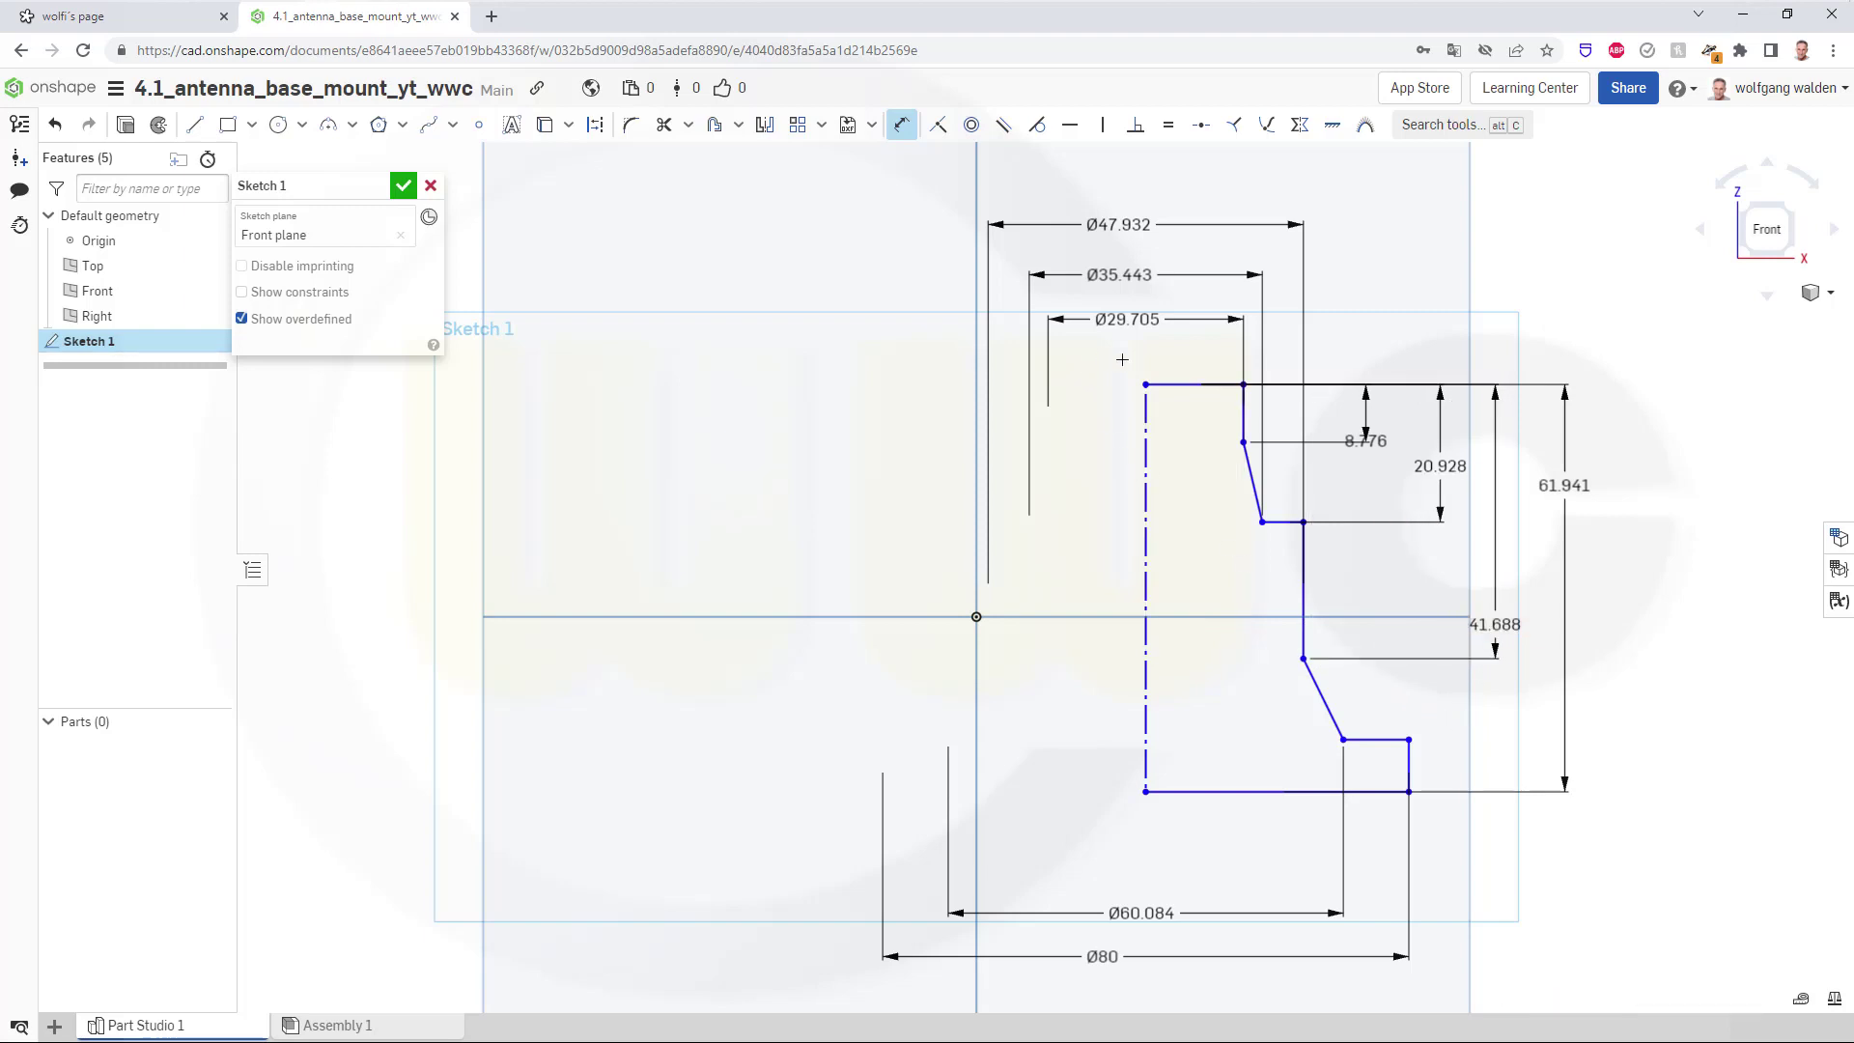
click(1376, 739)
click(1533, 659)
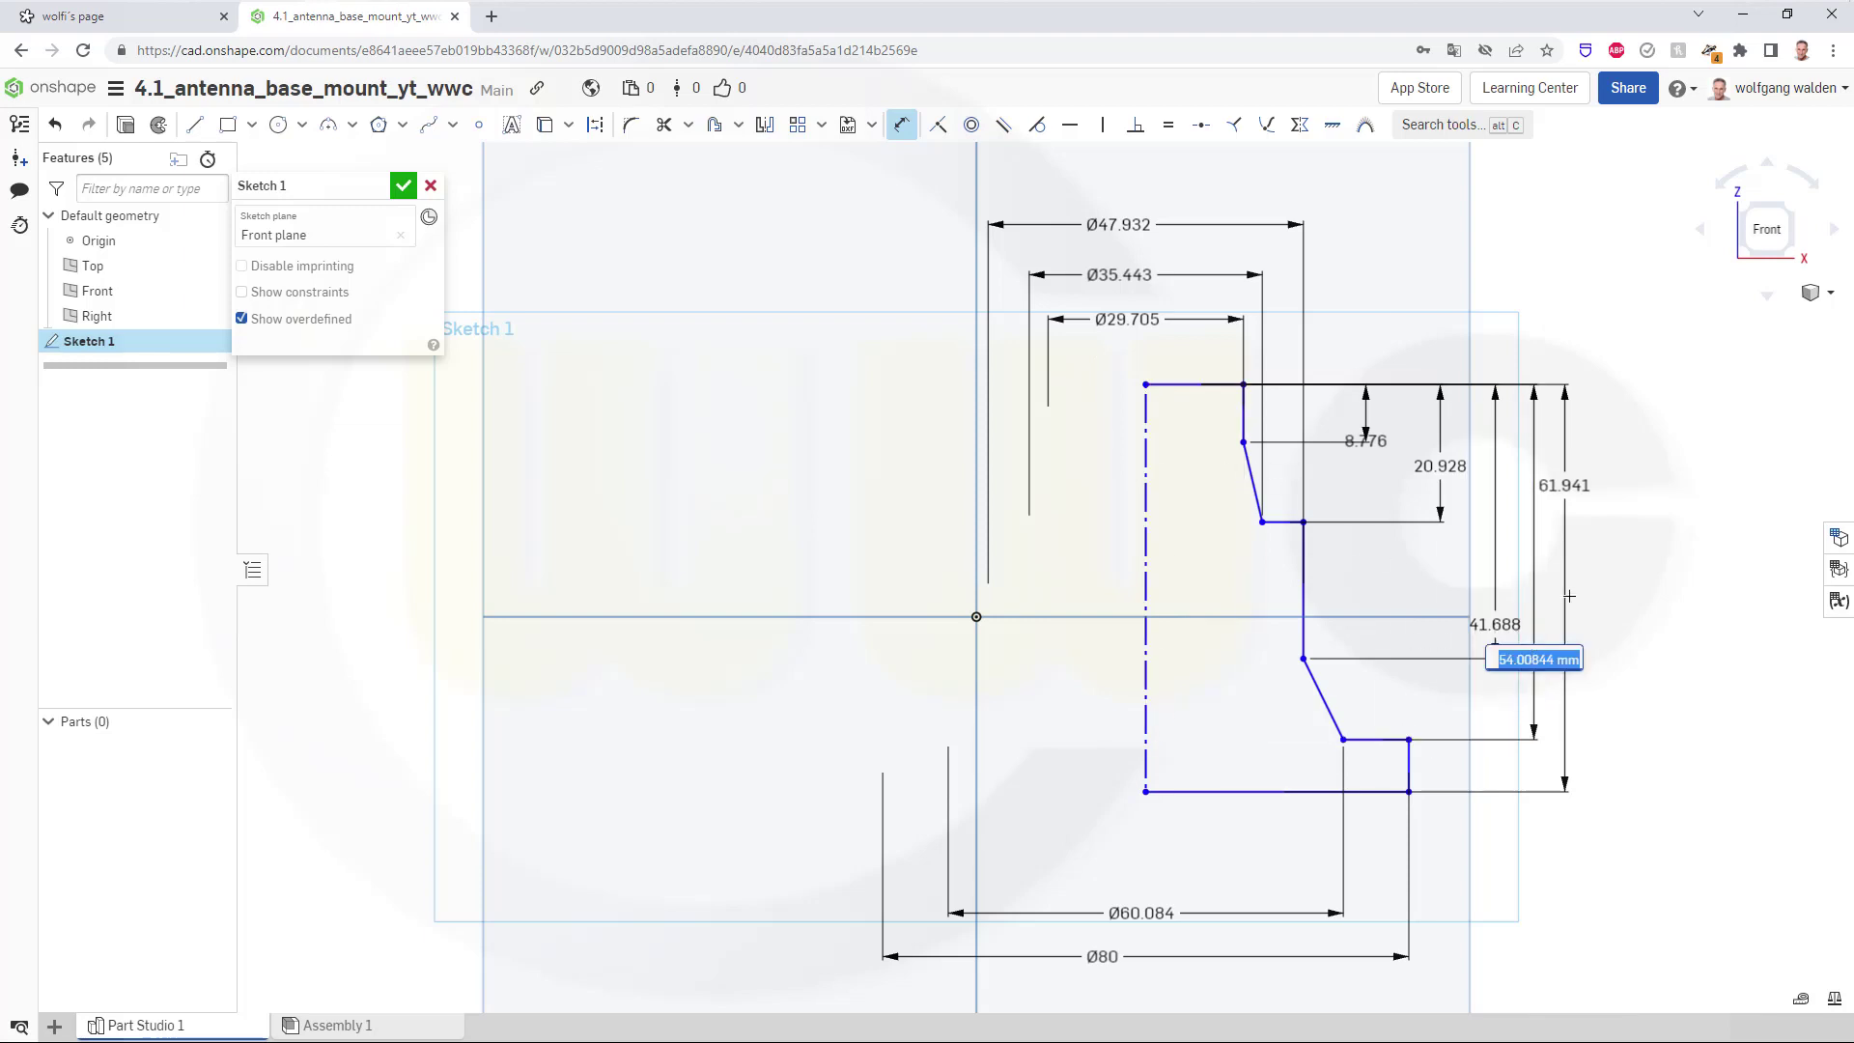
key(Return)
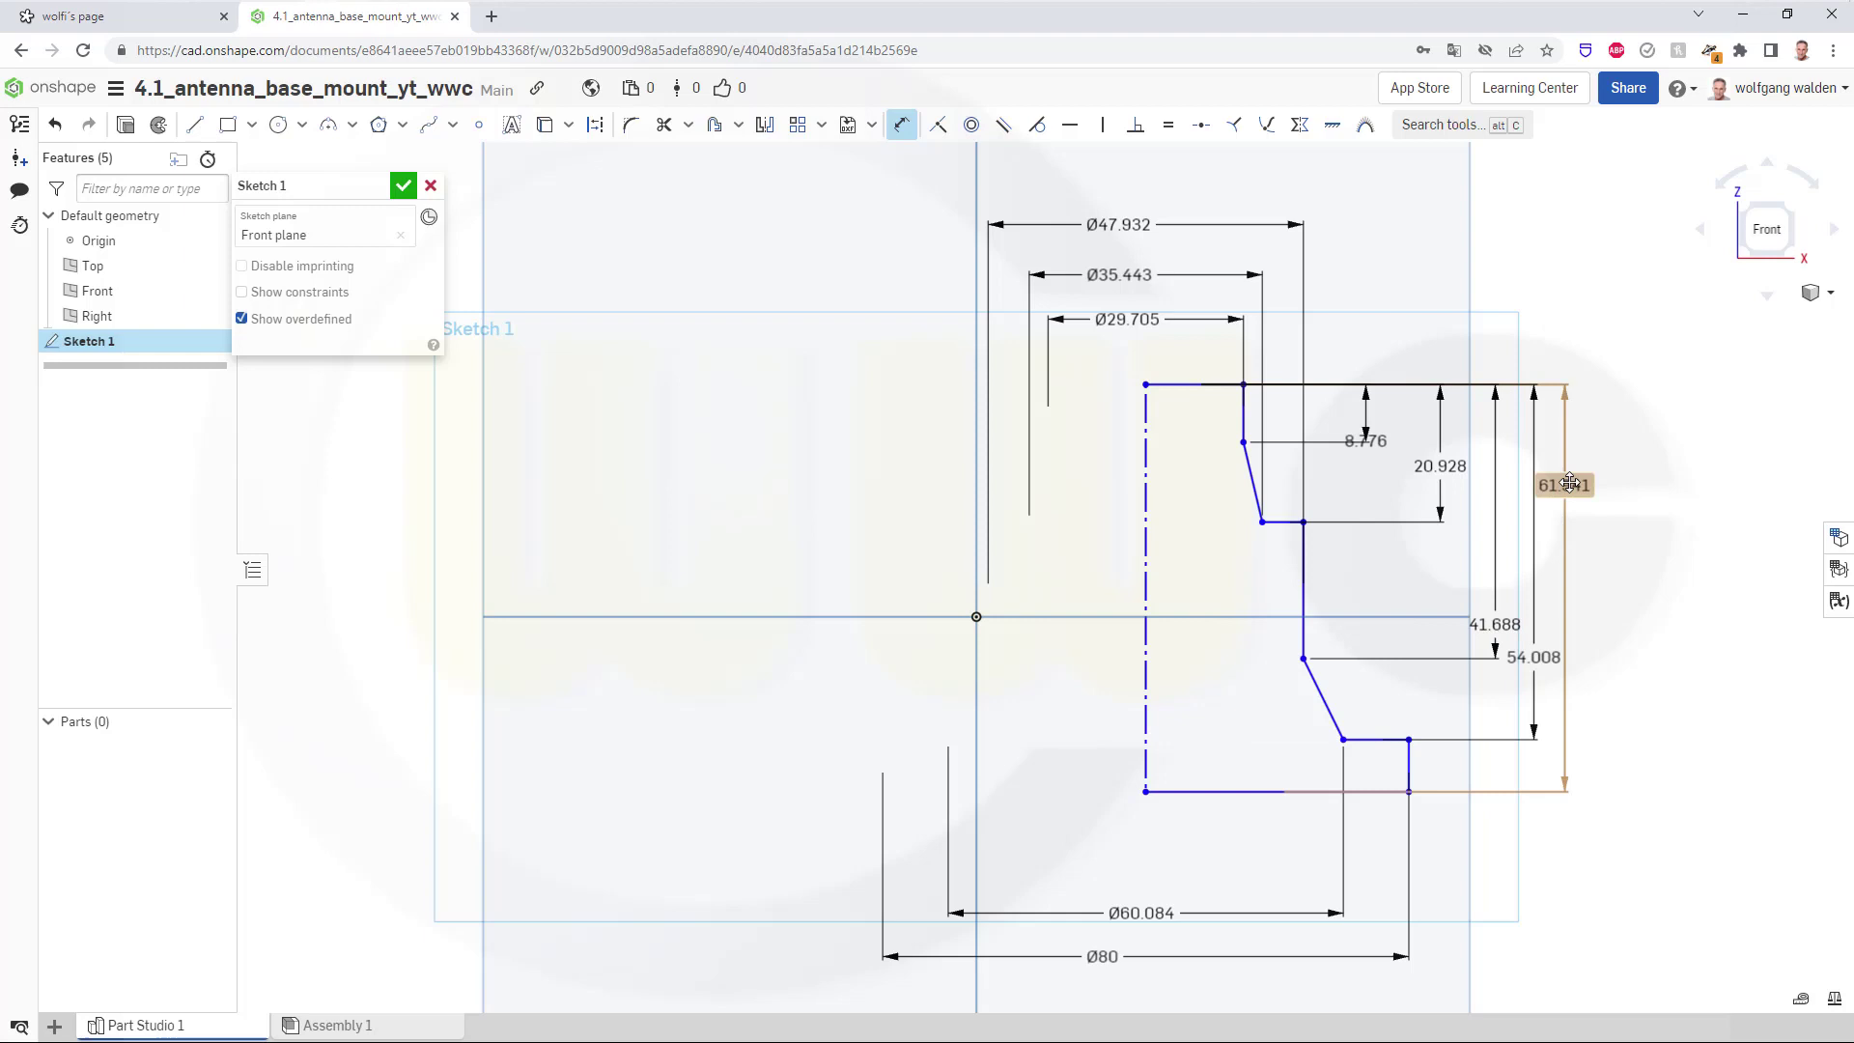
Change heights 61.941, 54.008, 41.688, 20.928 and 8.776 to 107, 95, 72, 30 and 10.
double_click(1569, 484)
text(1)
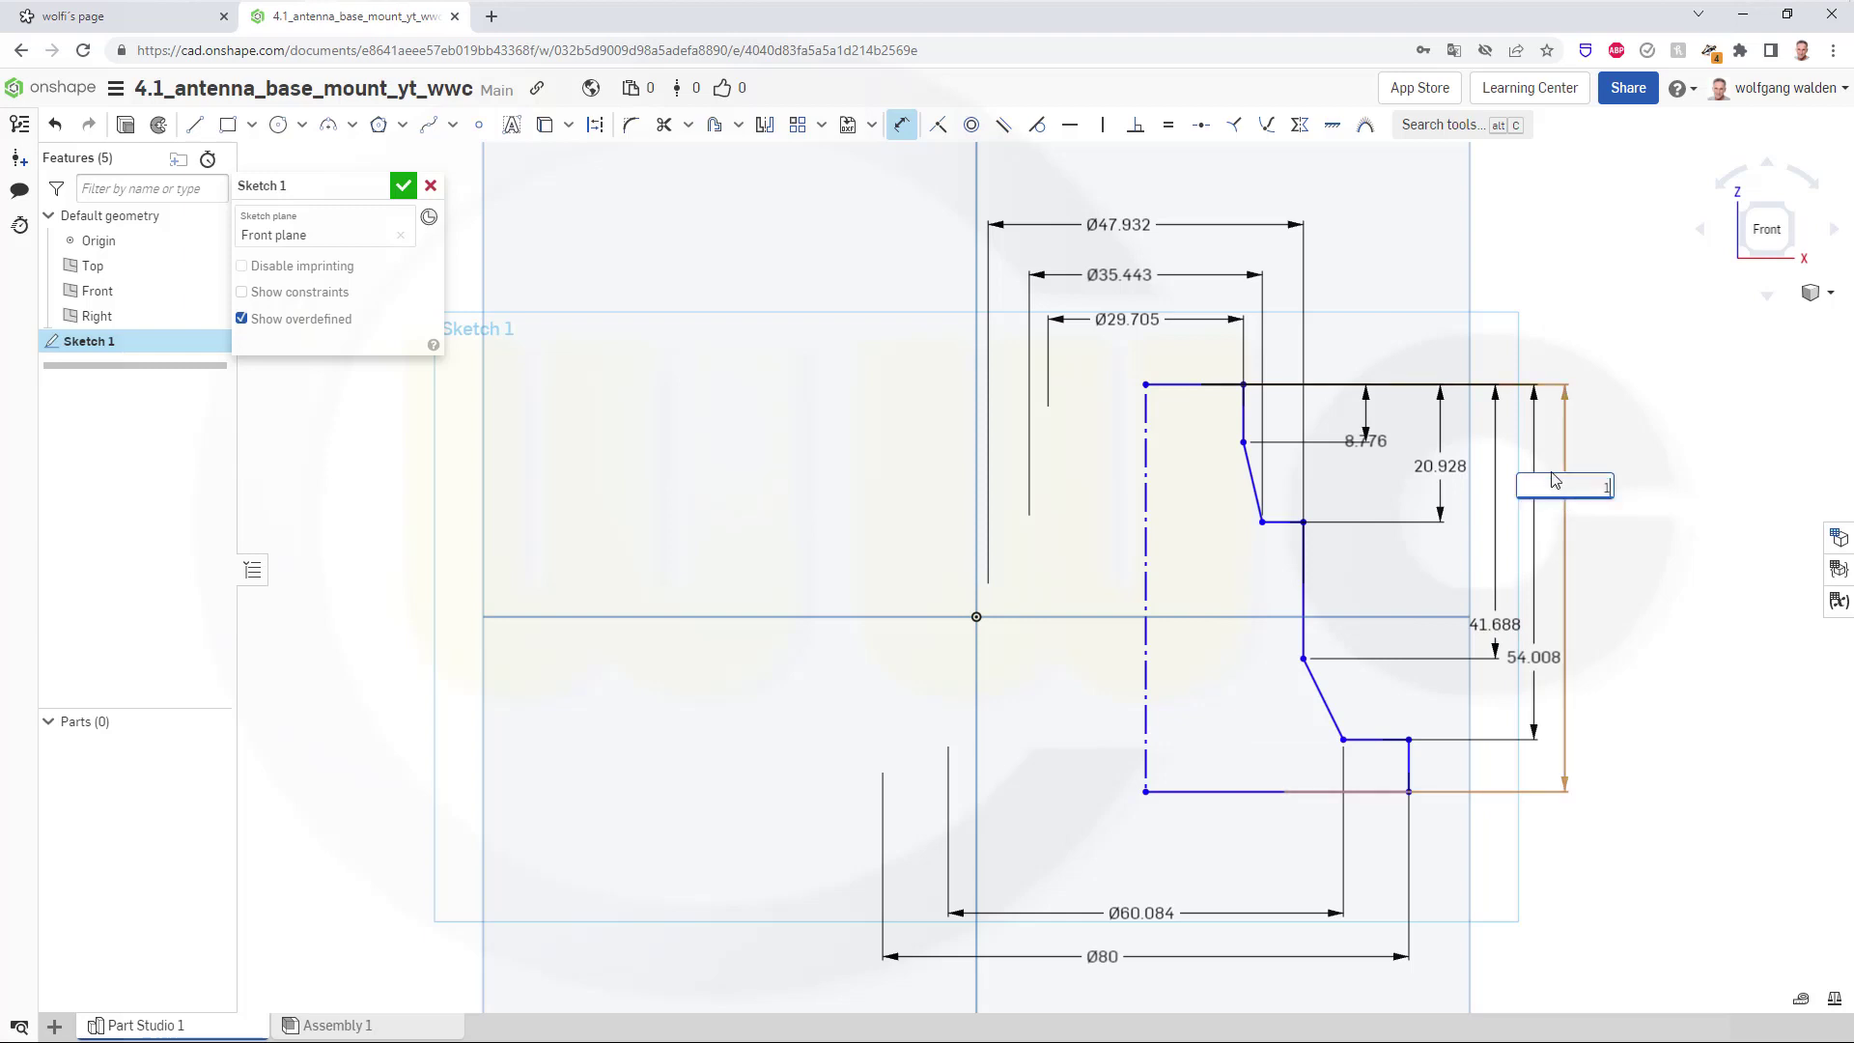
text(07)
key(Return)
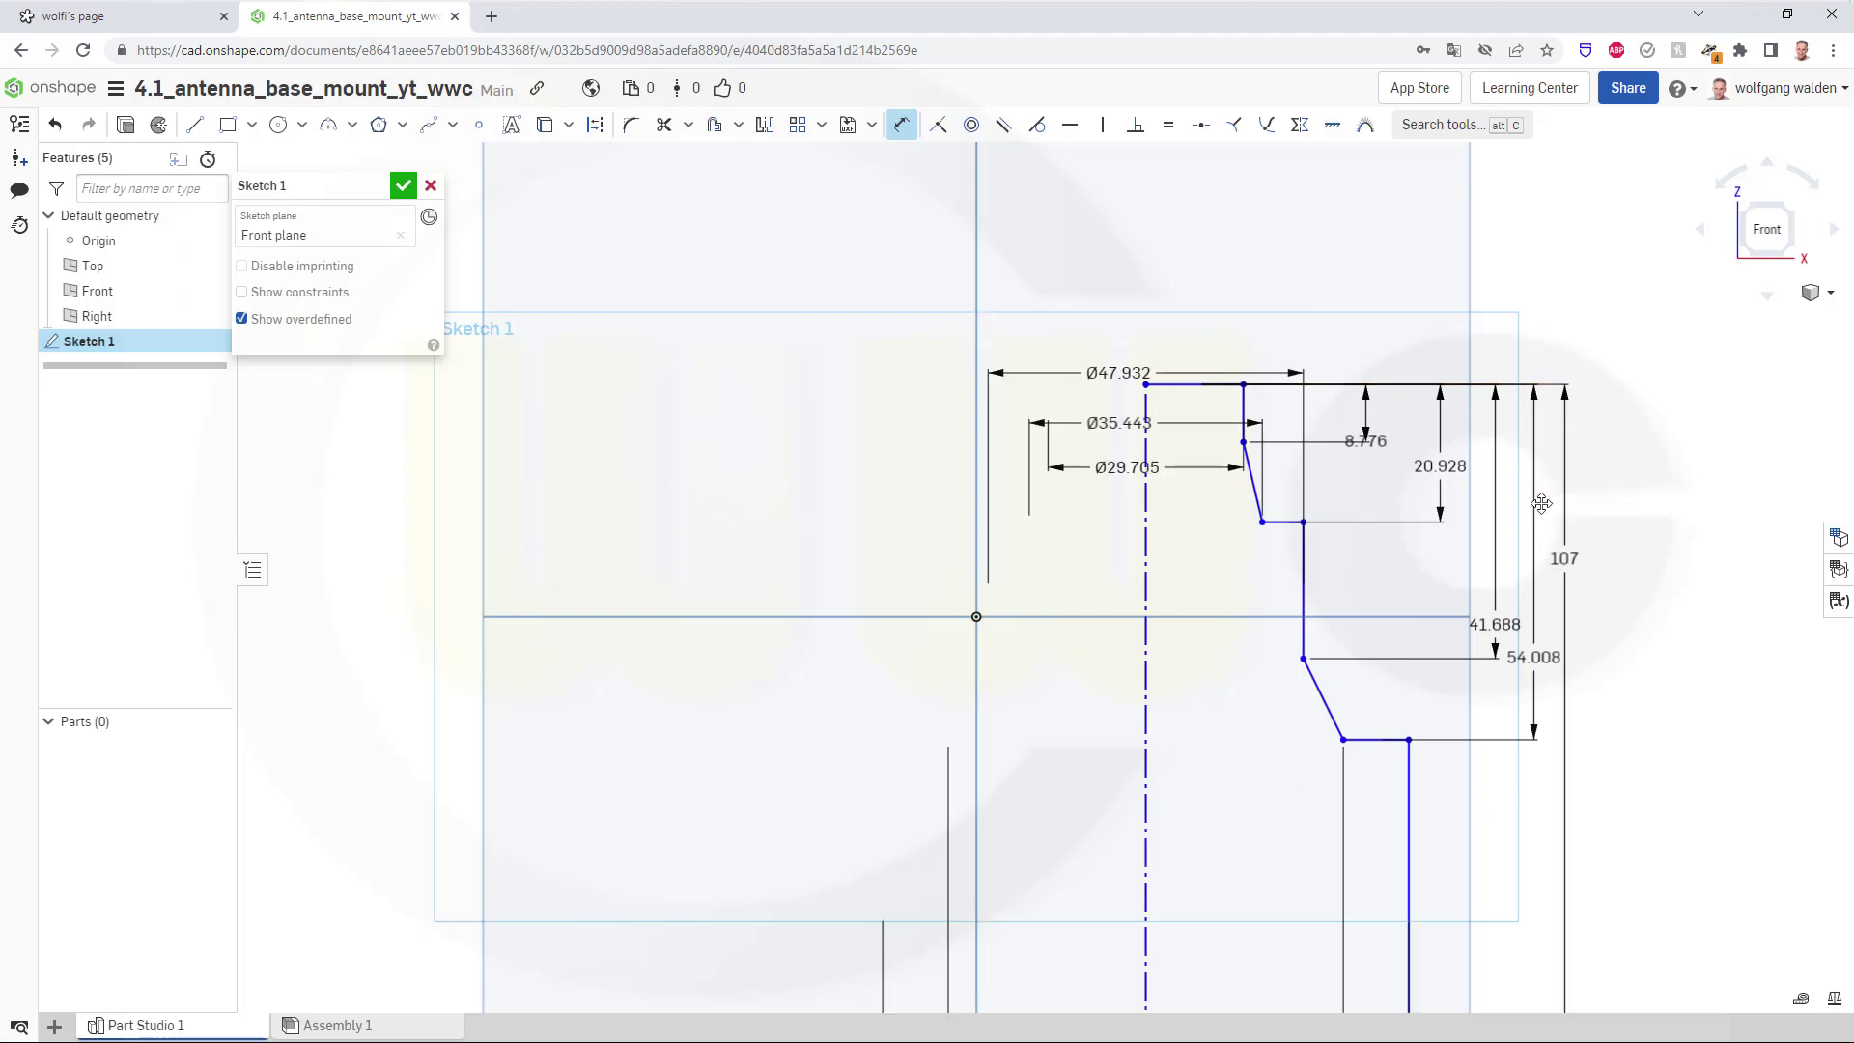
scroll(1552, 783, down, 3)
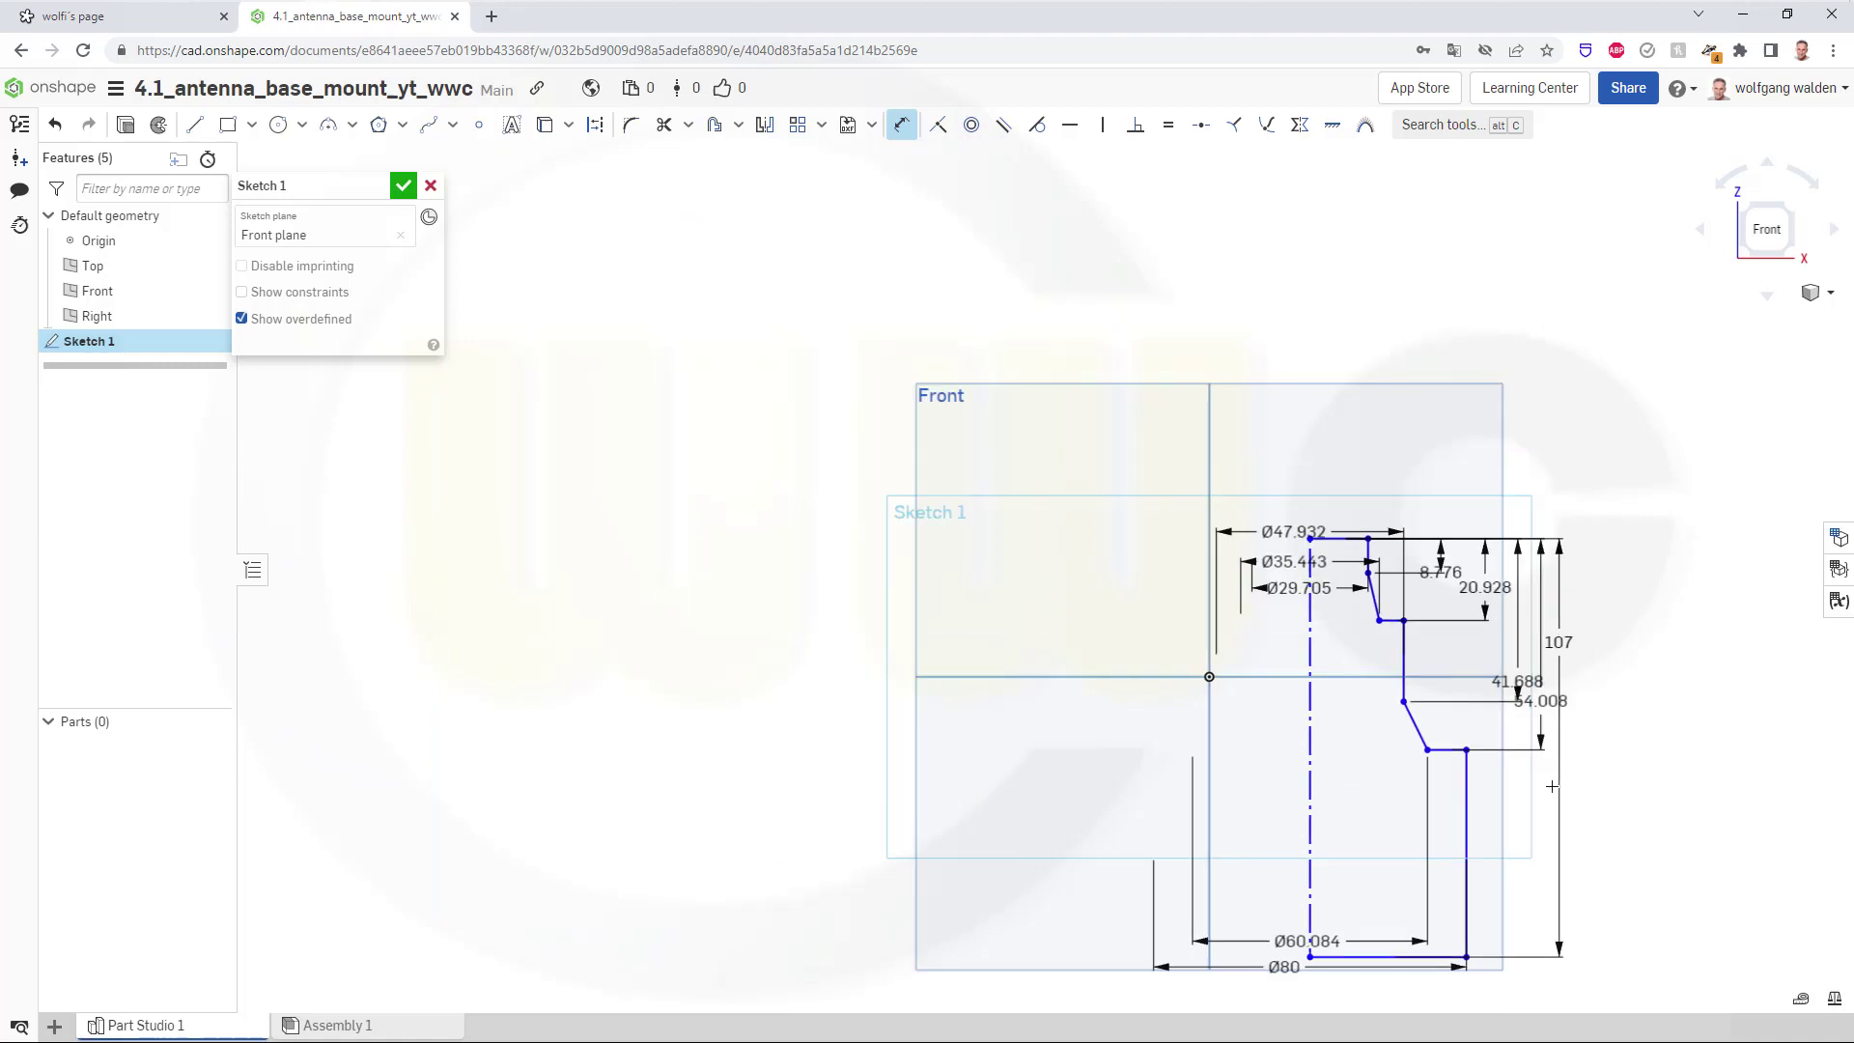
scroll(1552, 787, up, 3)
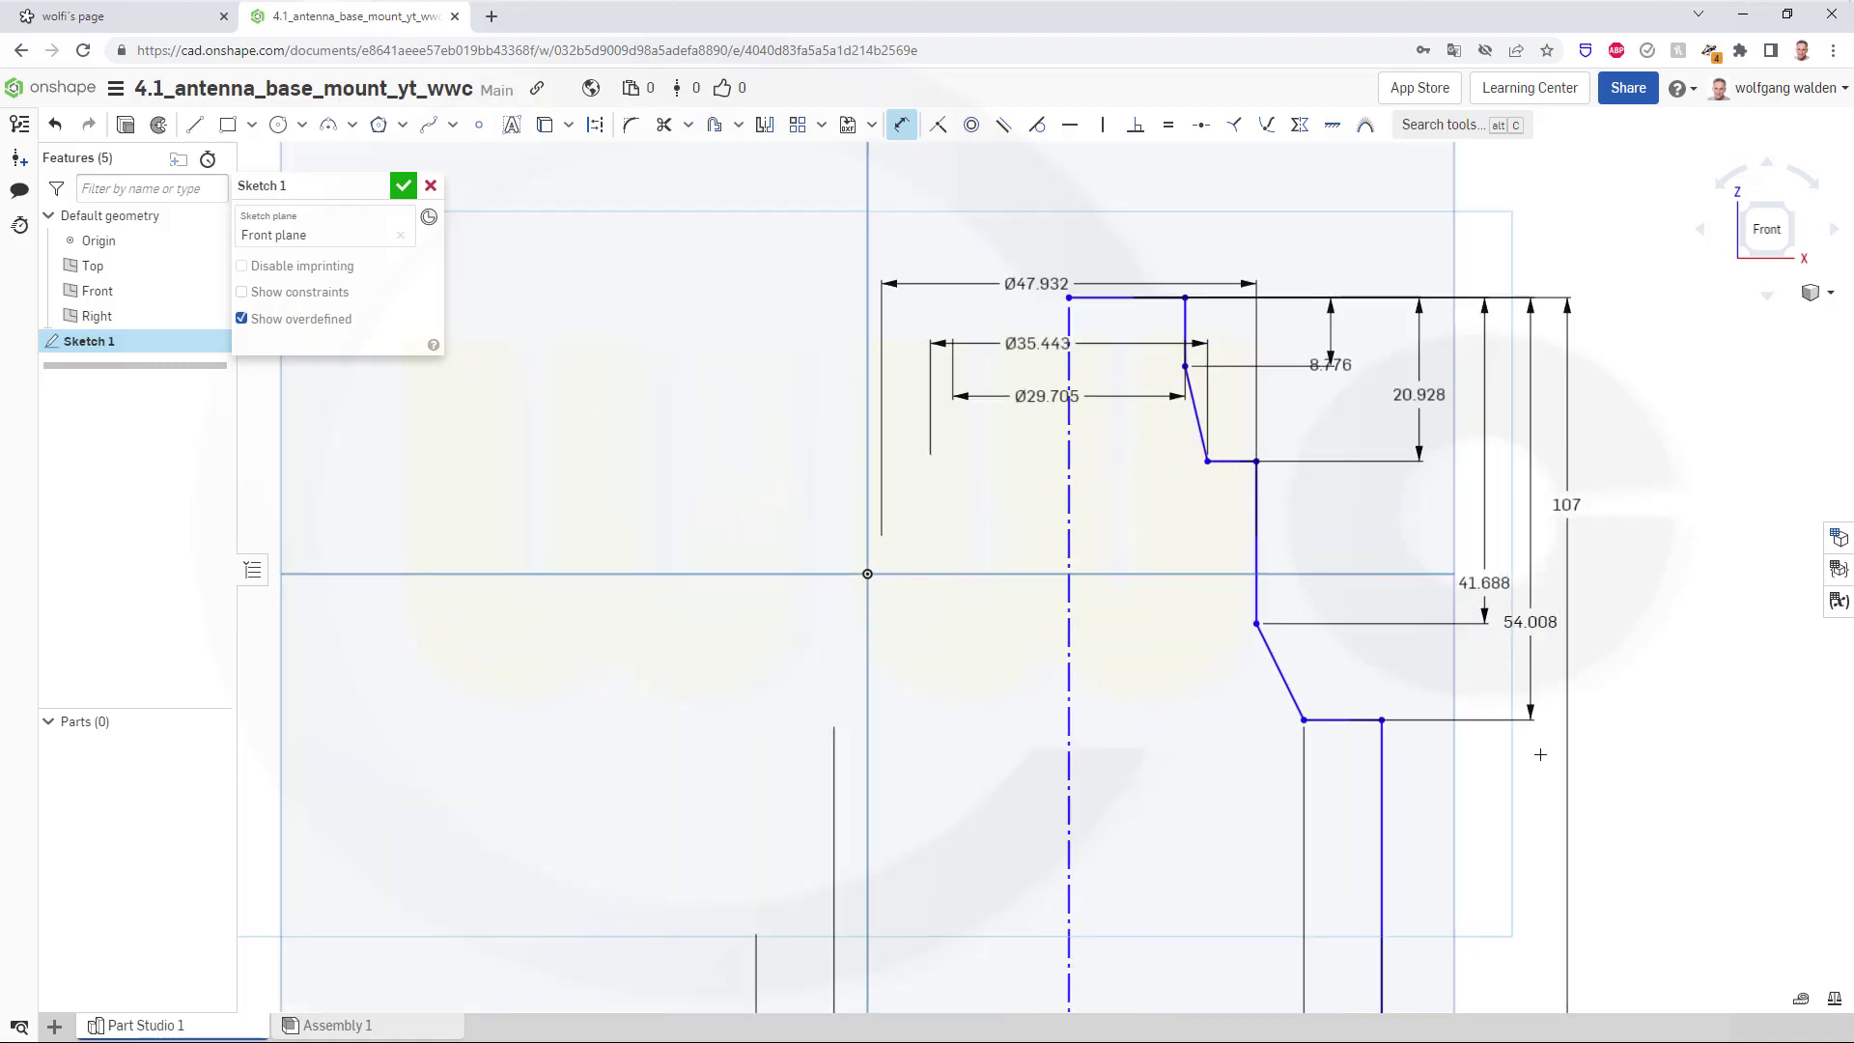
double_click(1529, 622)
text(95)
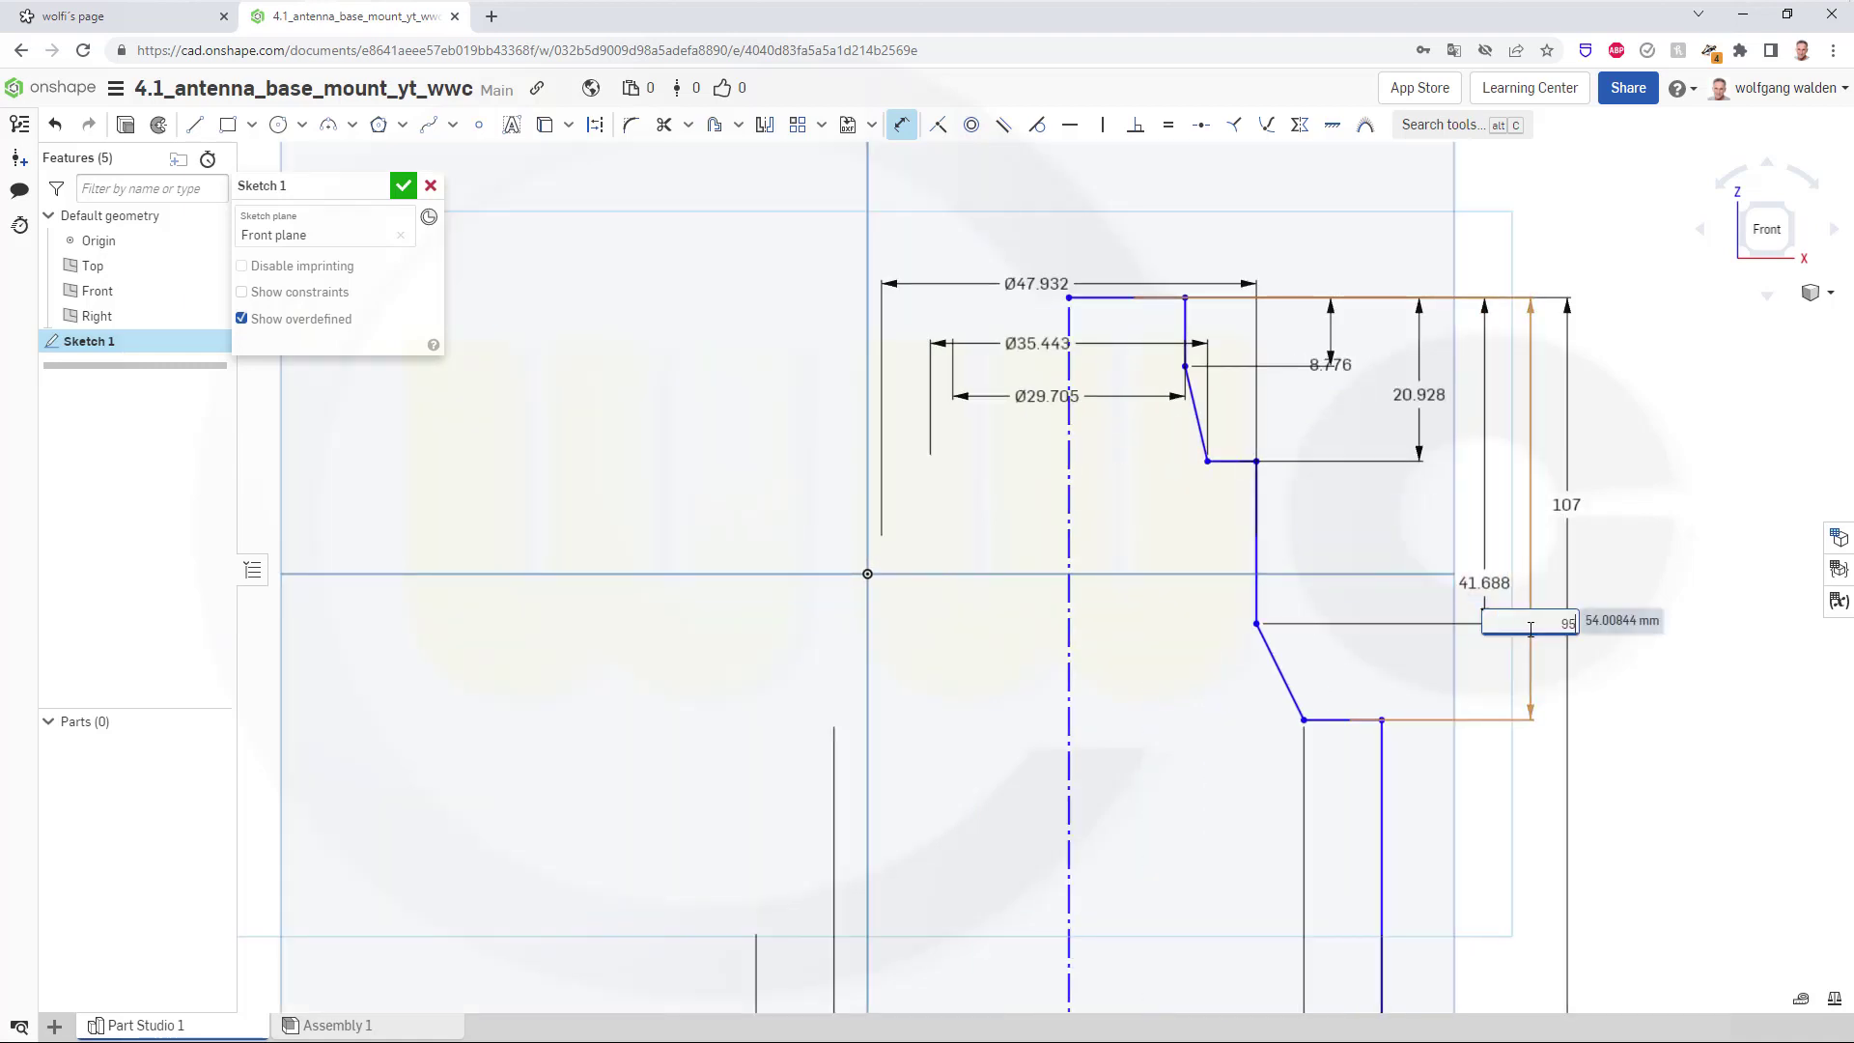
key(Return)
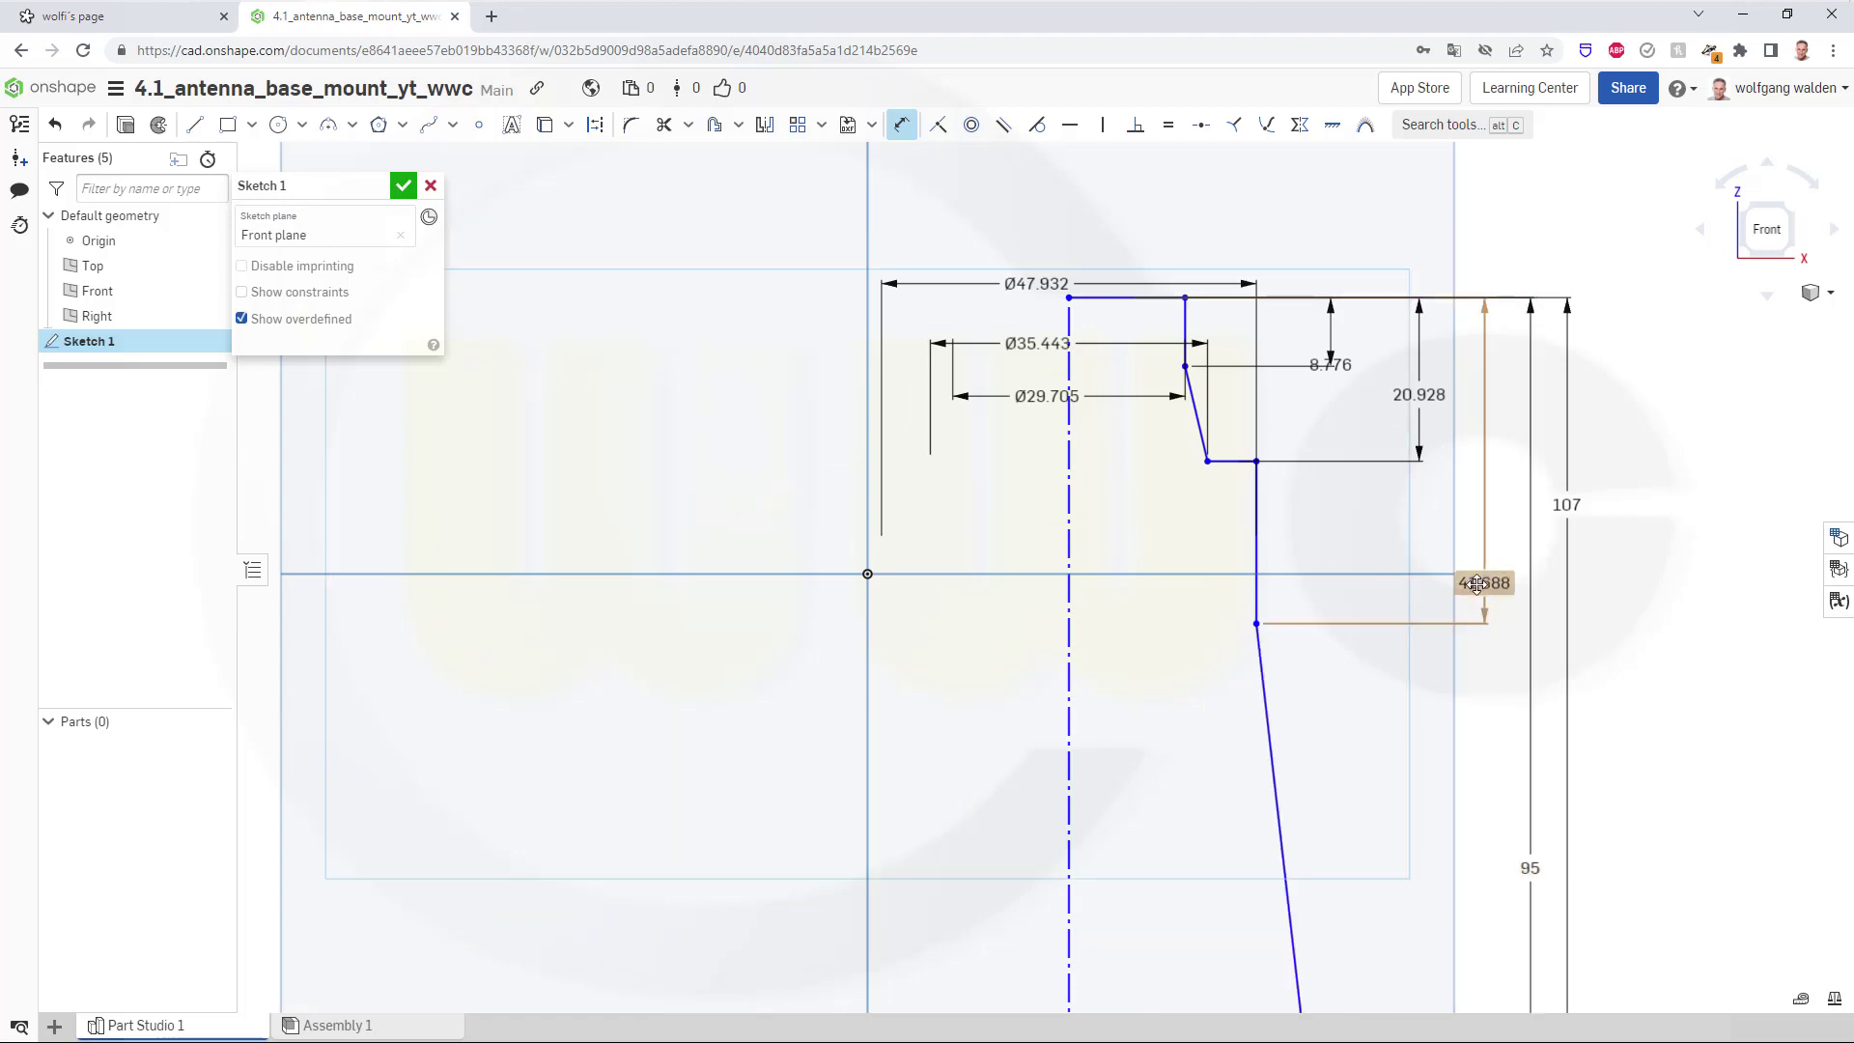
double_click(1475, 582)
text(7)
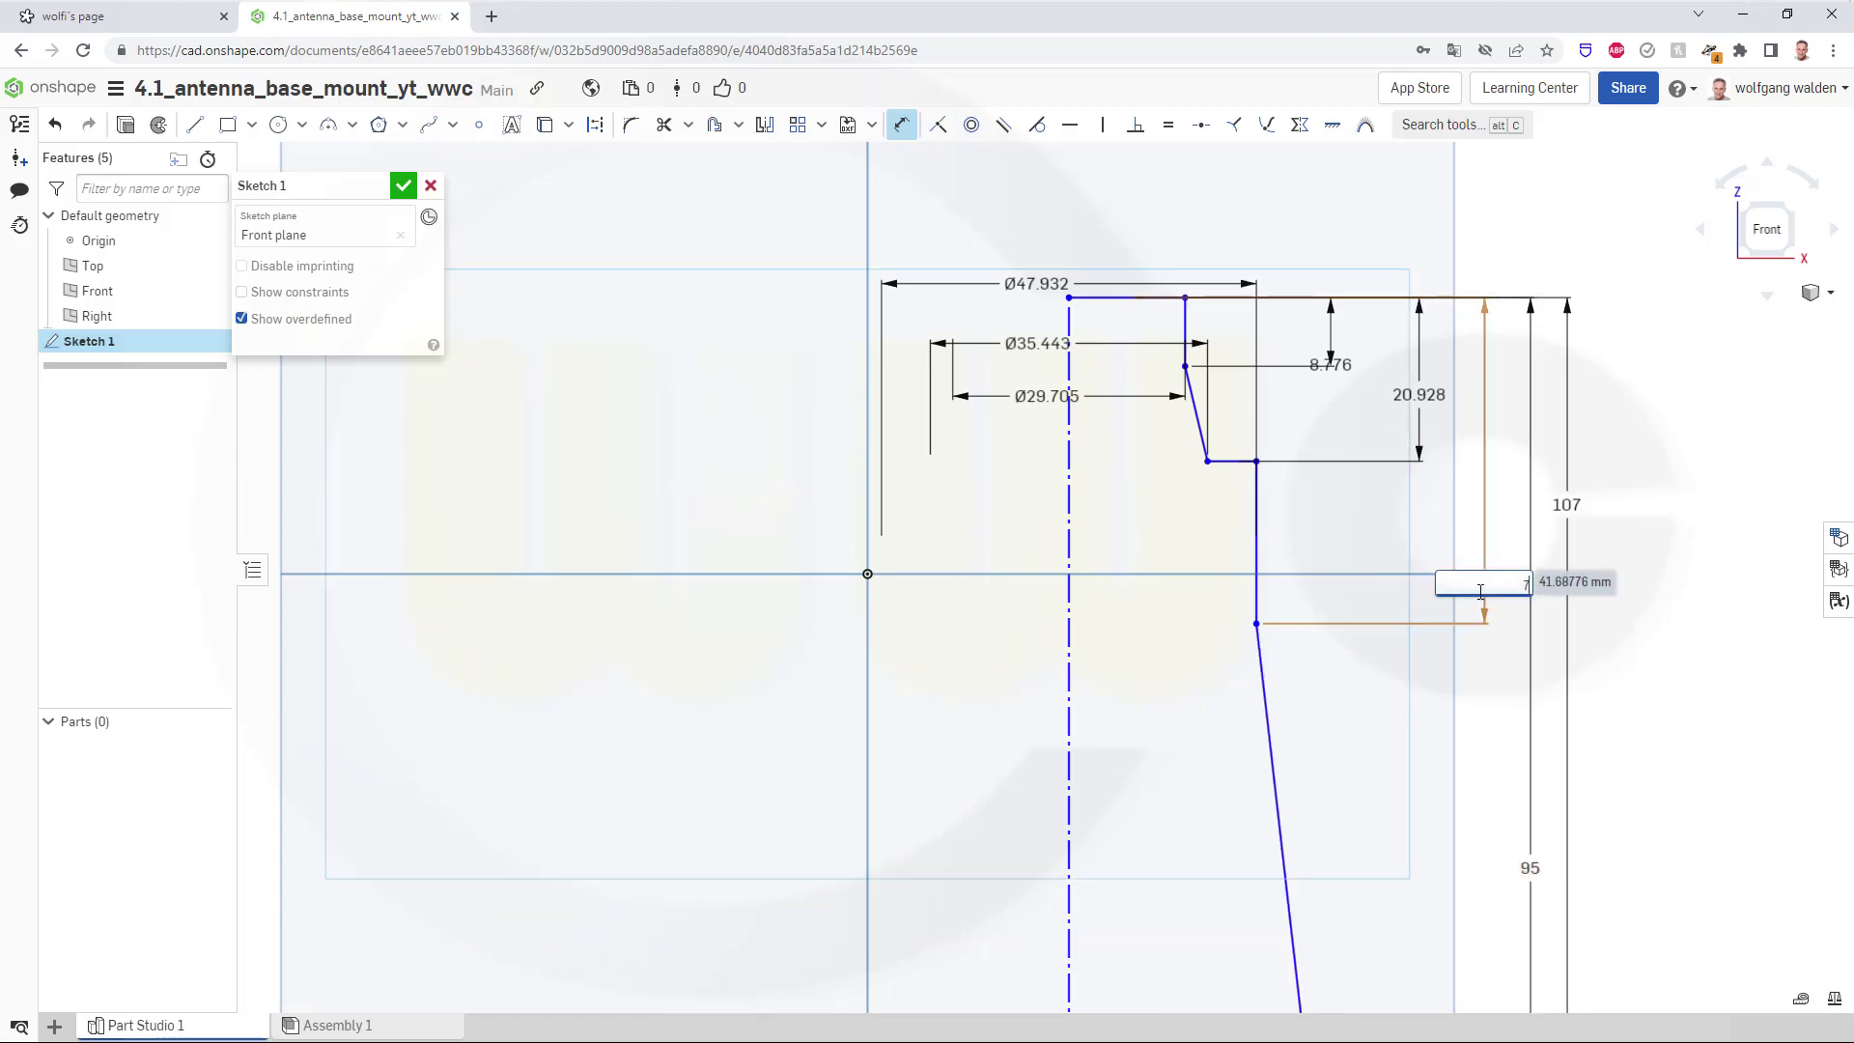
key(Return)
double_click(1417, 395)
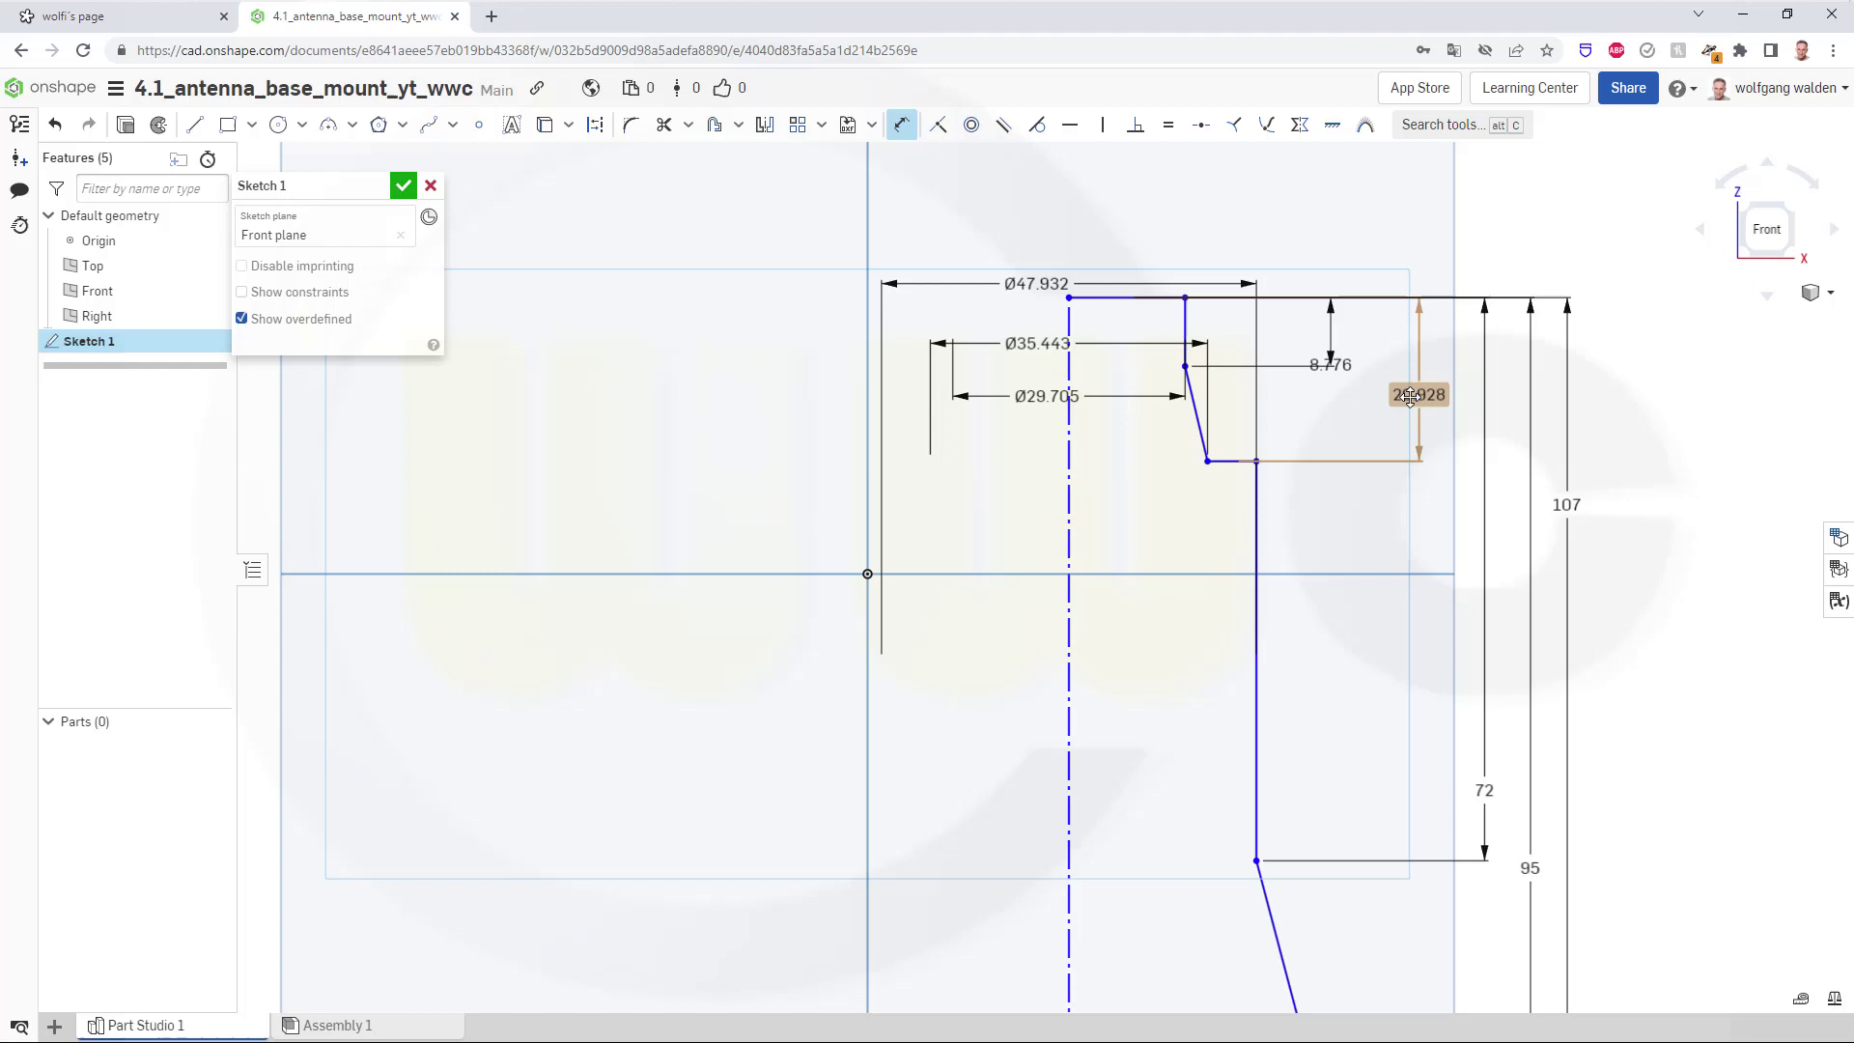
text(3)
key(Return)
double_click(1330, 368)
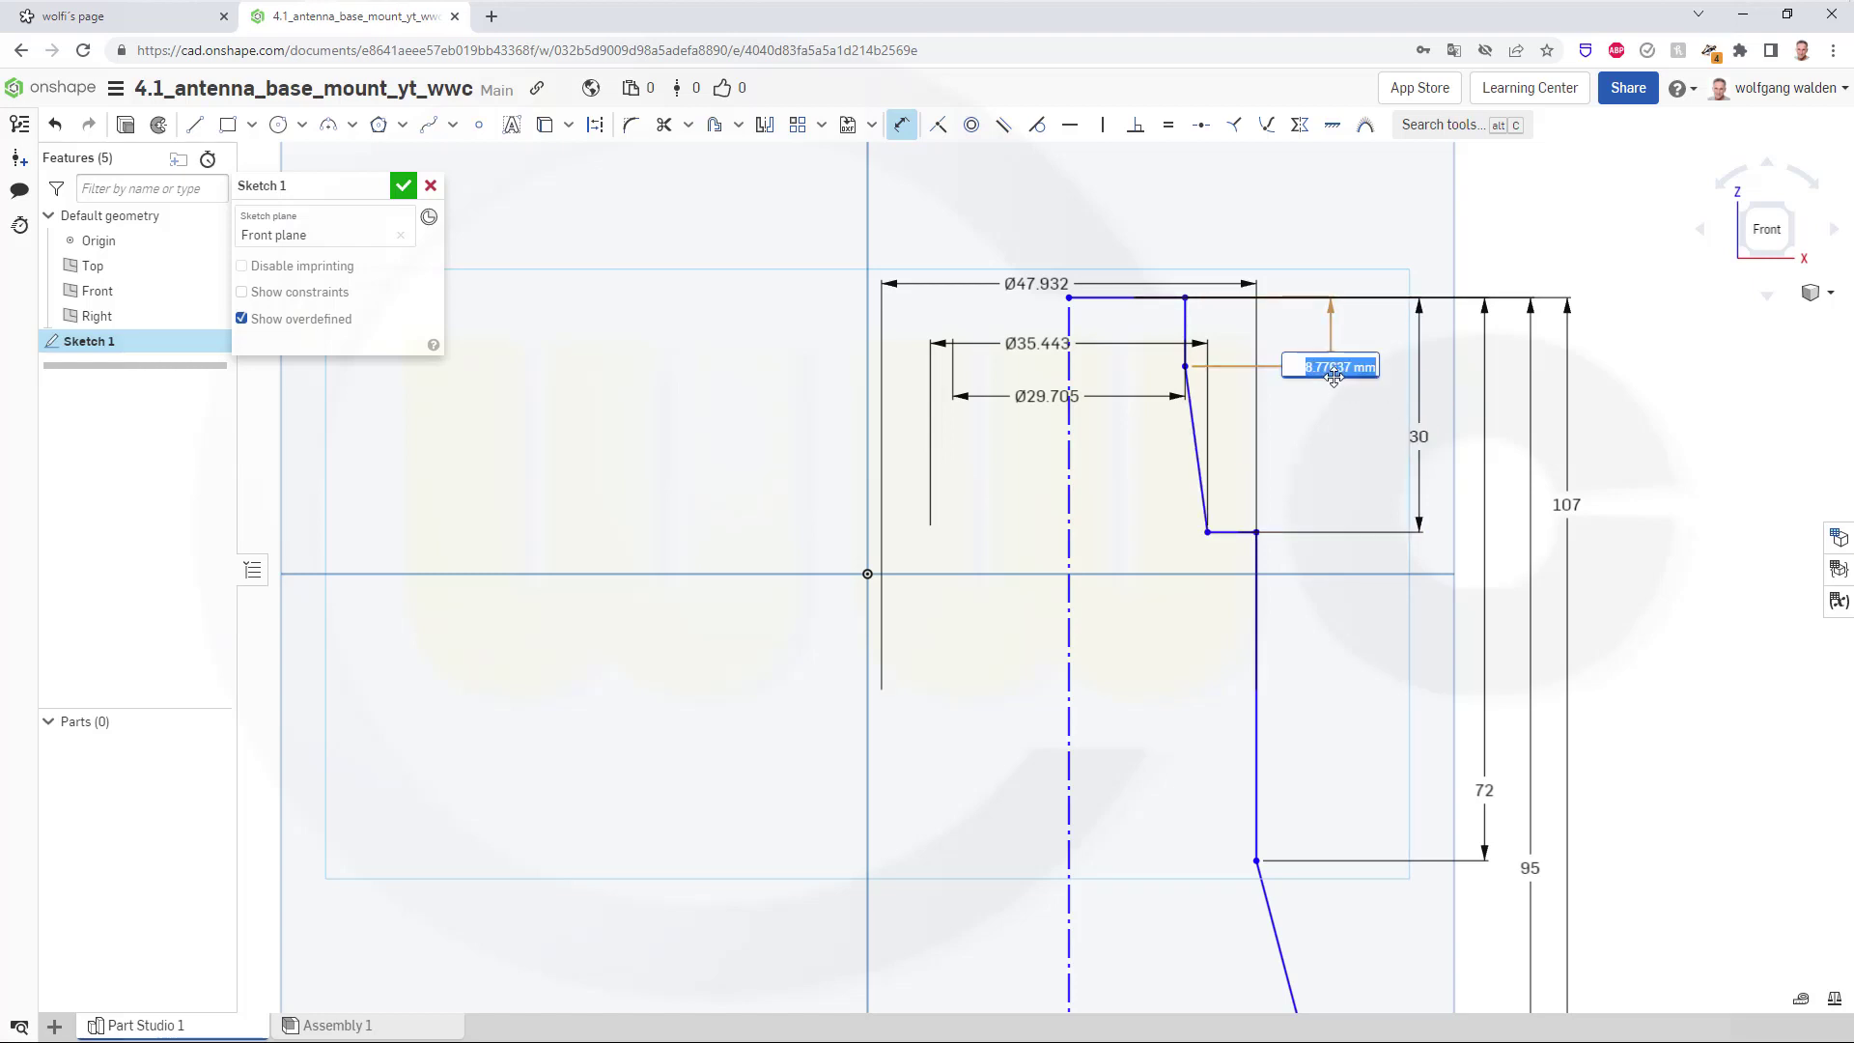
text(10)
key(Return)
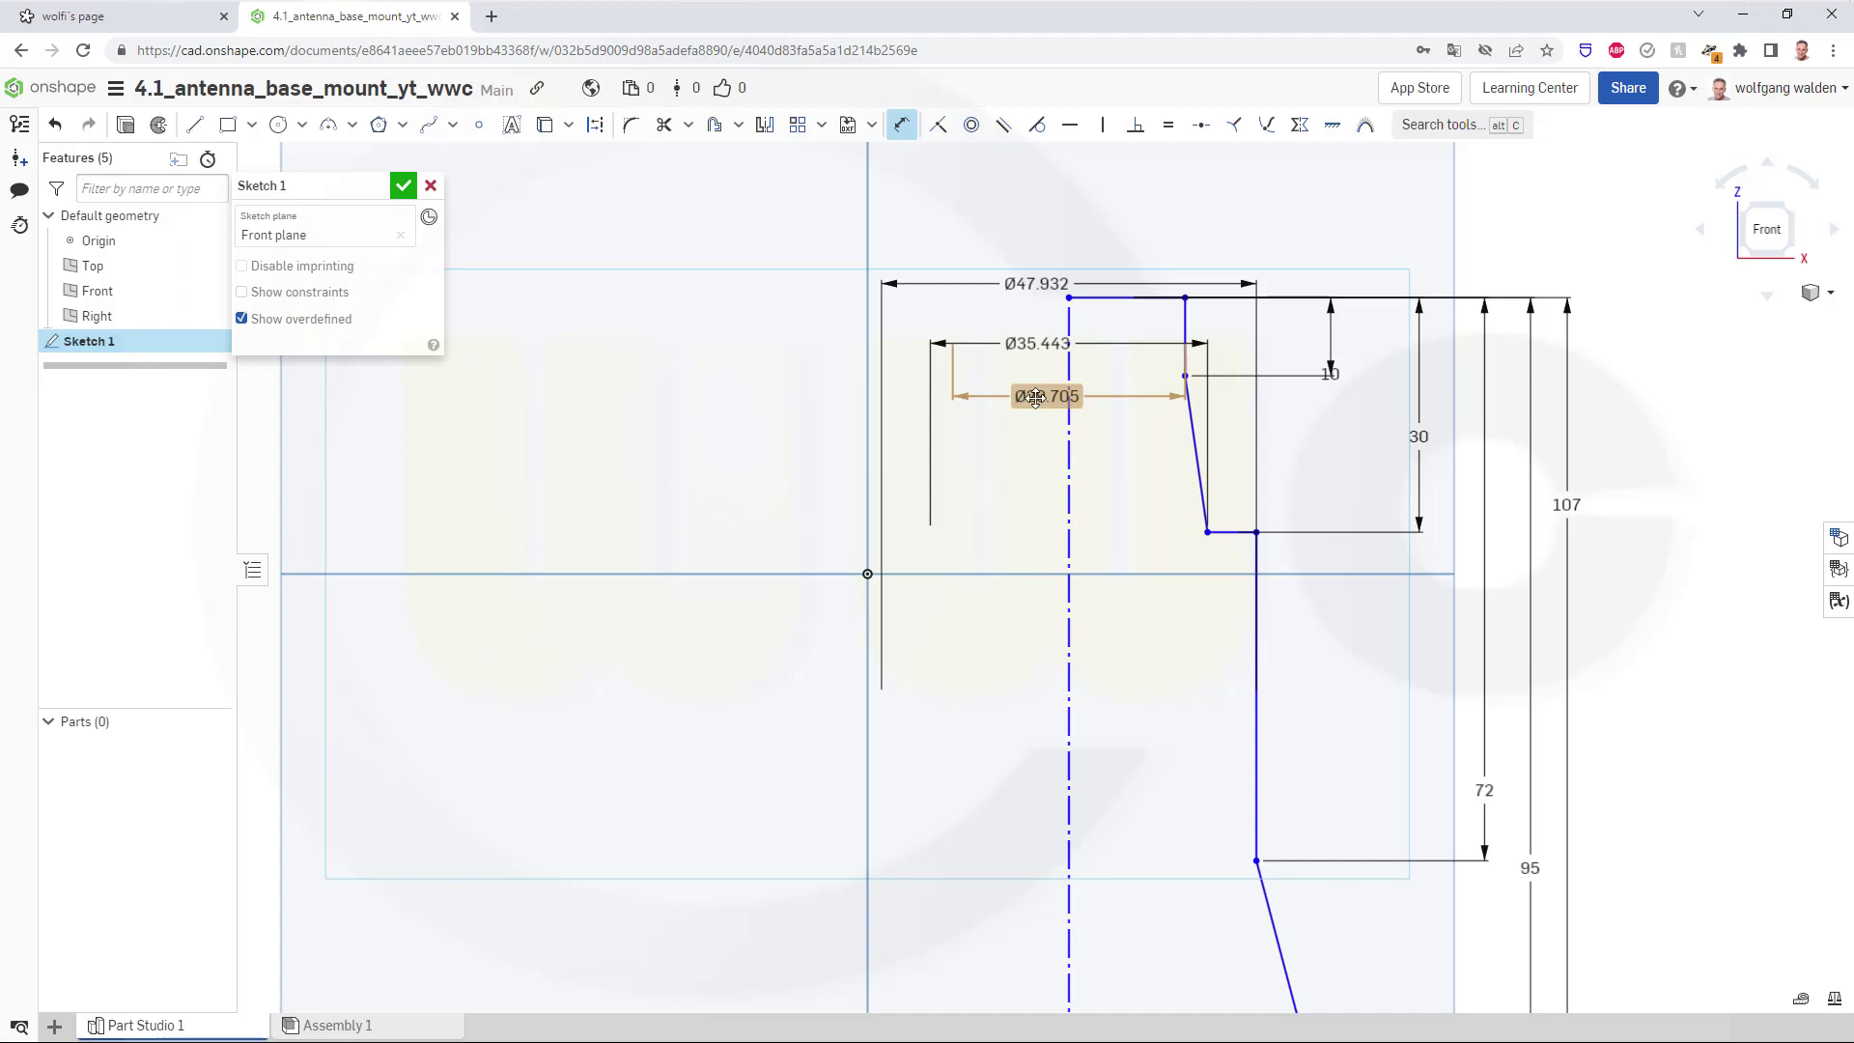
Change diameters Ø29.705, Ø35.443, Ø47.932 and Ø60.084 to 14, 24, 28 and 40 mm.
double_click(1035, 399)
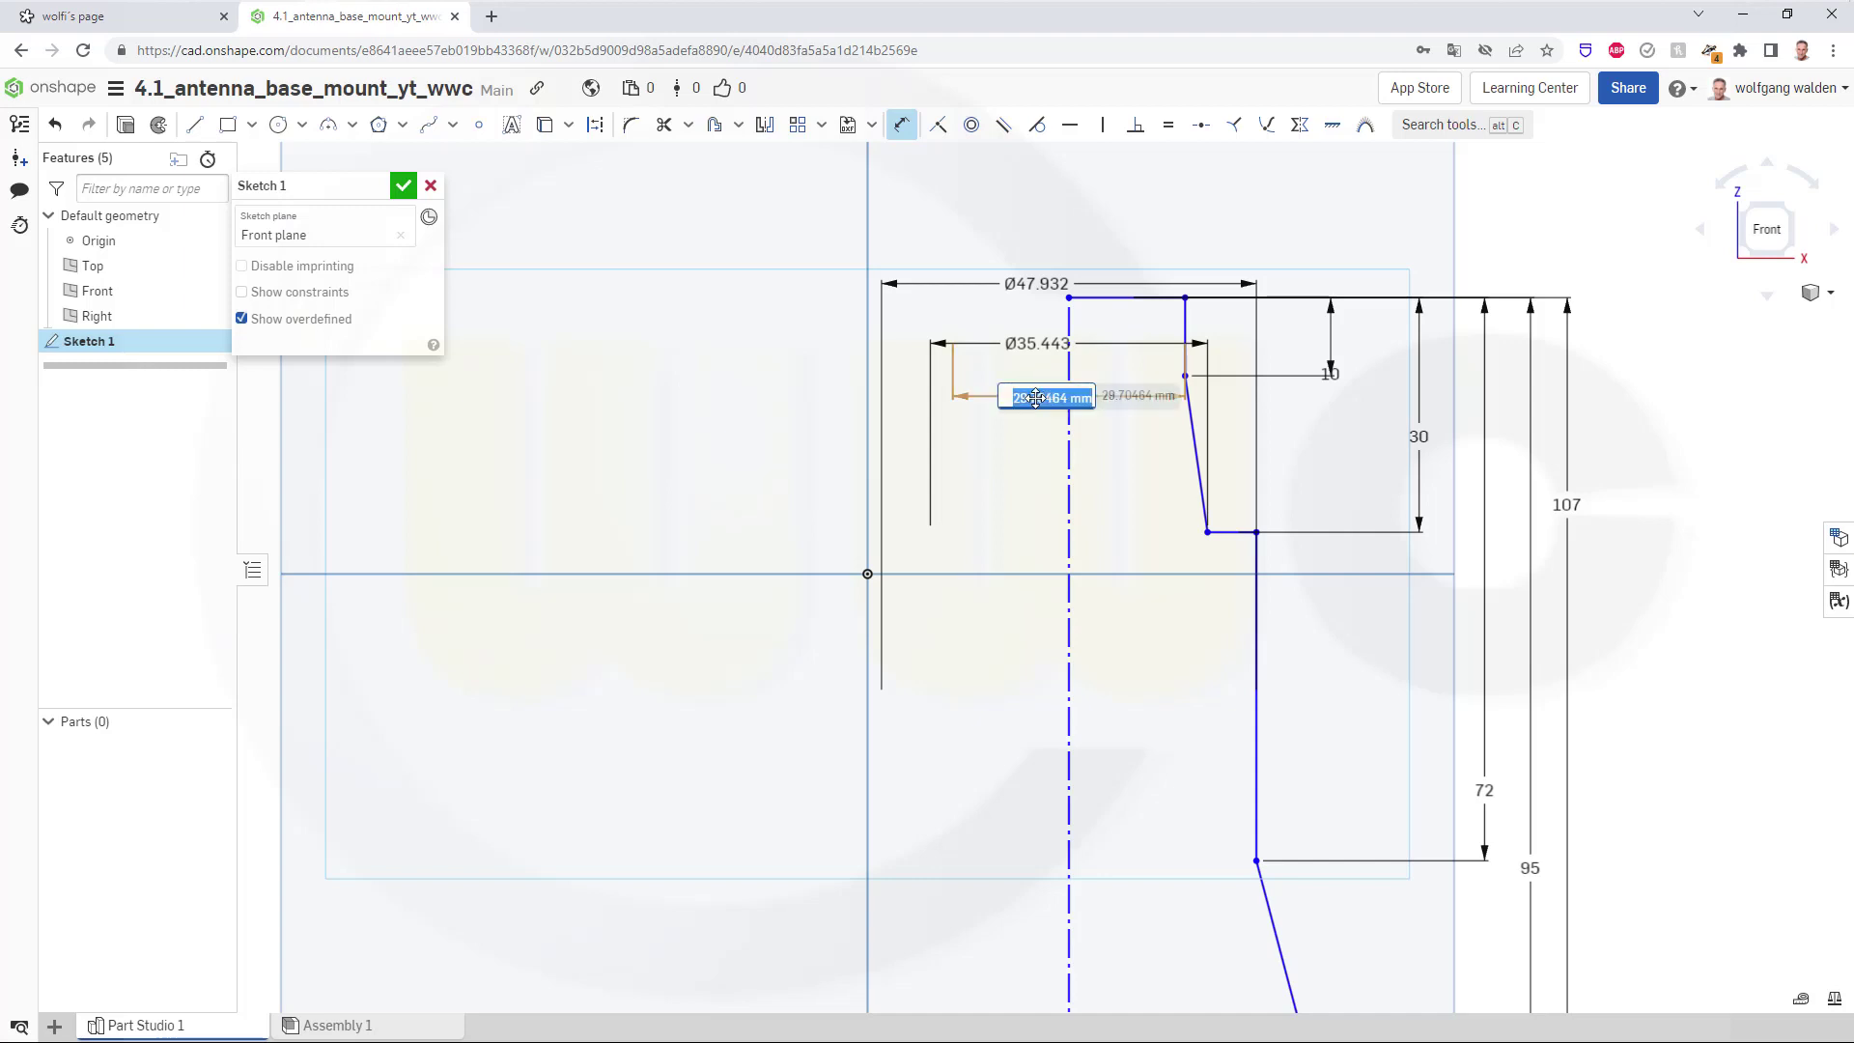
text(14)
key(Return)
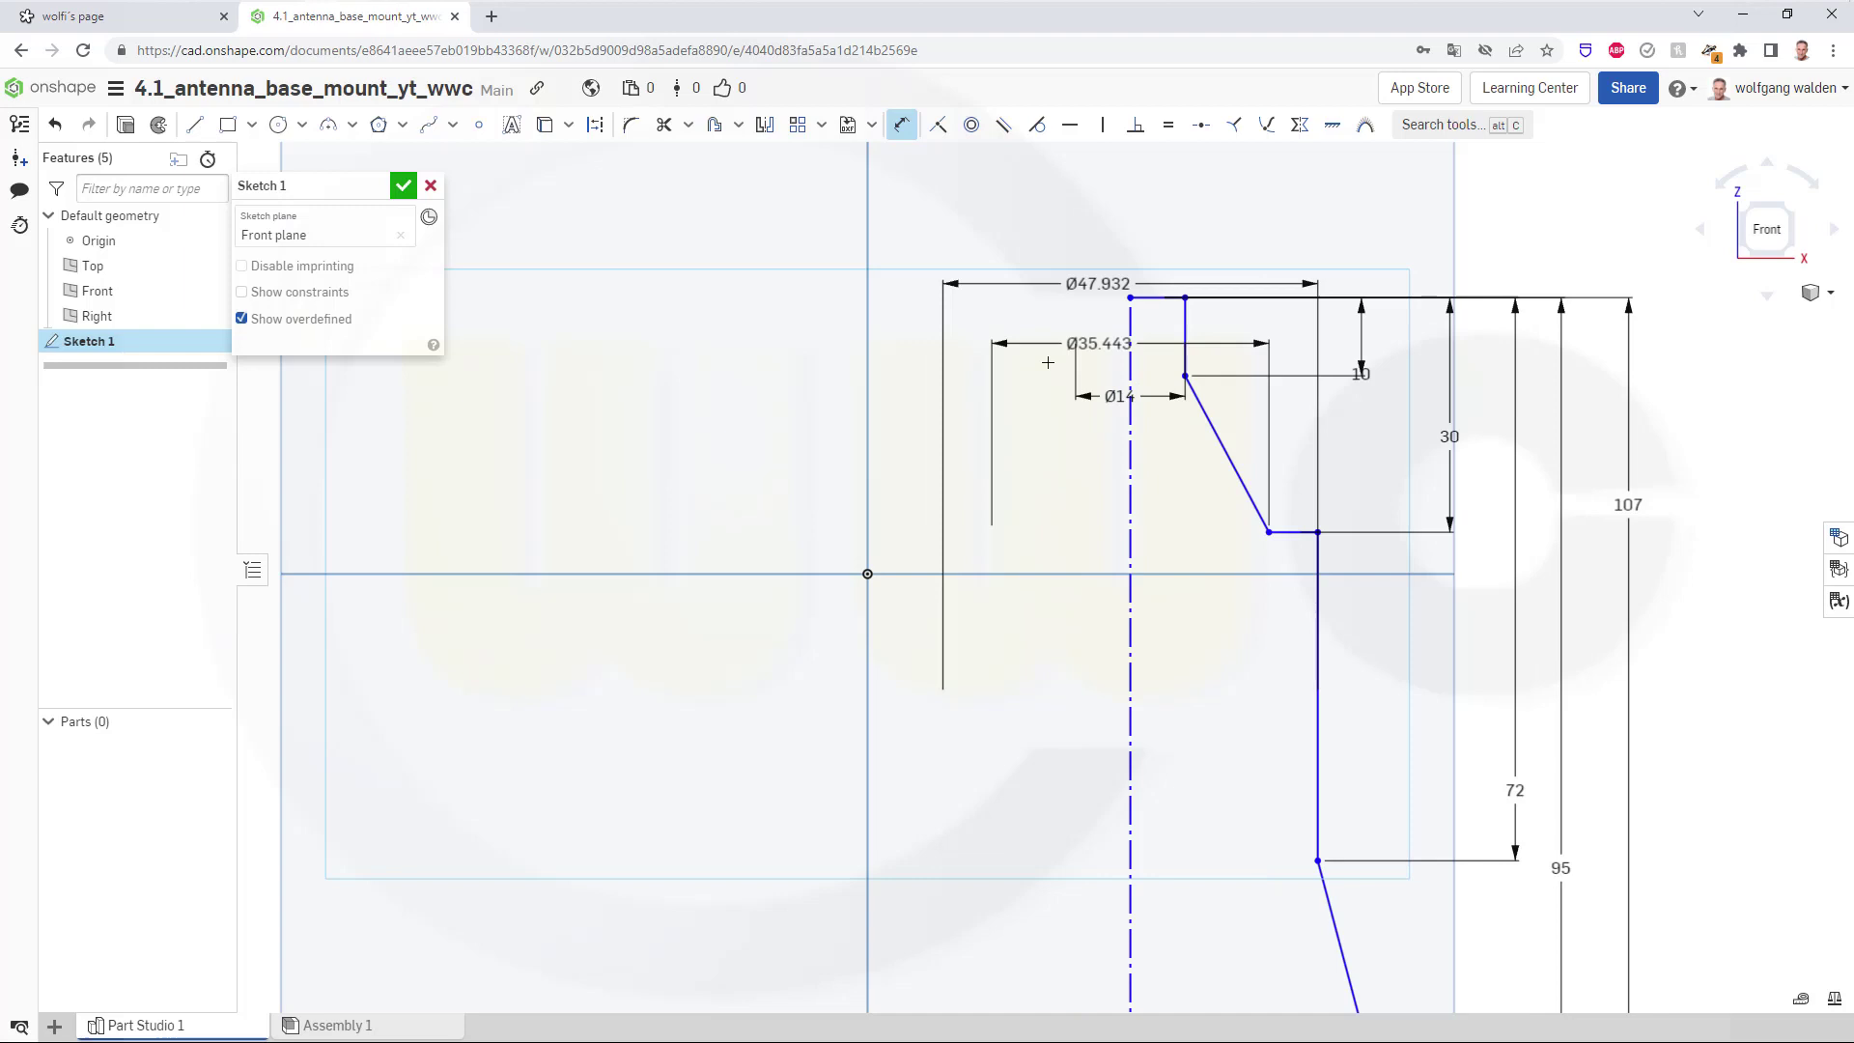
double_click(1109, 343)
text(24)
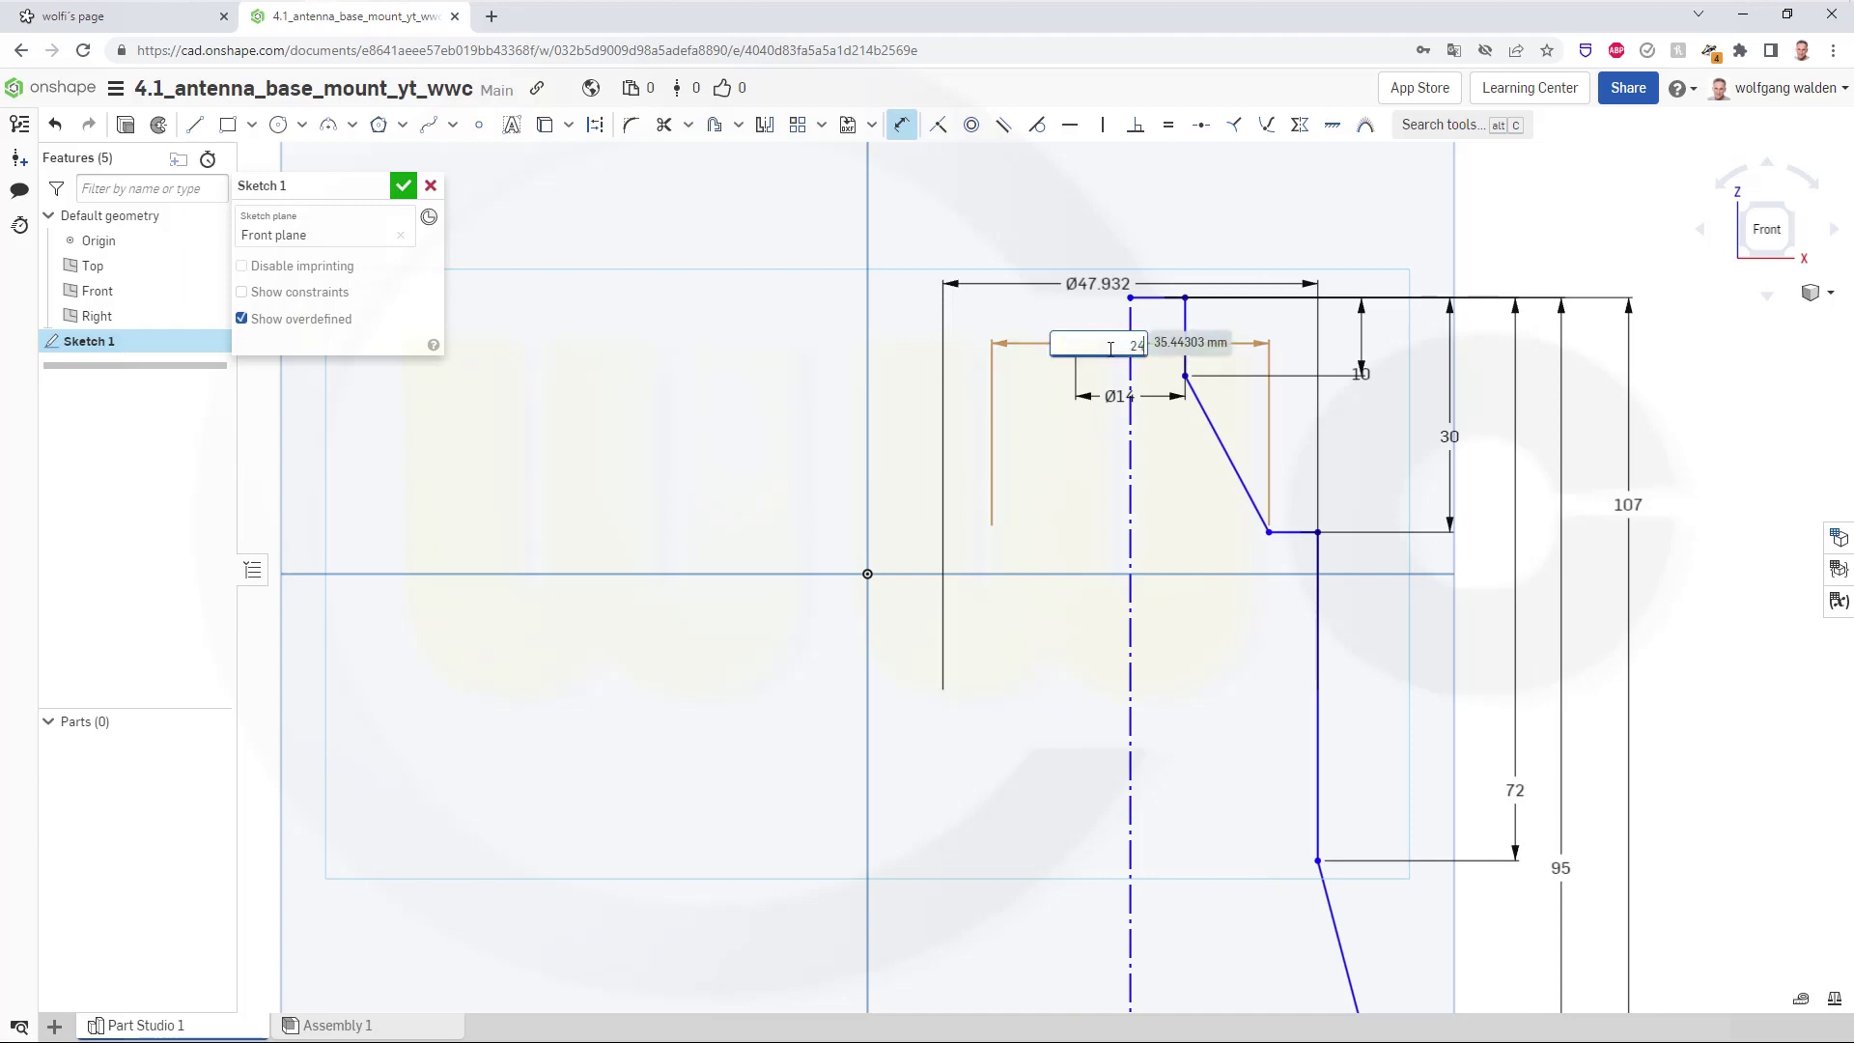
key(Return)
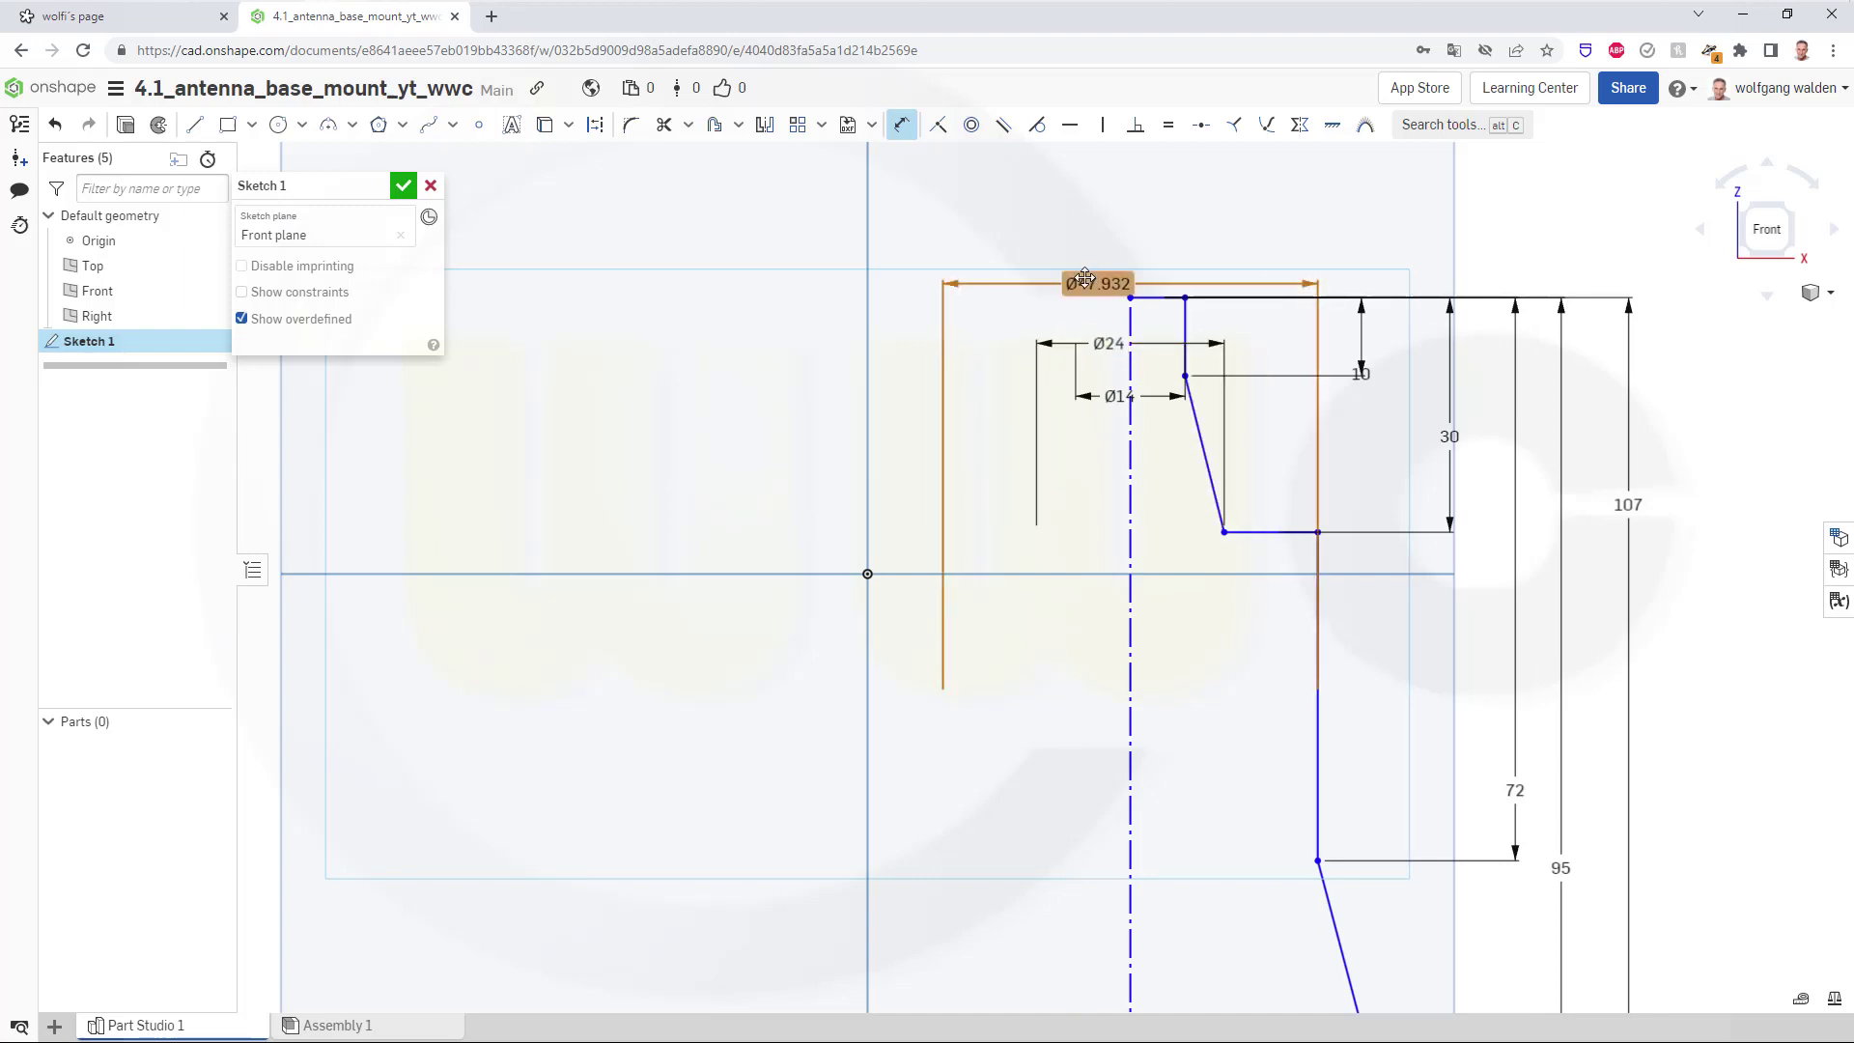
double_click(1089, 282)
text(28)
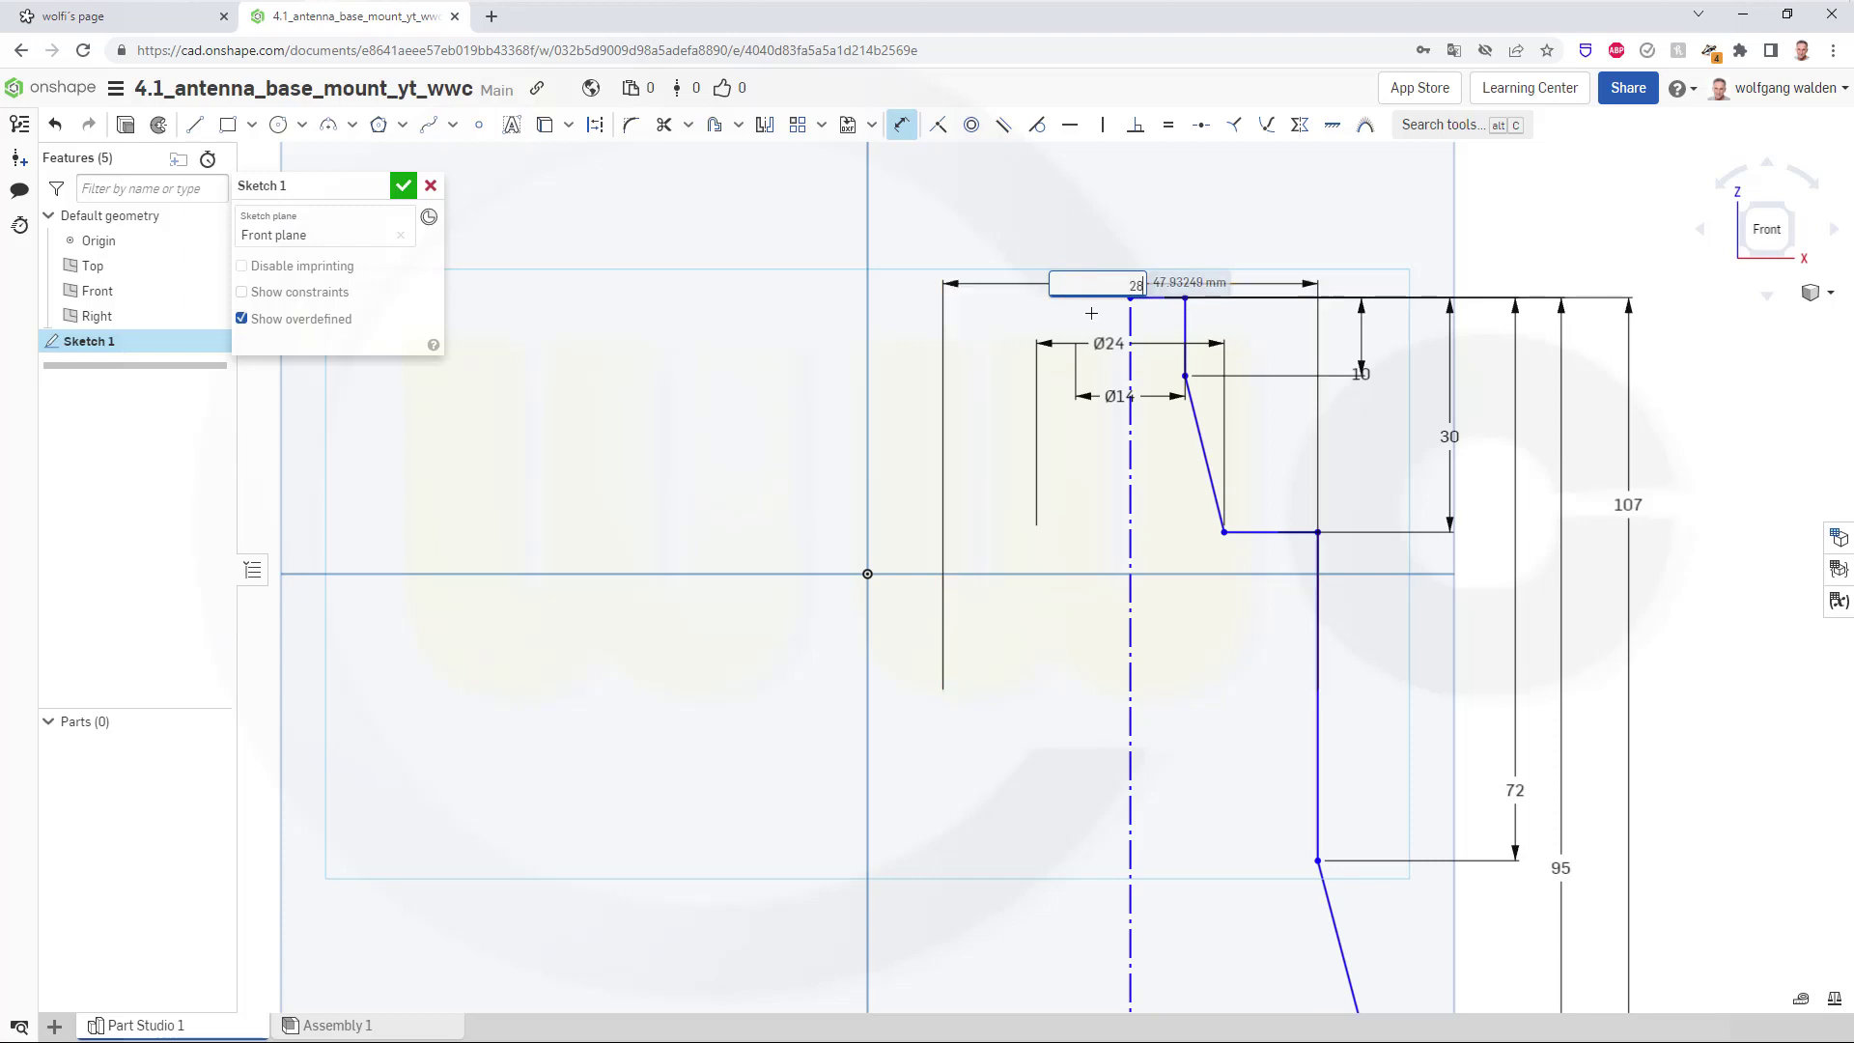
key(Return)
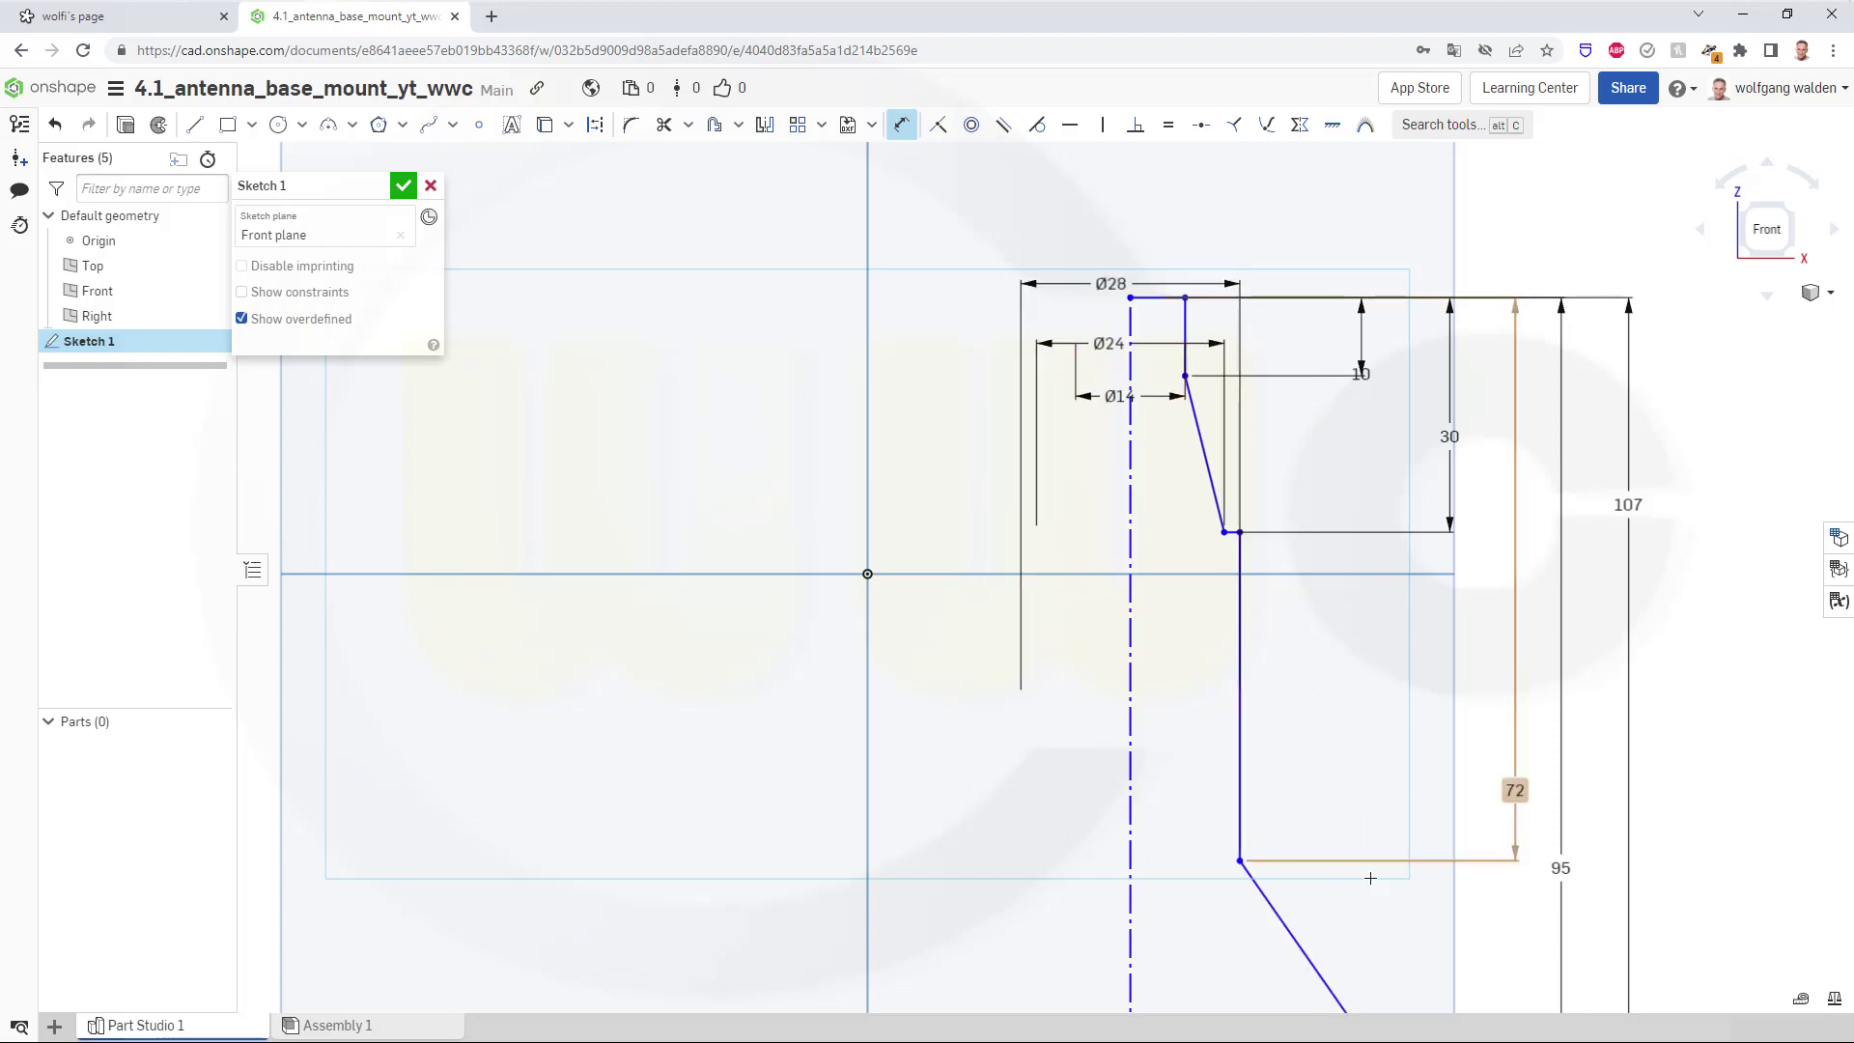
middle_drag(1383, 891, 1314, 415)
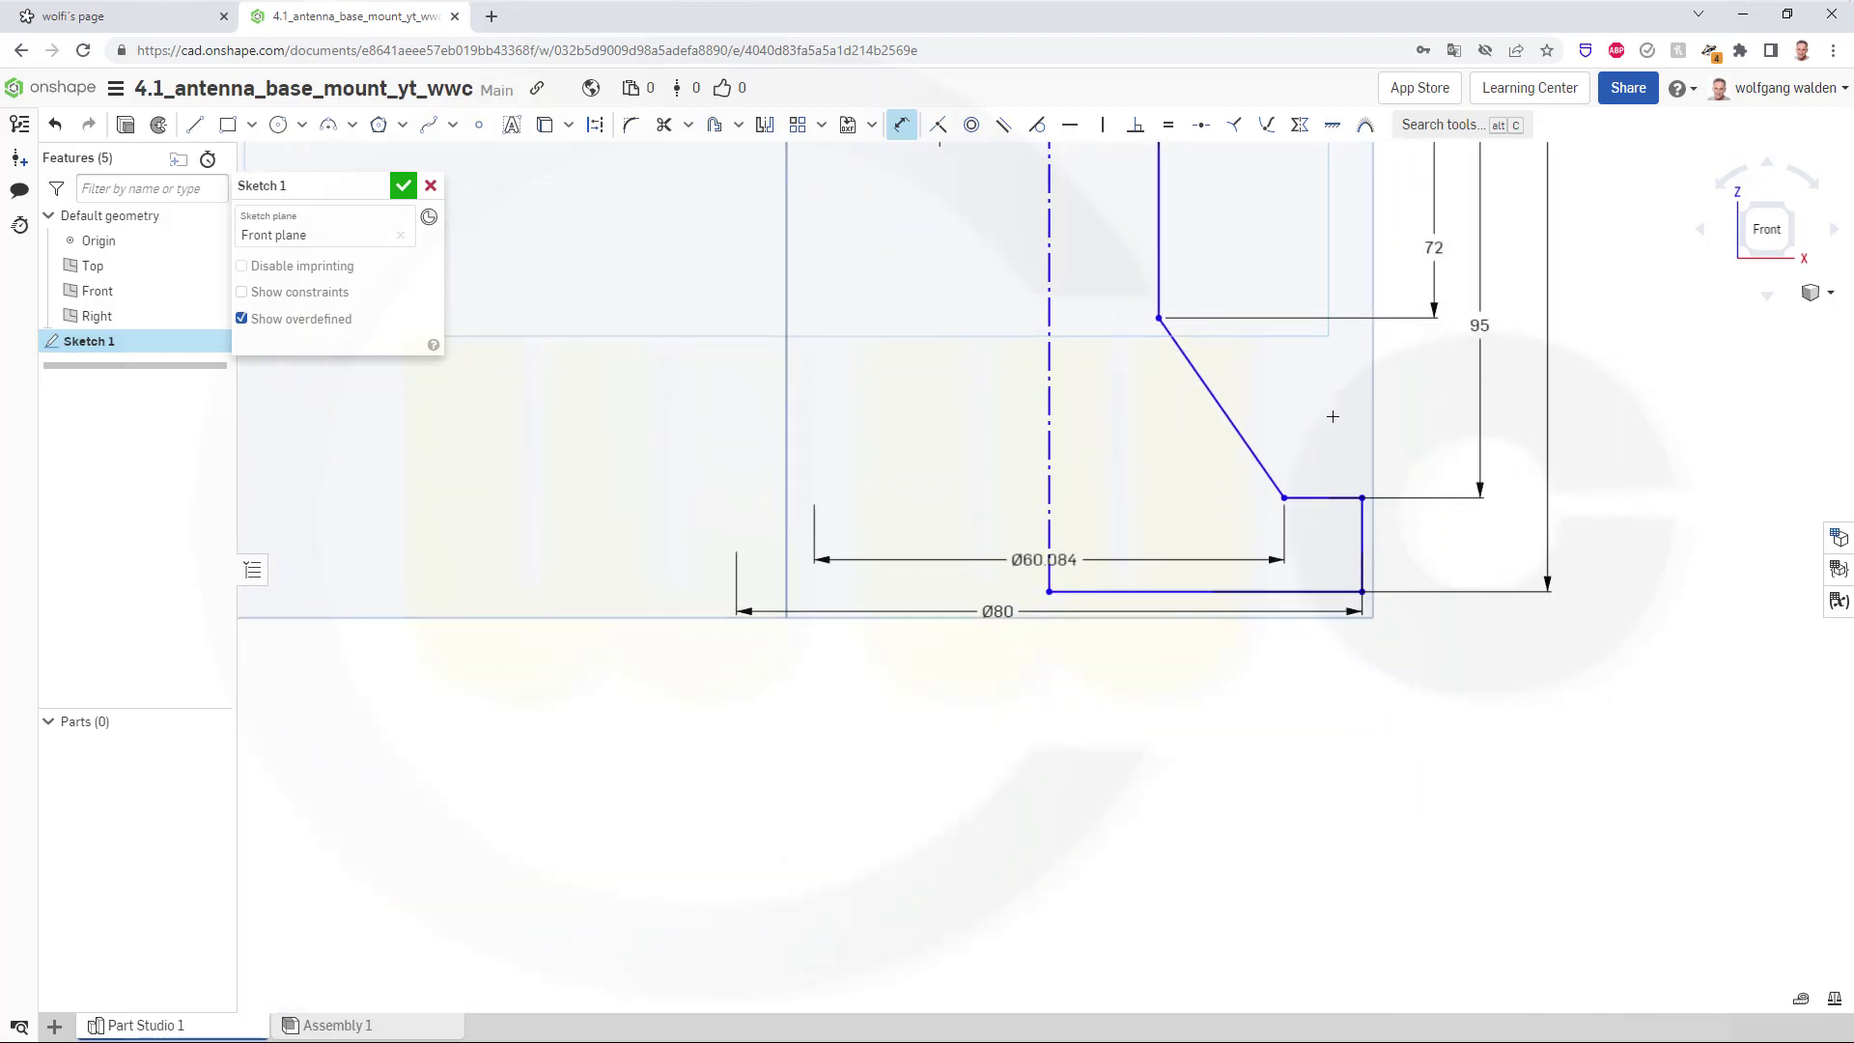
click(1065, 560)
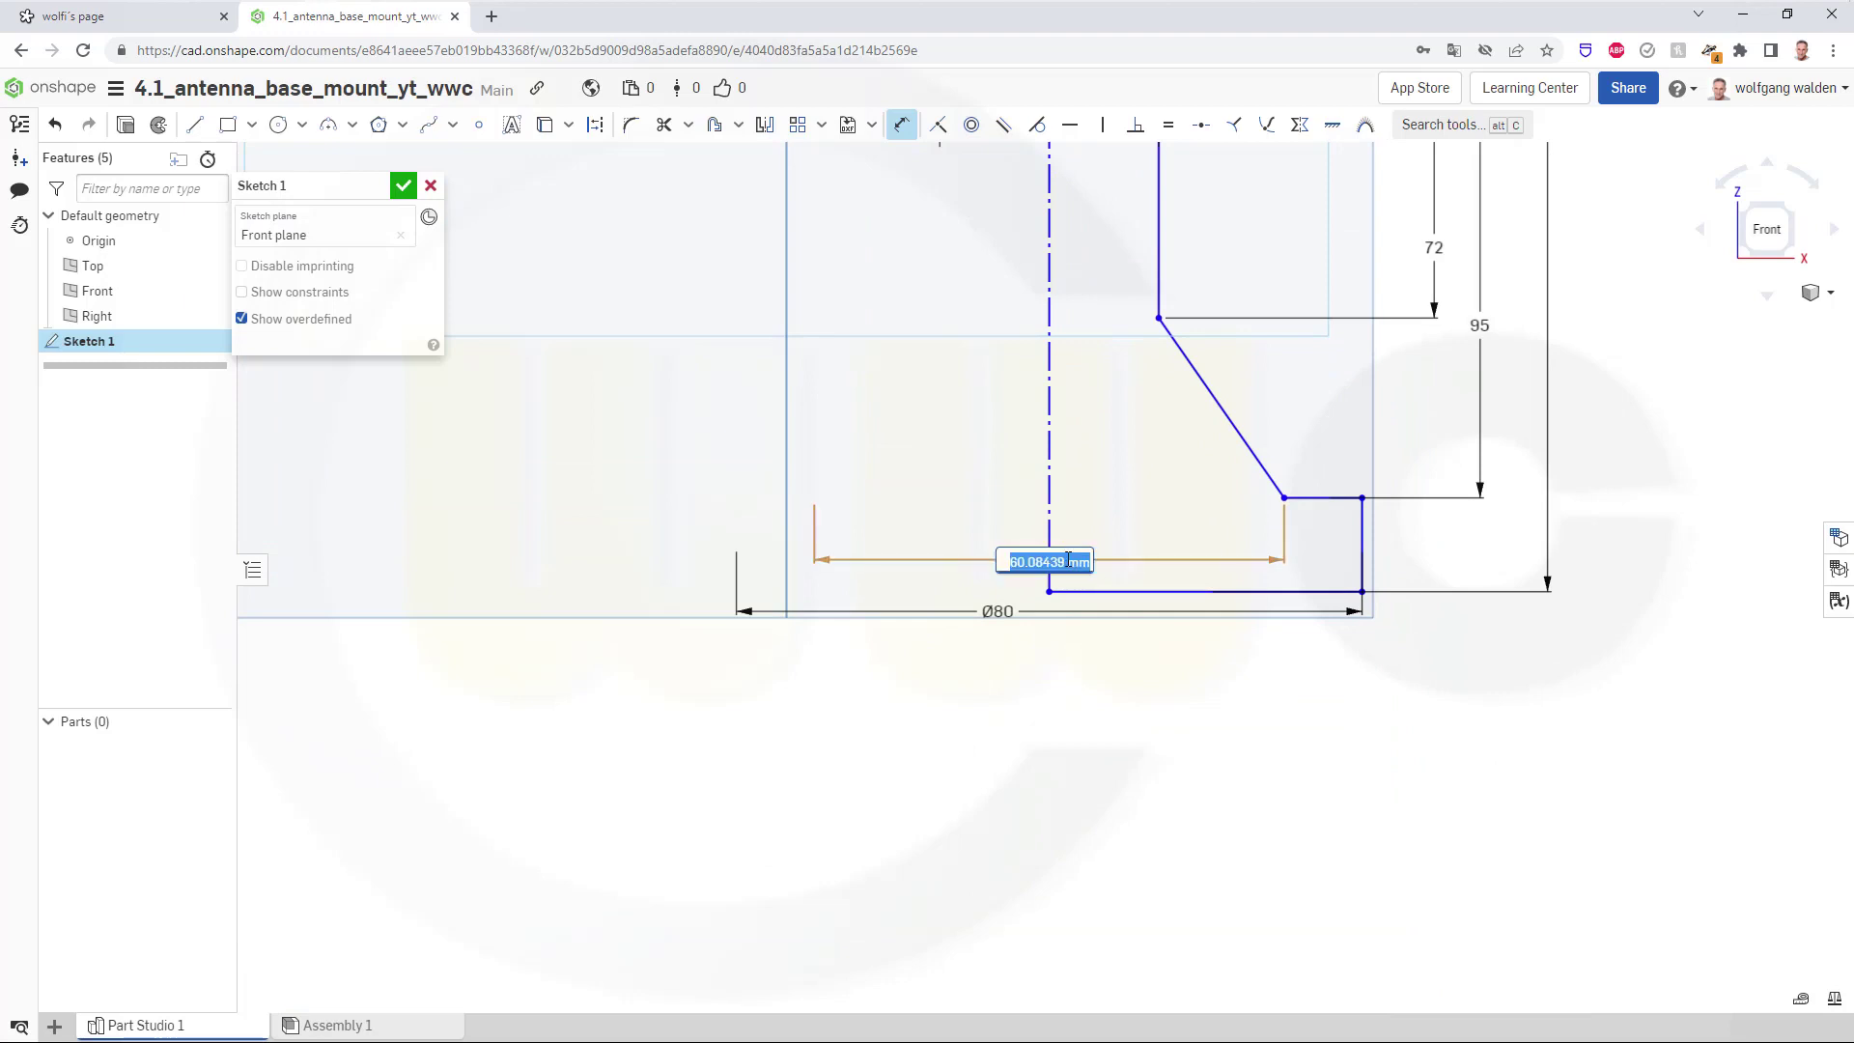
double_click(1072, 560)
text(40)
key(Return)
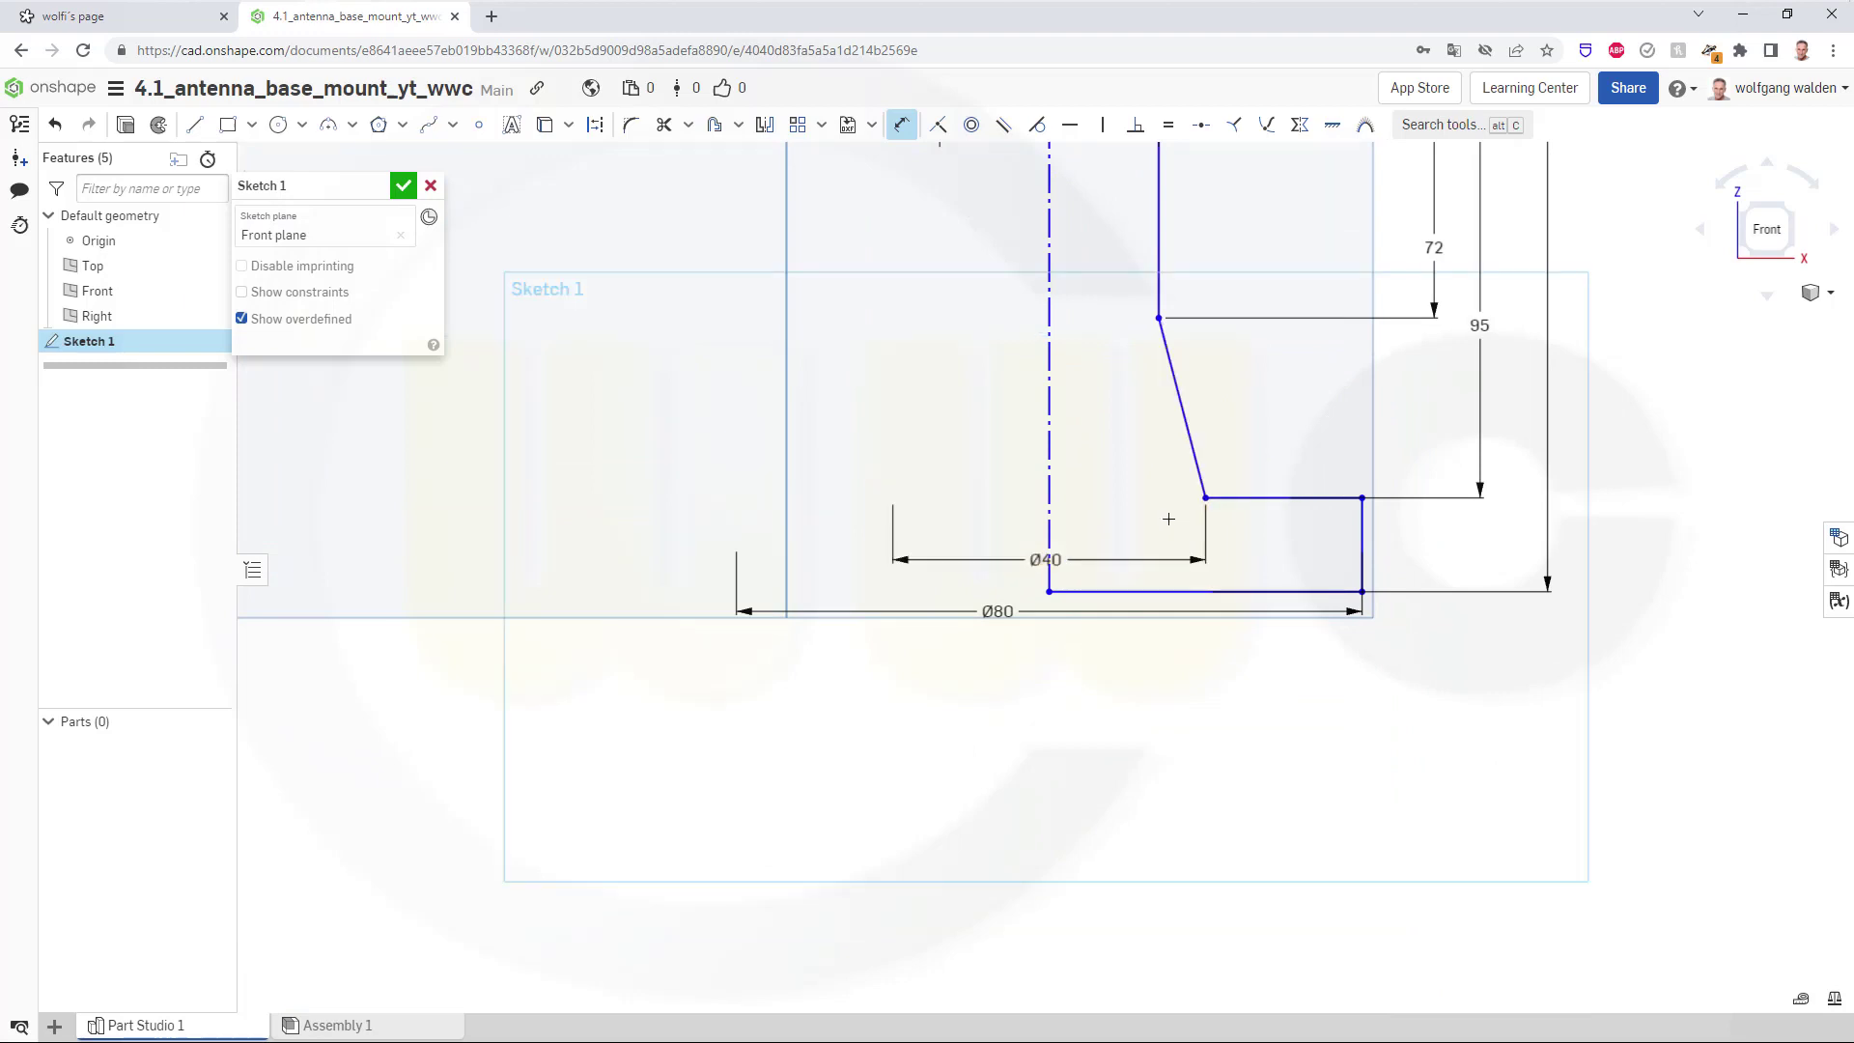
key(Escape)
Make the centreline's bottom endpoint coincident with the sketch origin.
click(940, 124)
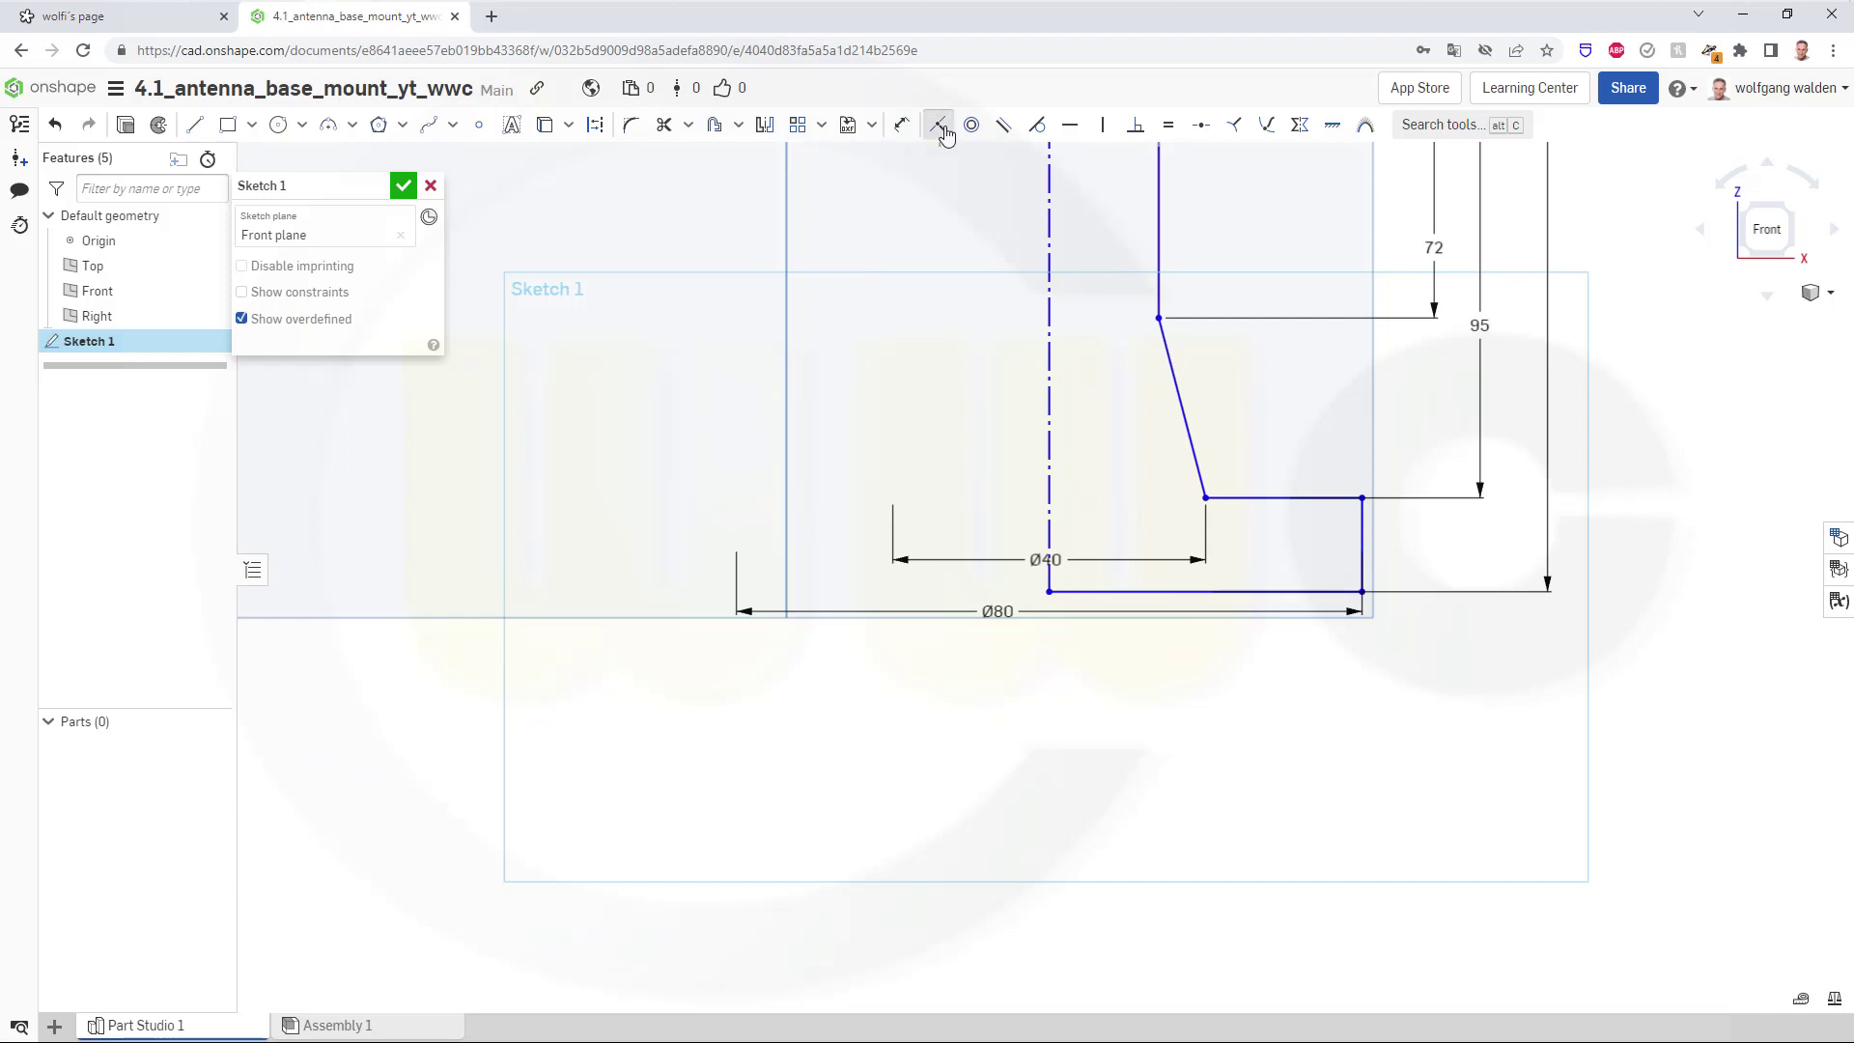
click(1049, 591)
scroll(934, 392, up, 1)
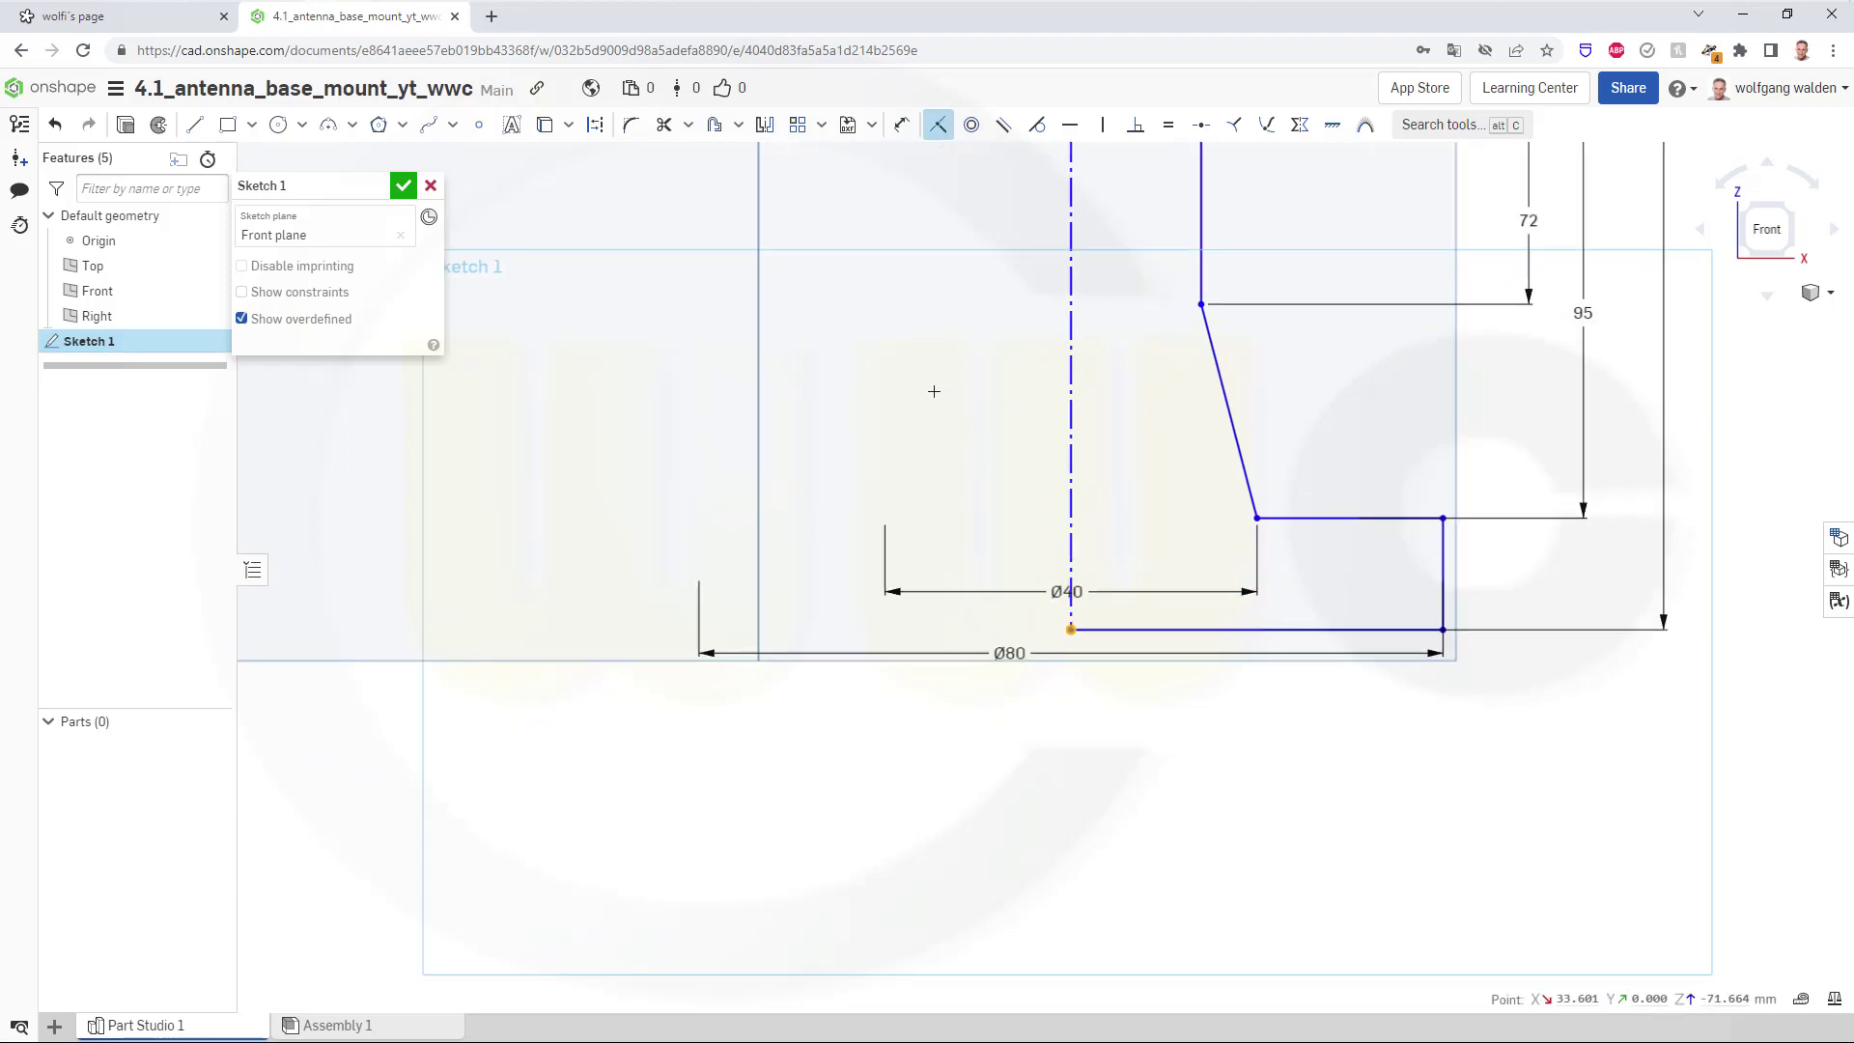
scroll(932, 398, down, 3)
scroll(911, 316, down, 1)
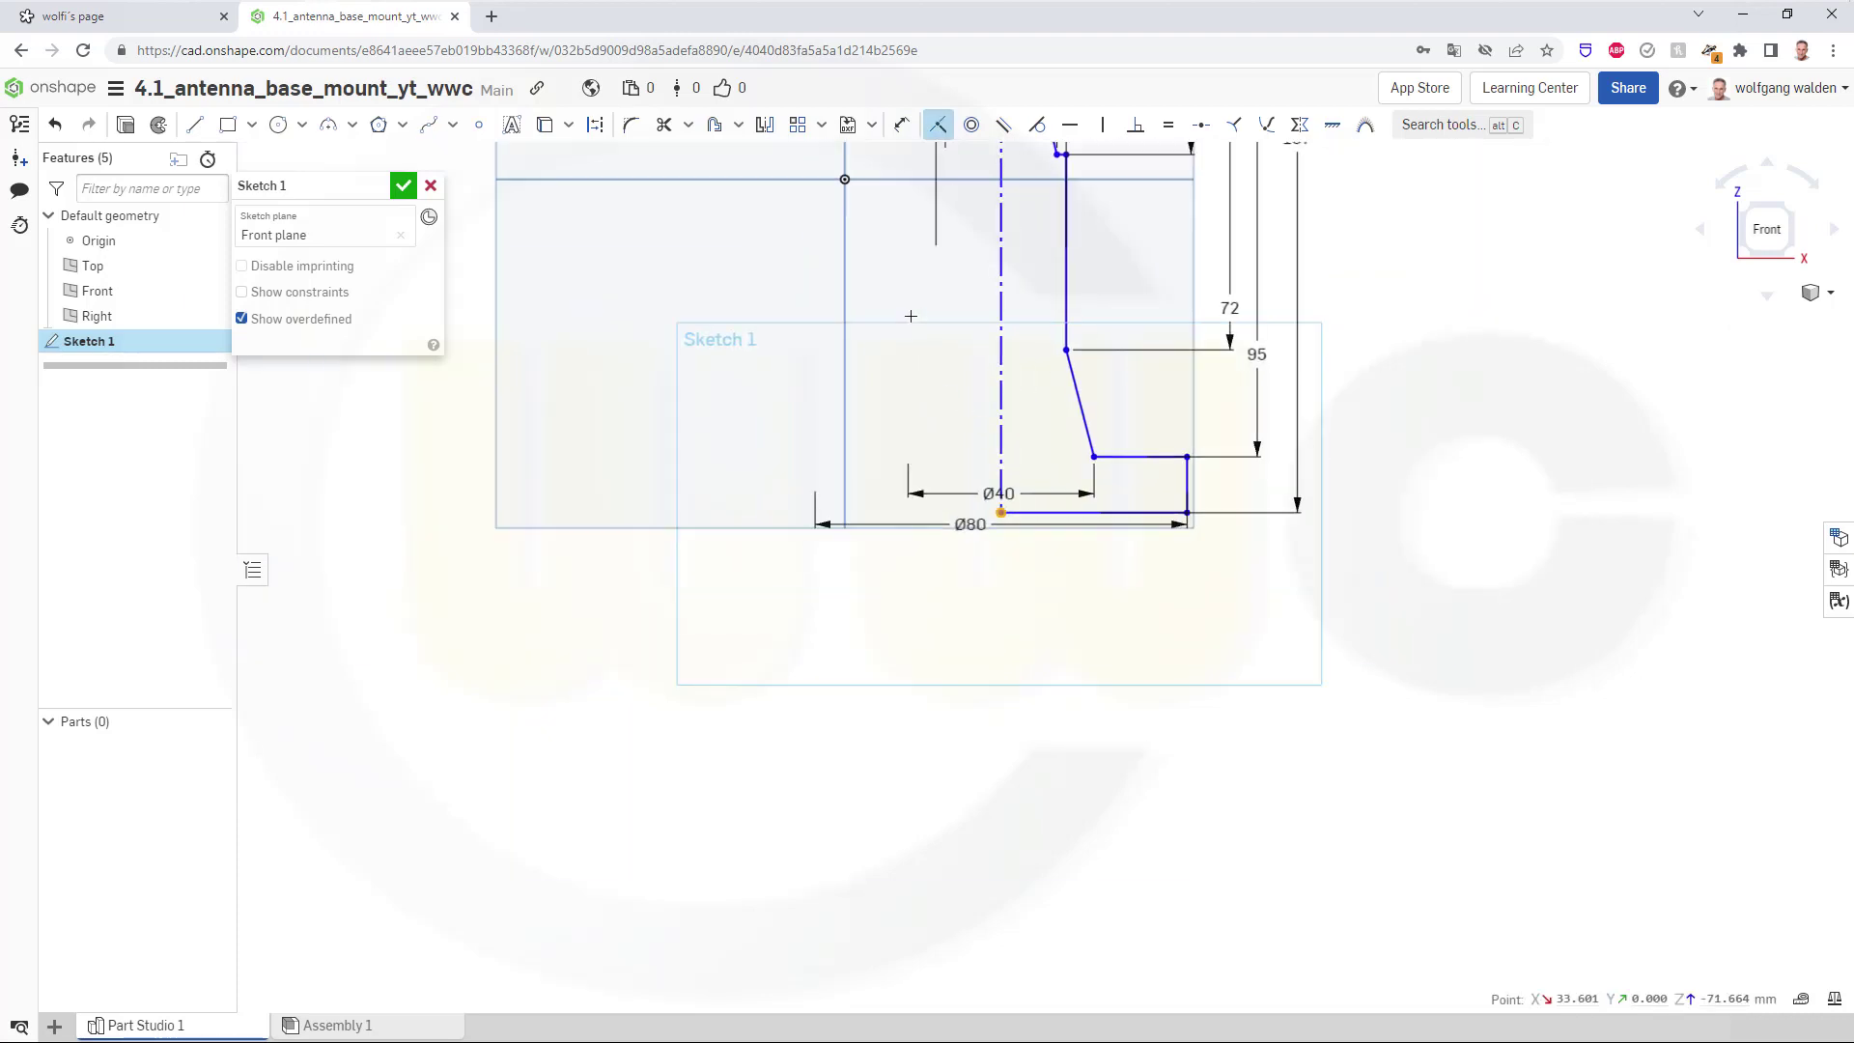
click(847, 179)
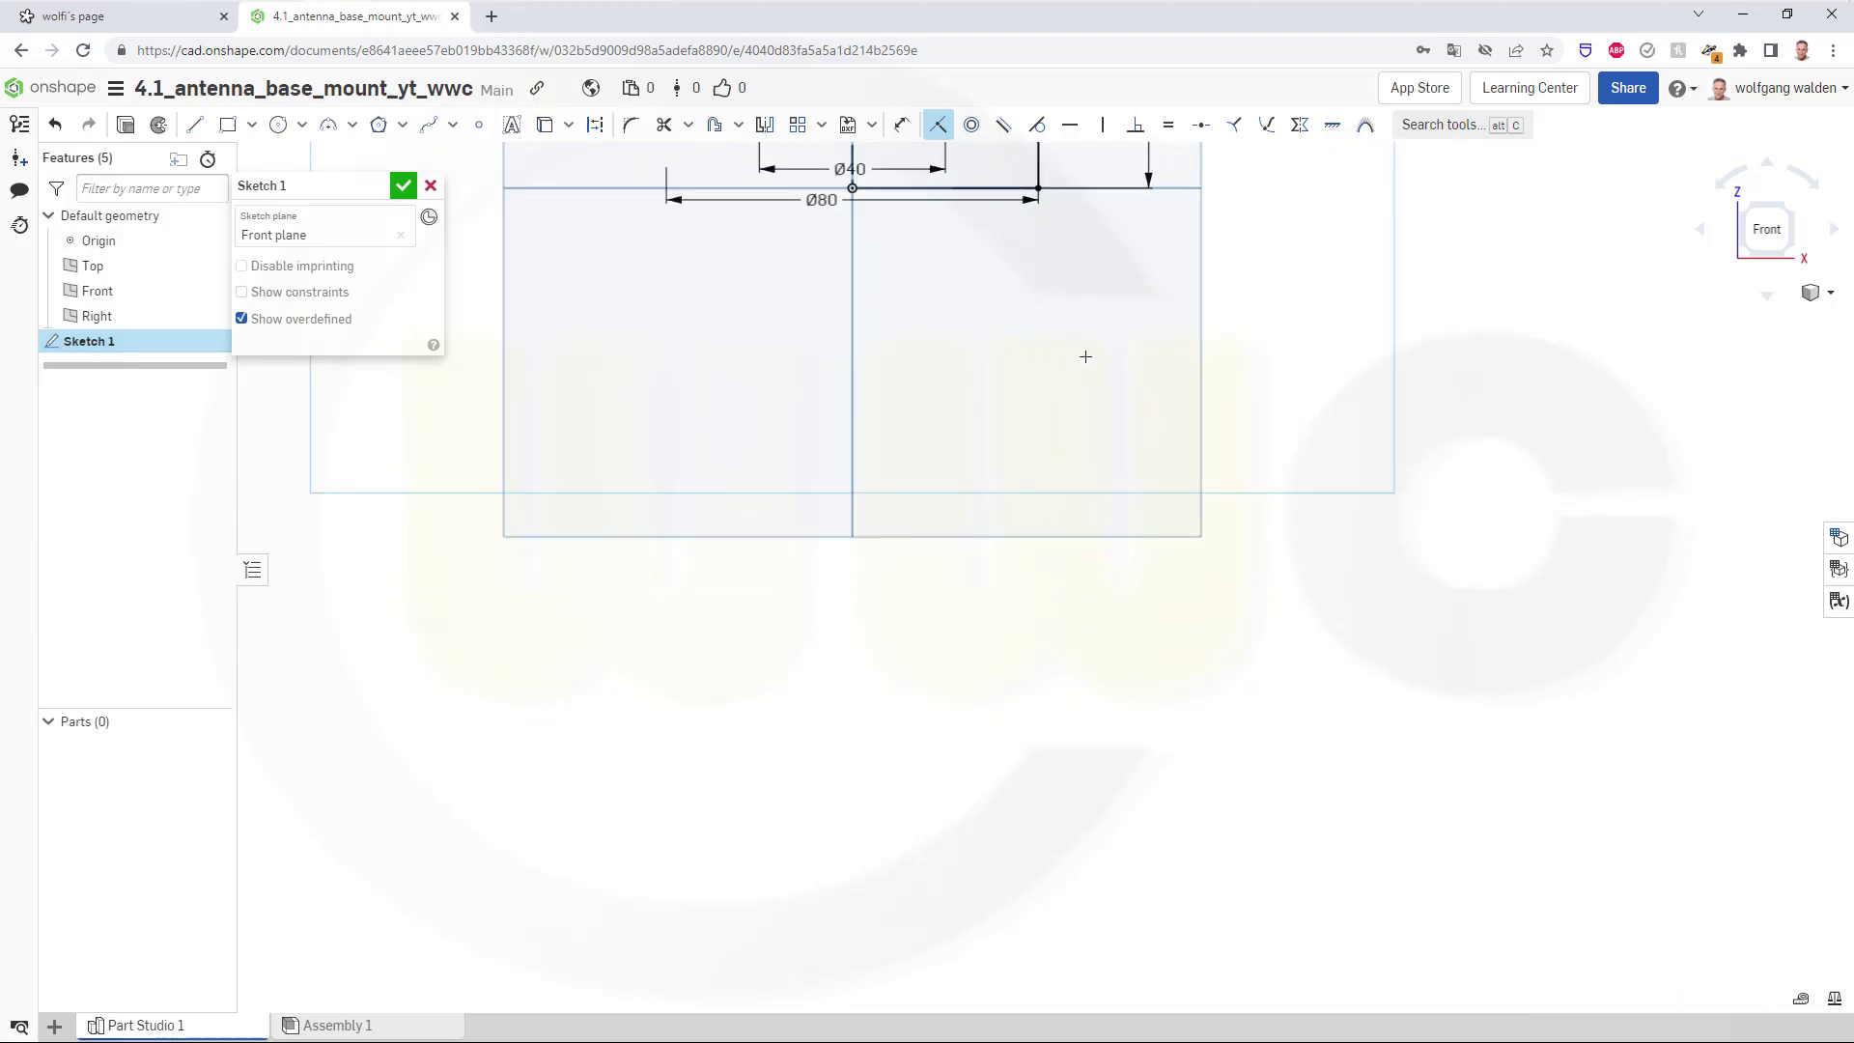
scroll(1086, 357, down, 2)
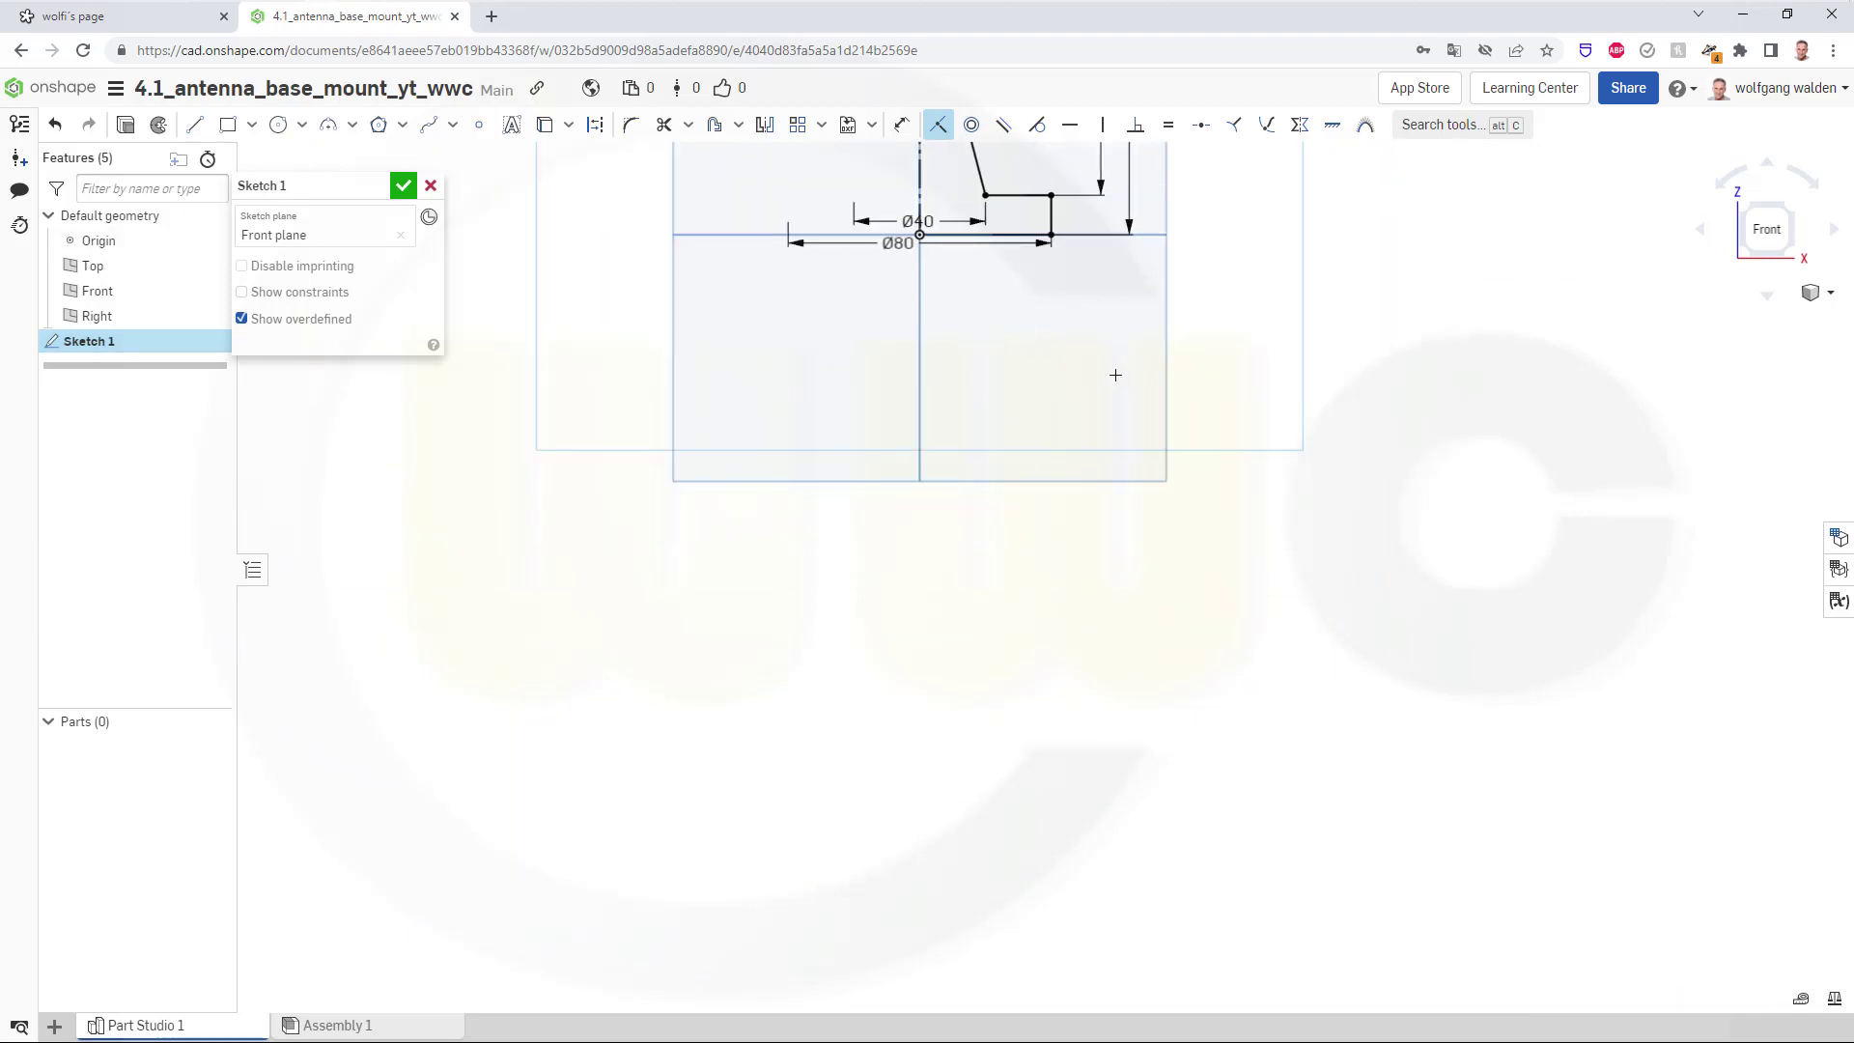
middle_drag(1018, 351, 1073, 803)
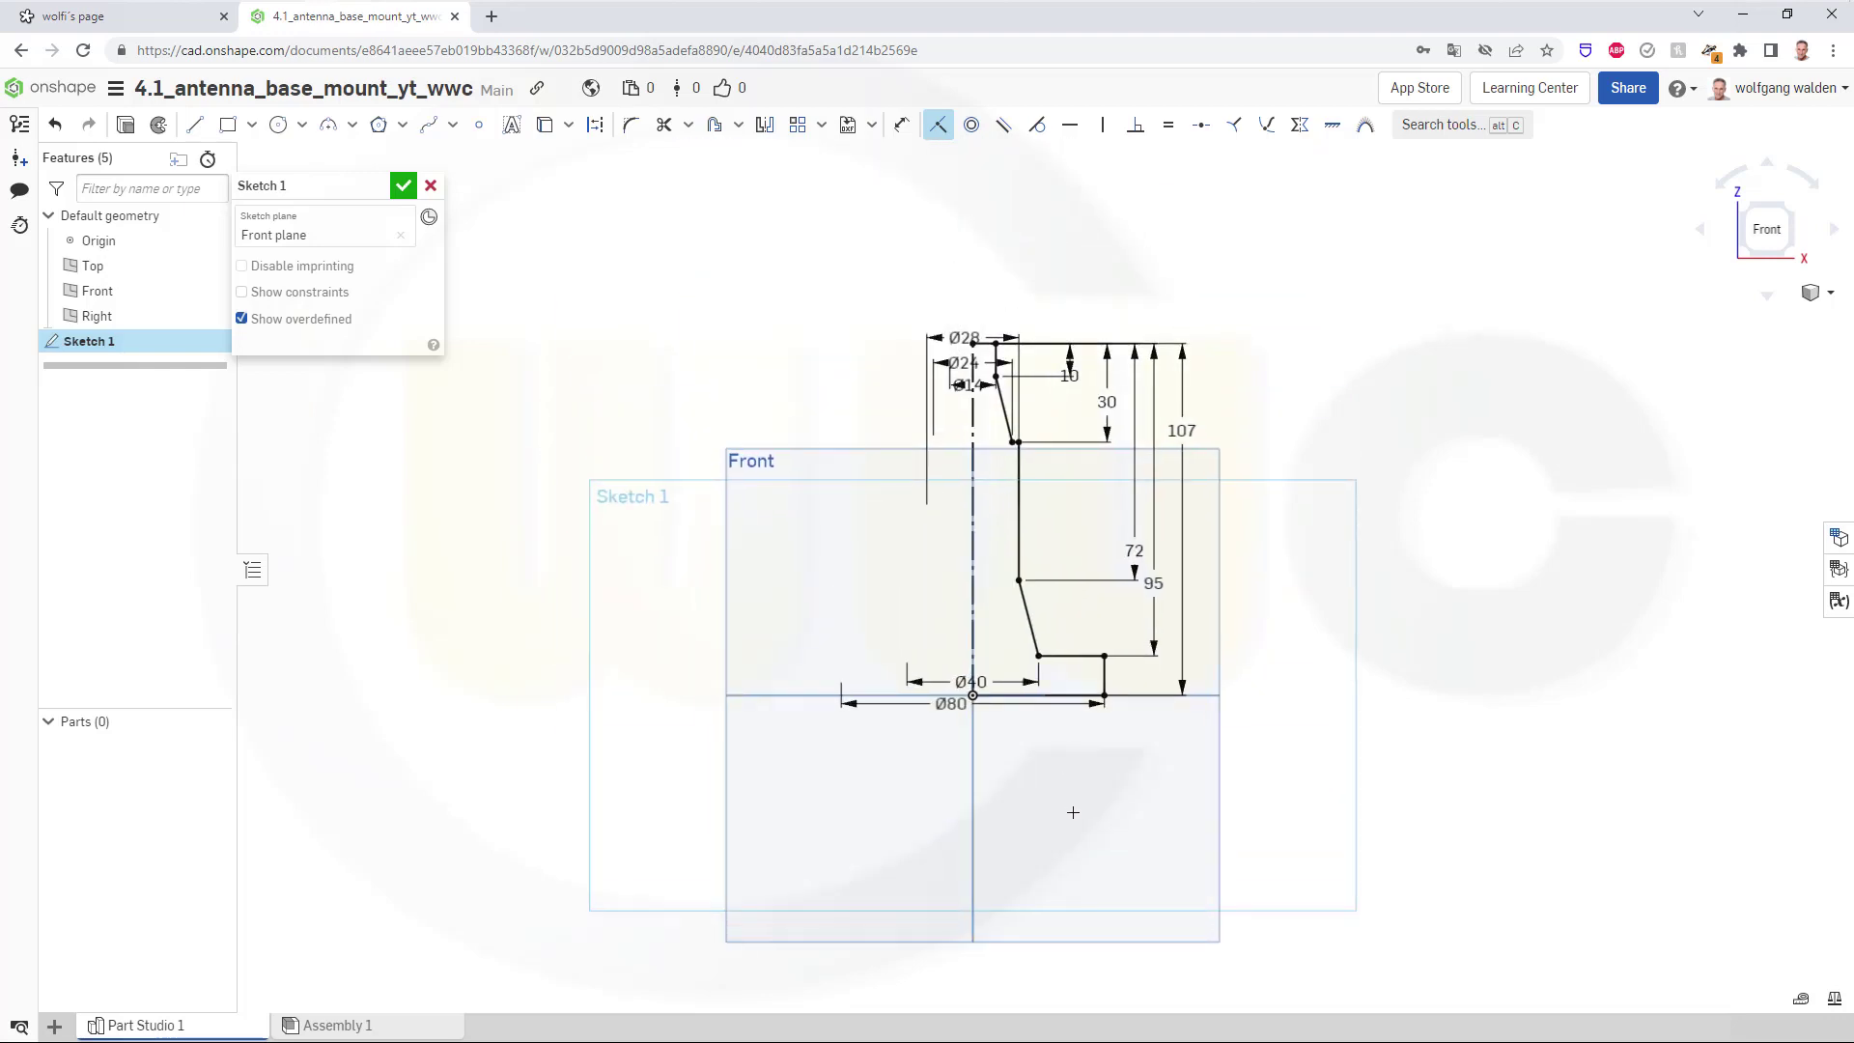
scroll(1072, 804, up, 2)
scroll(1070, 772, up, 1)
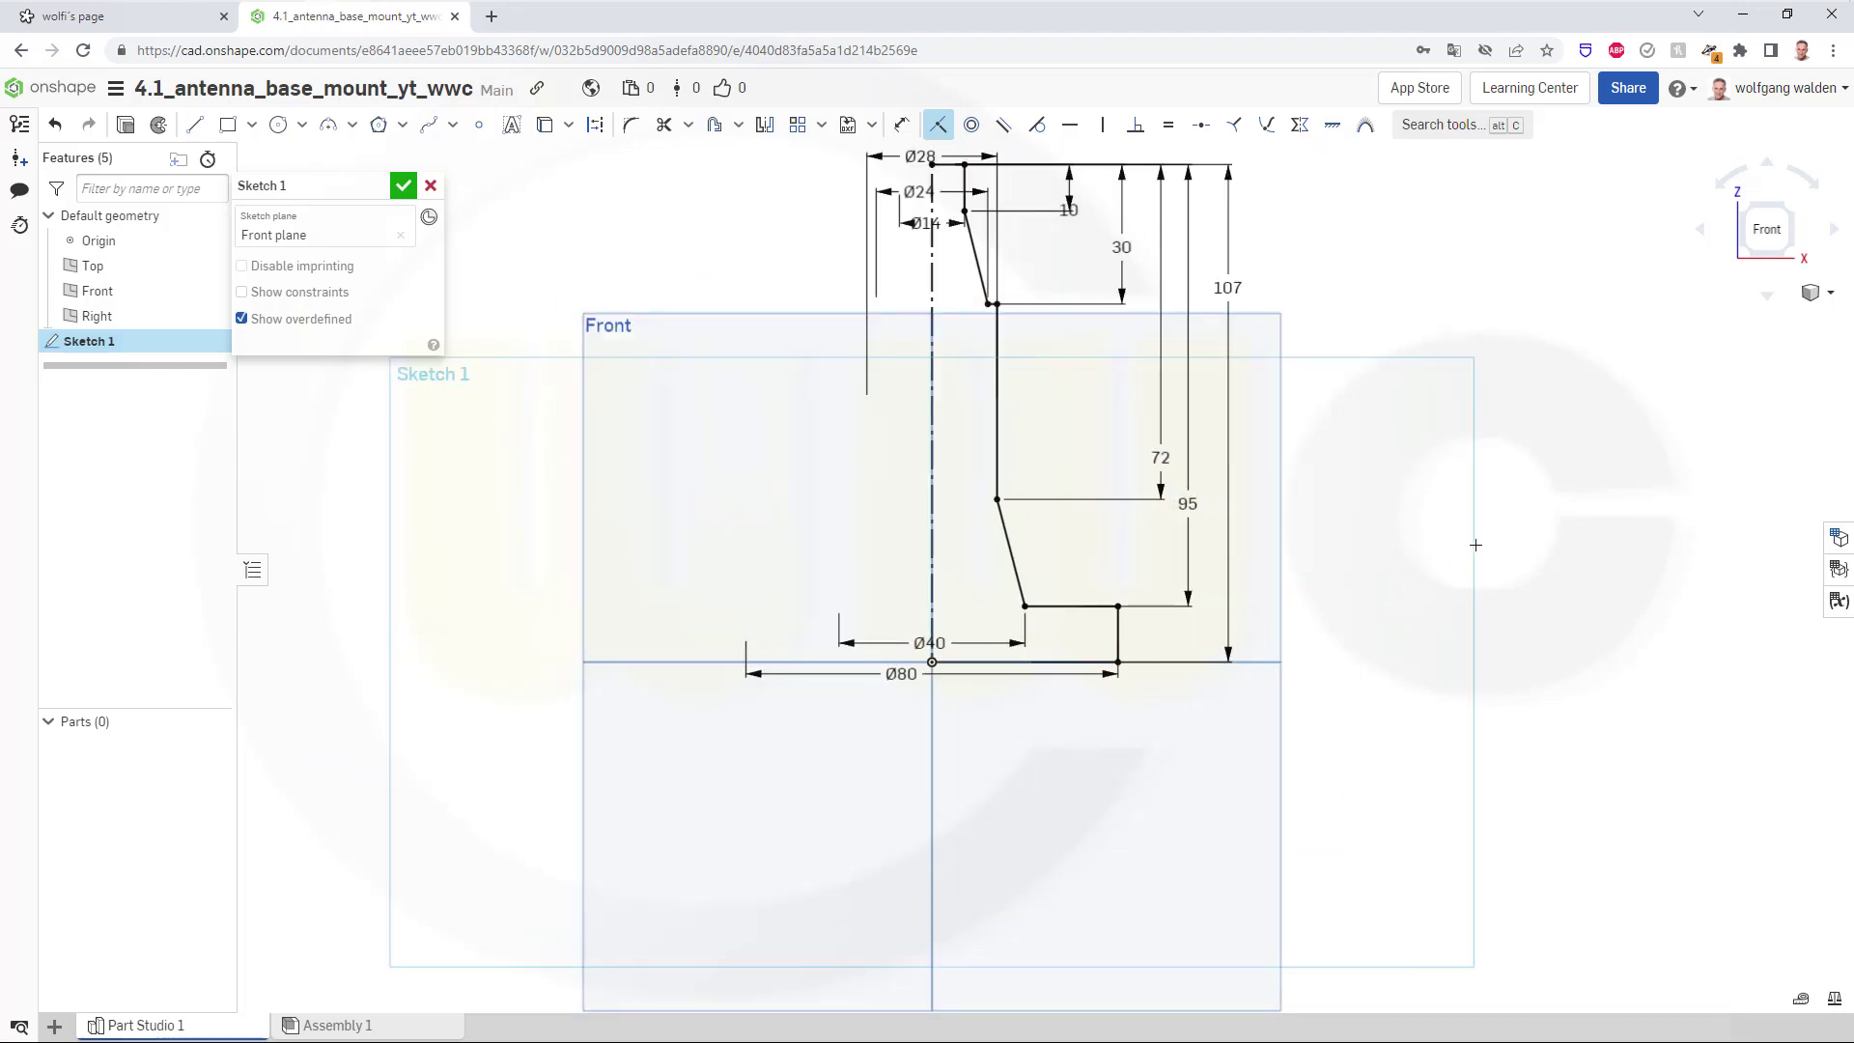
Accept Sketch 1 and start Revolve 1.
click(403, 184)
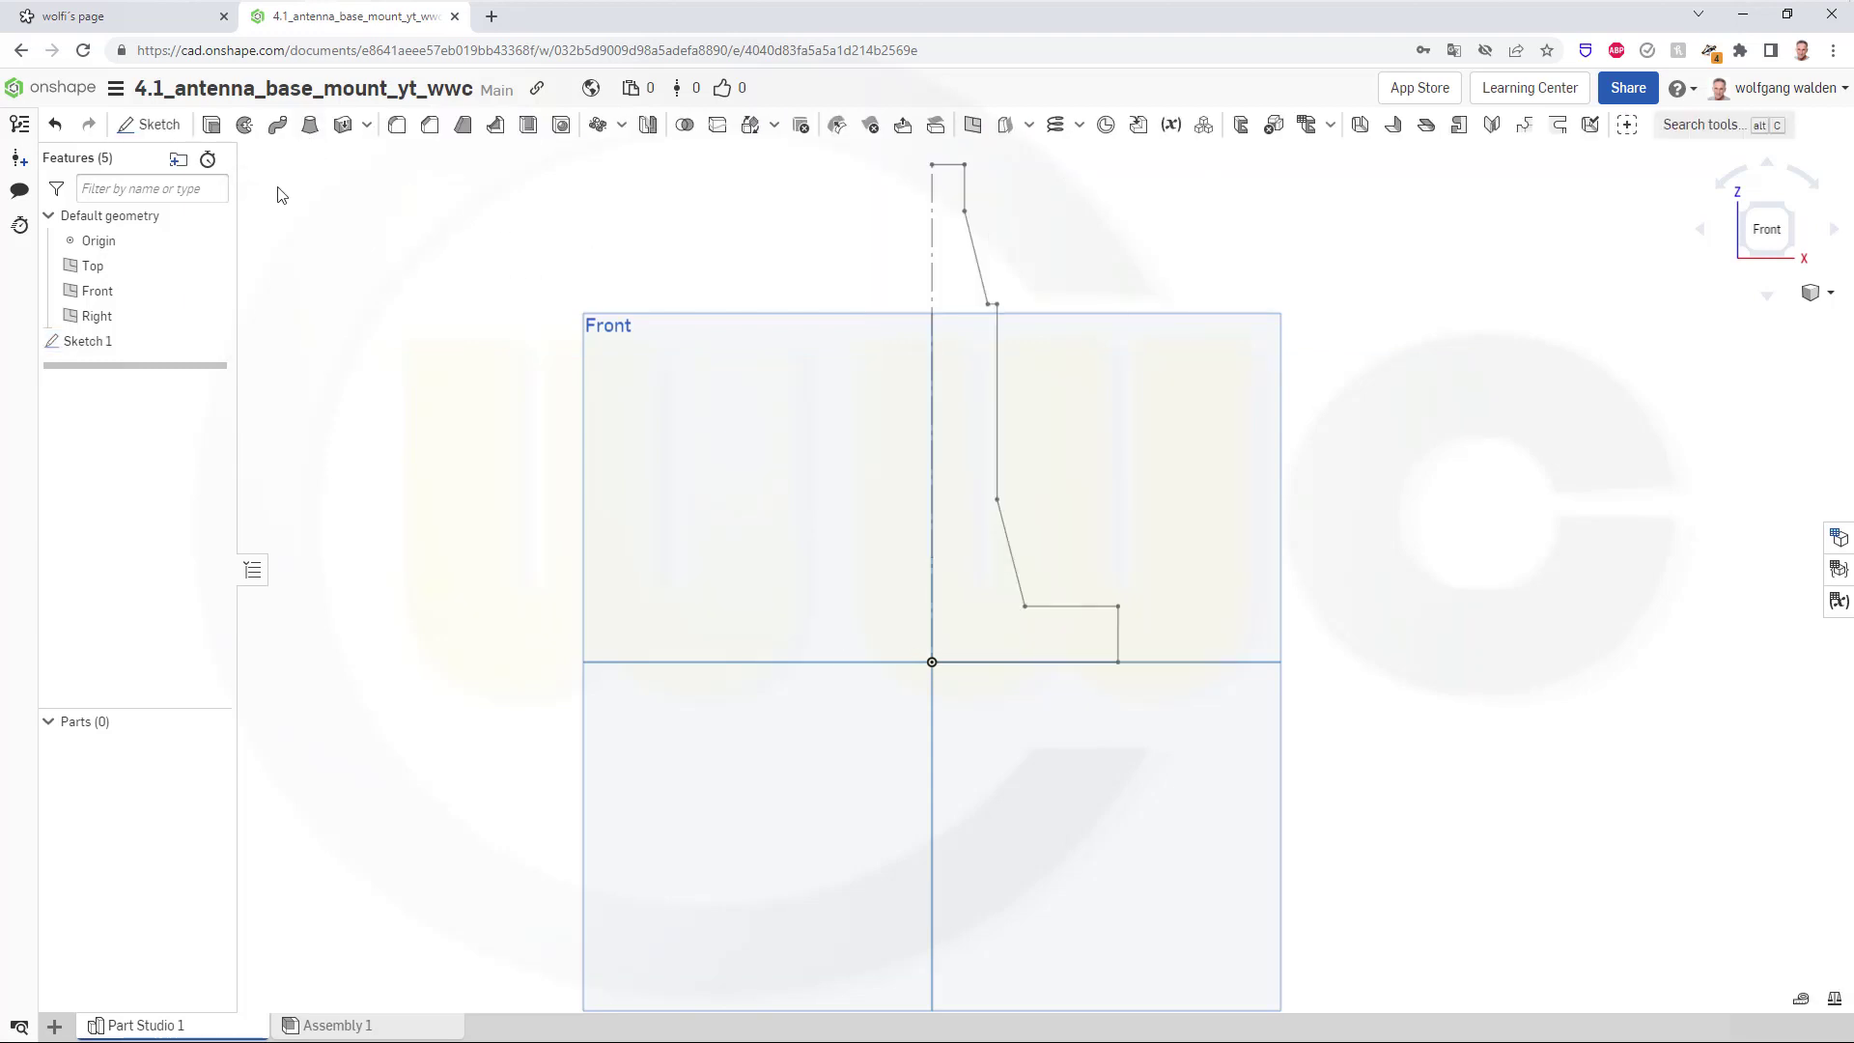
click(244, 125)
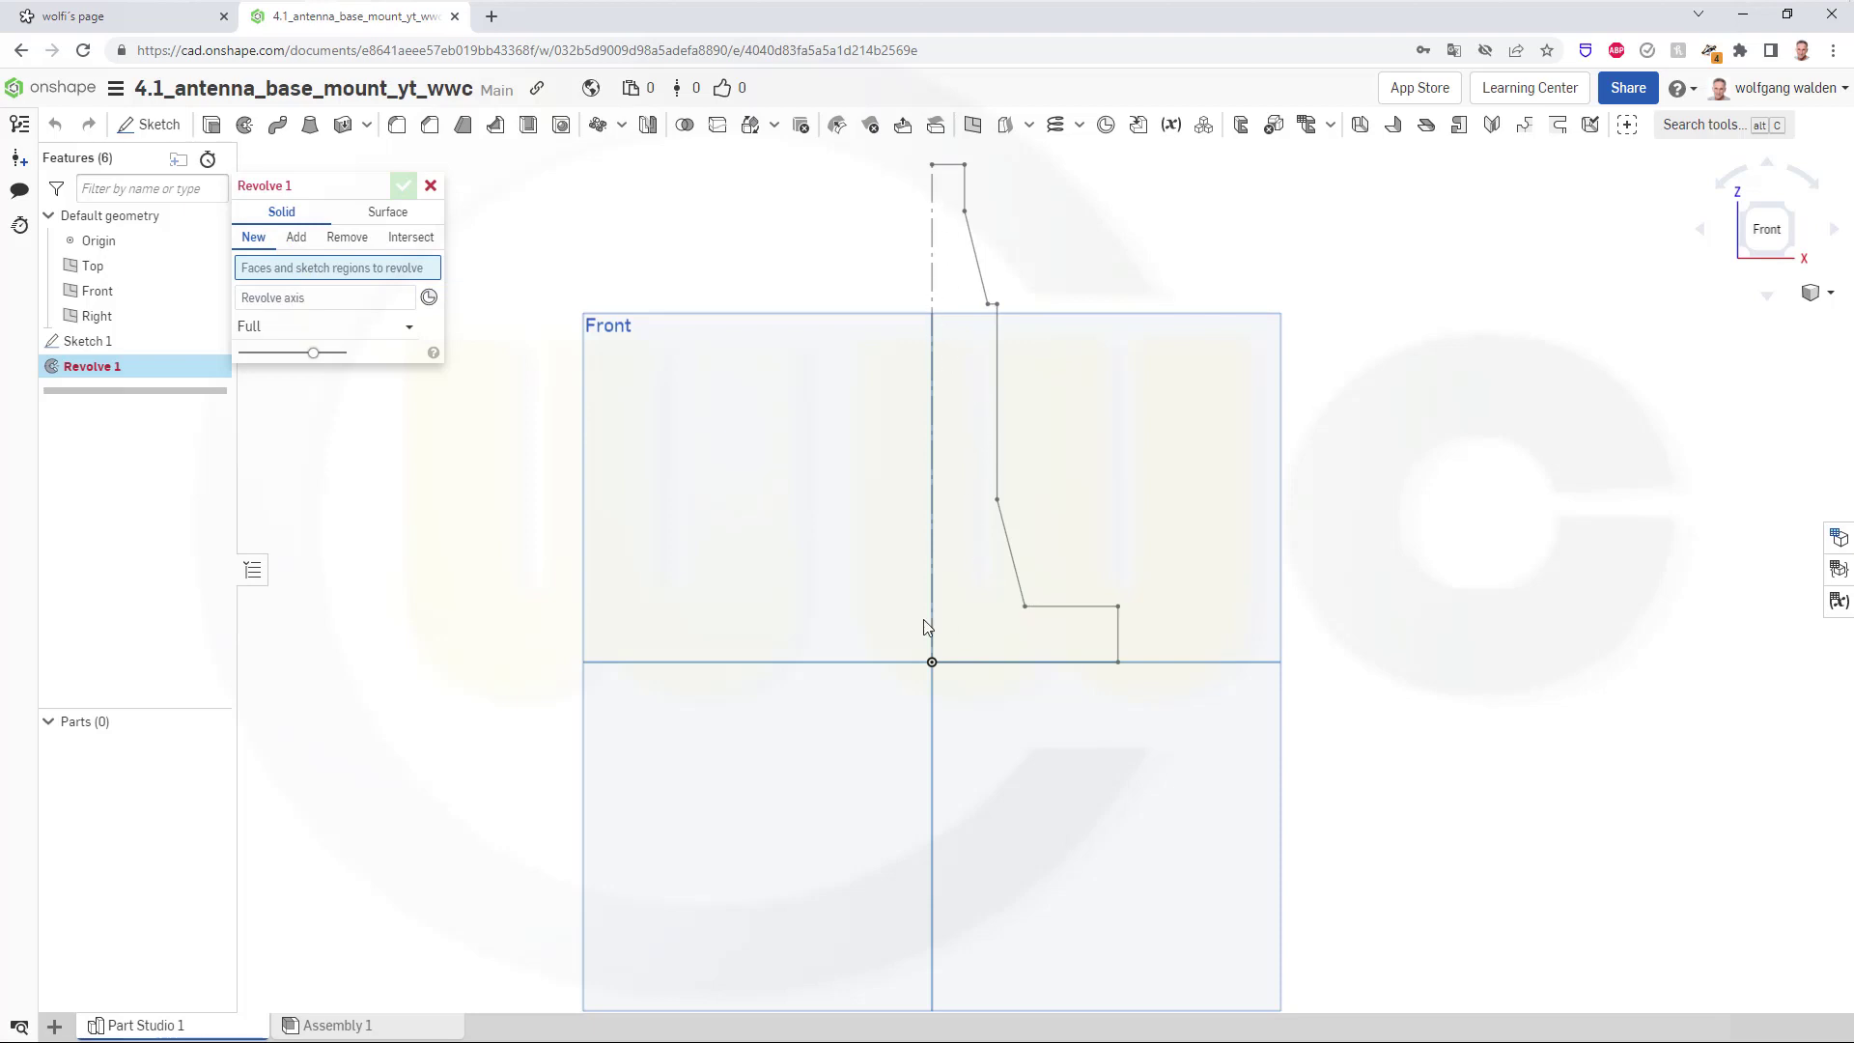
Orbit the view to a tilted perspective of the sketch.
mouse_move(753, 566)
right_down()
mouse_move(687, 605)
mouse_move(849, 357)
right_up()
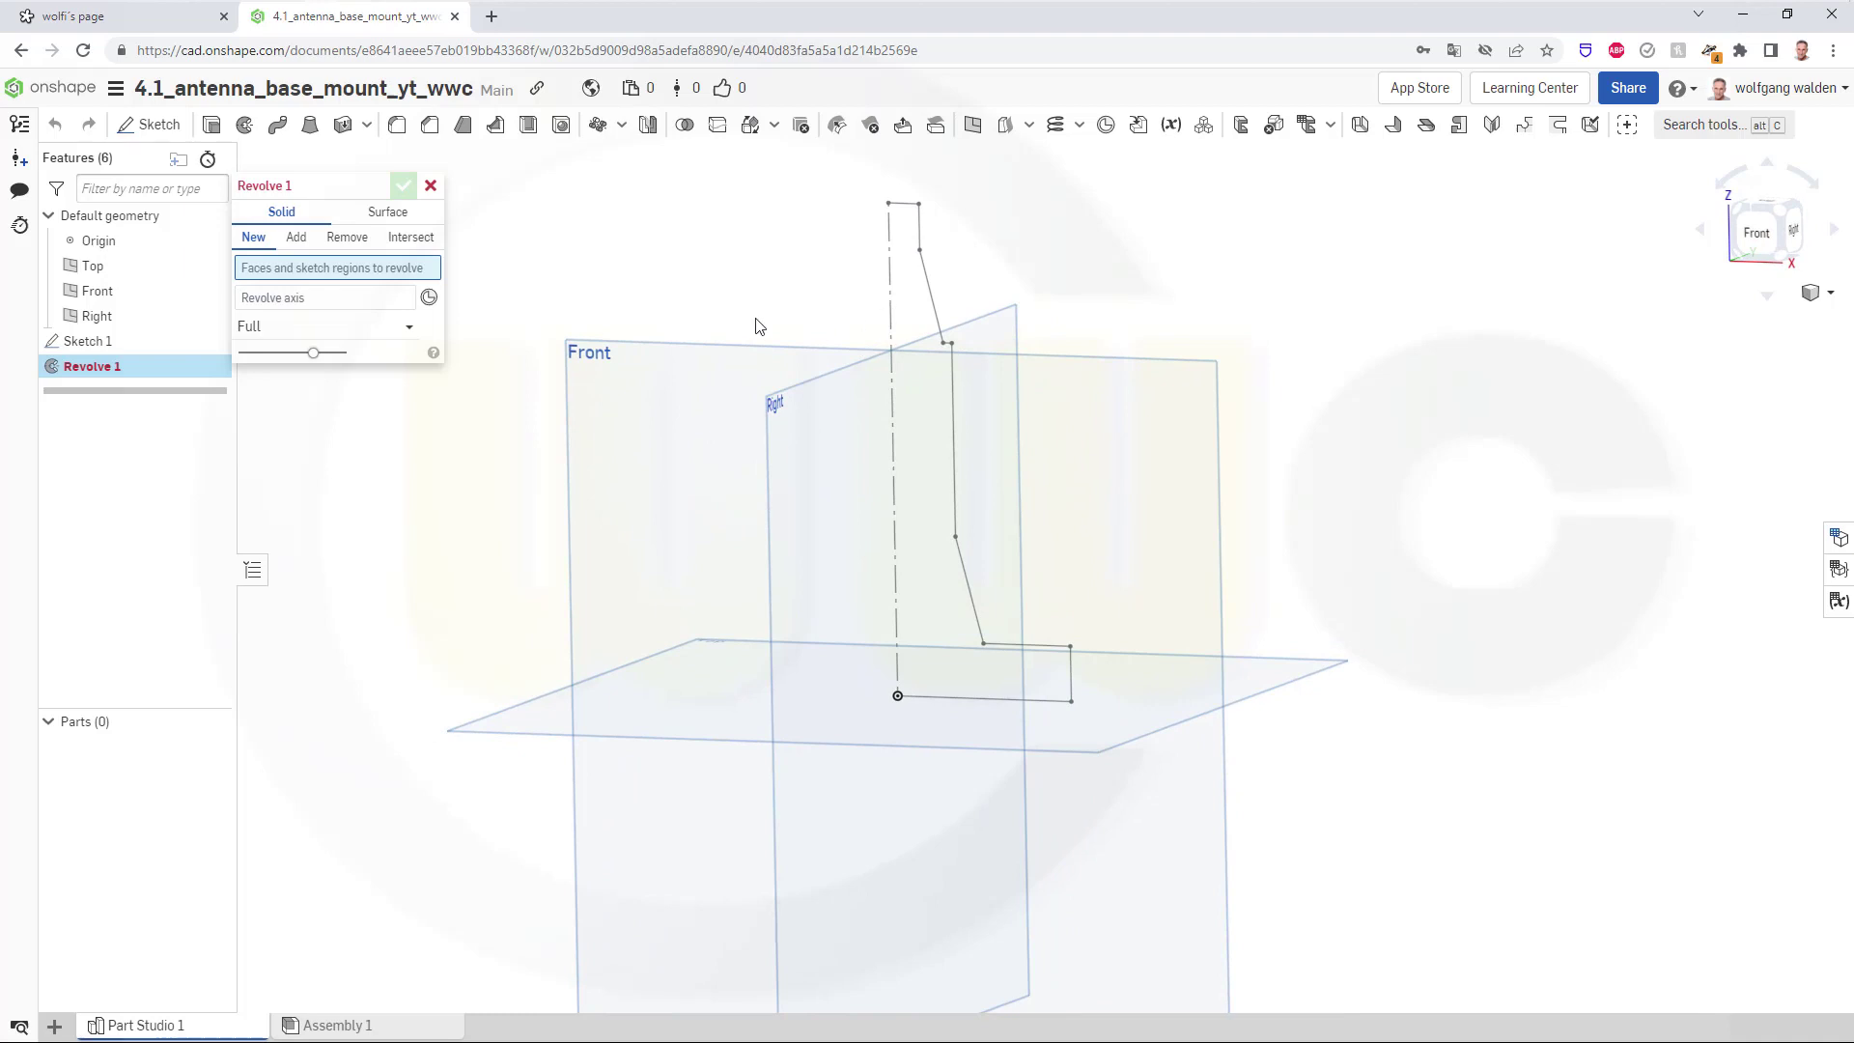
Cancel Revolve 1 and switch Sketch 1's centreline back to a regular line.
click(430, 187)
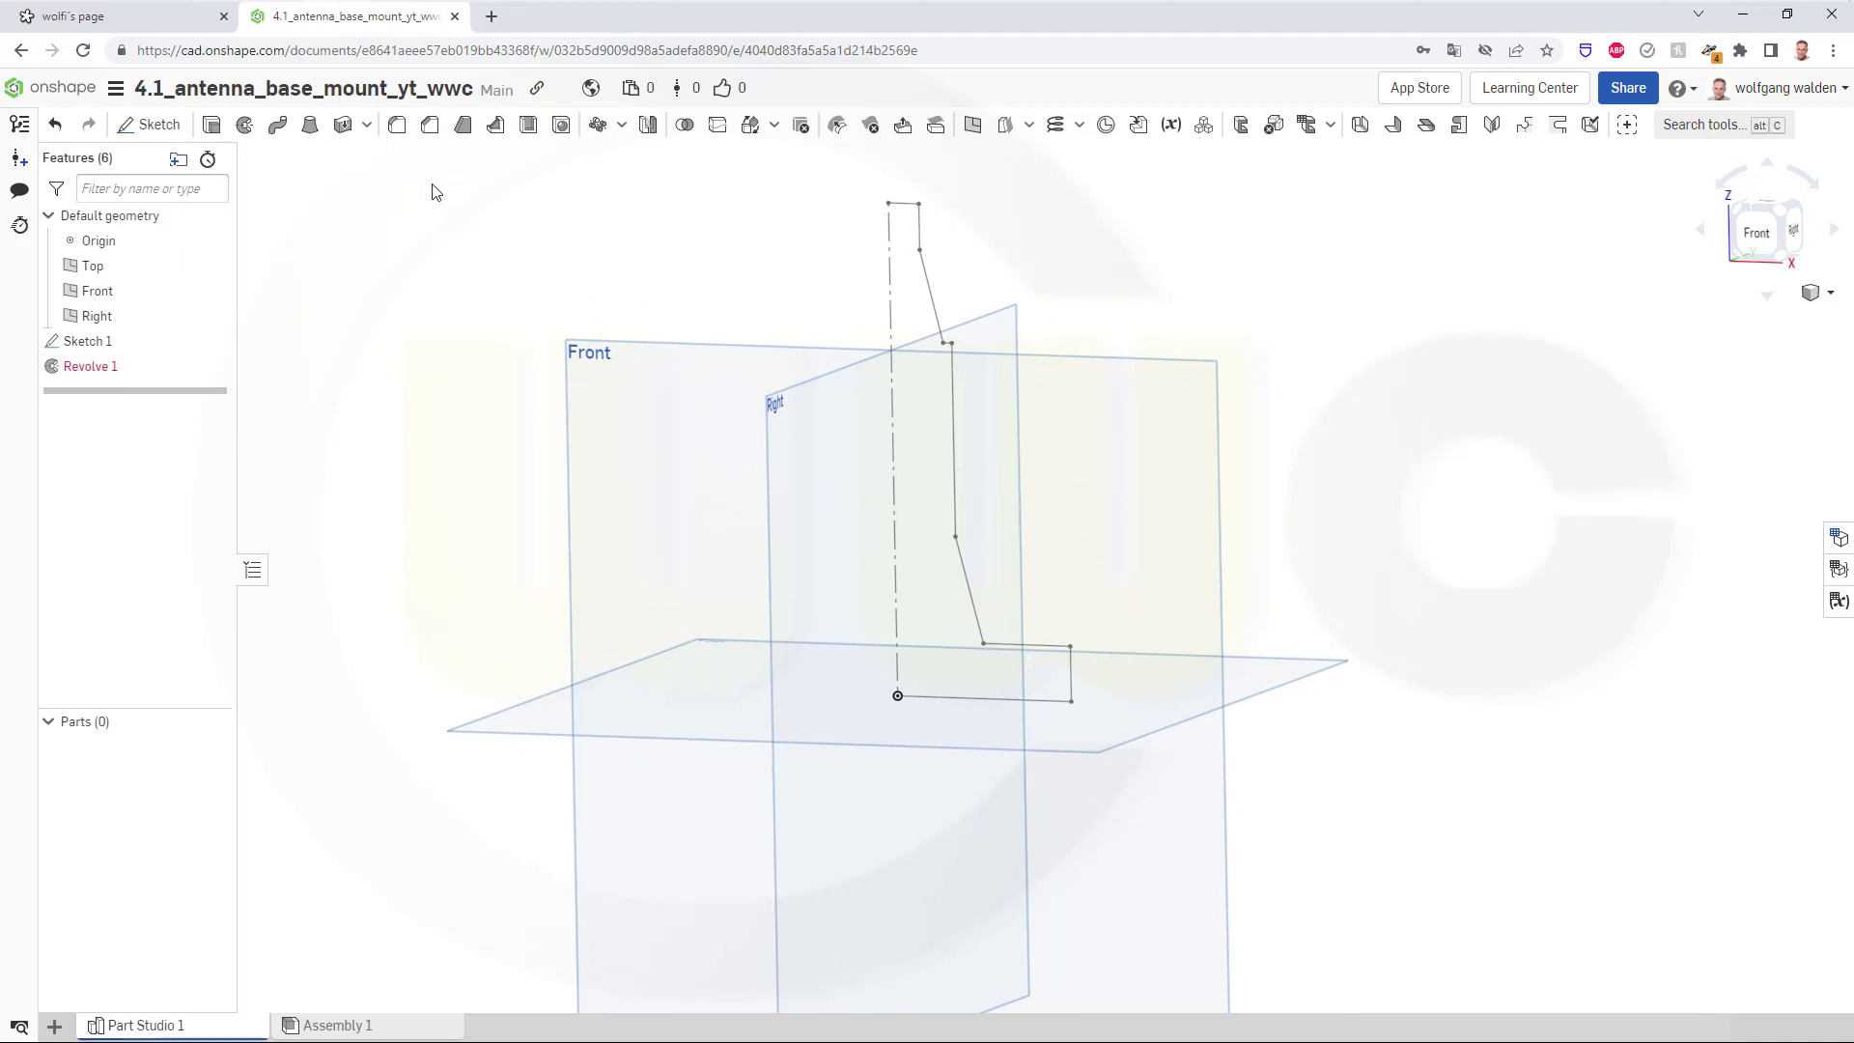
double_click(895, 433)
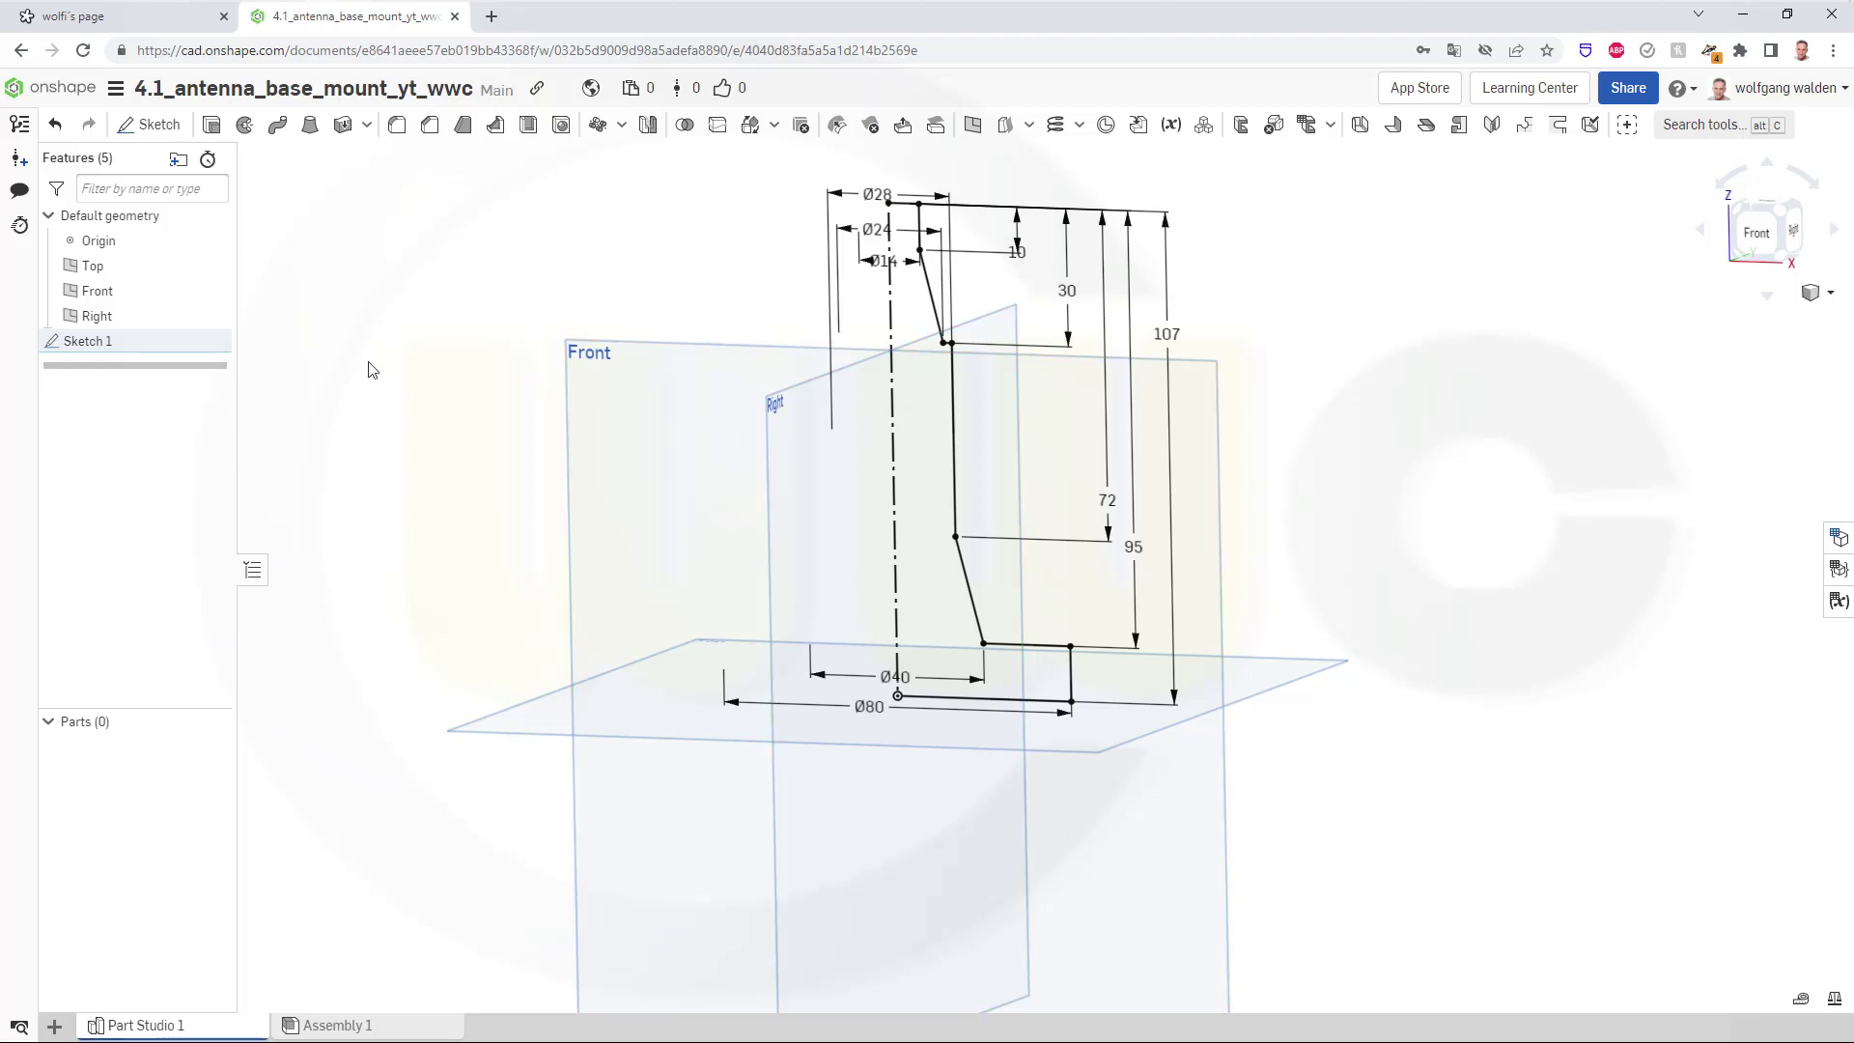
click(104, 342)
double_click(104, 343)
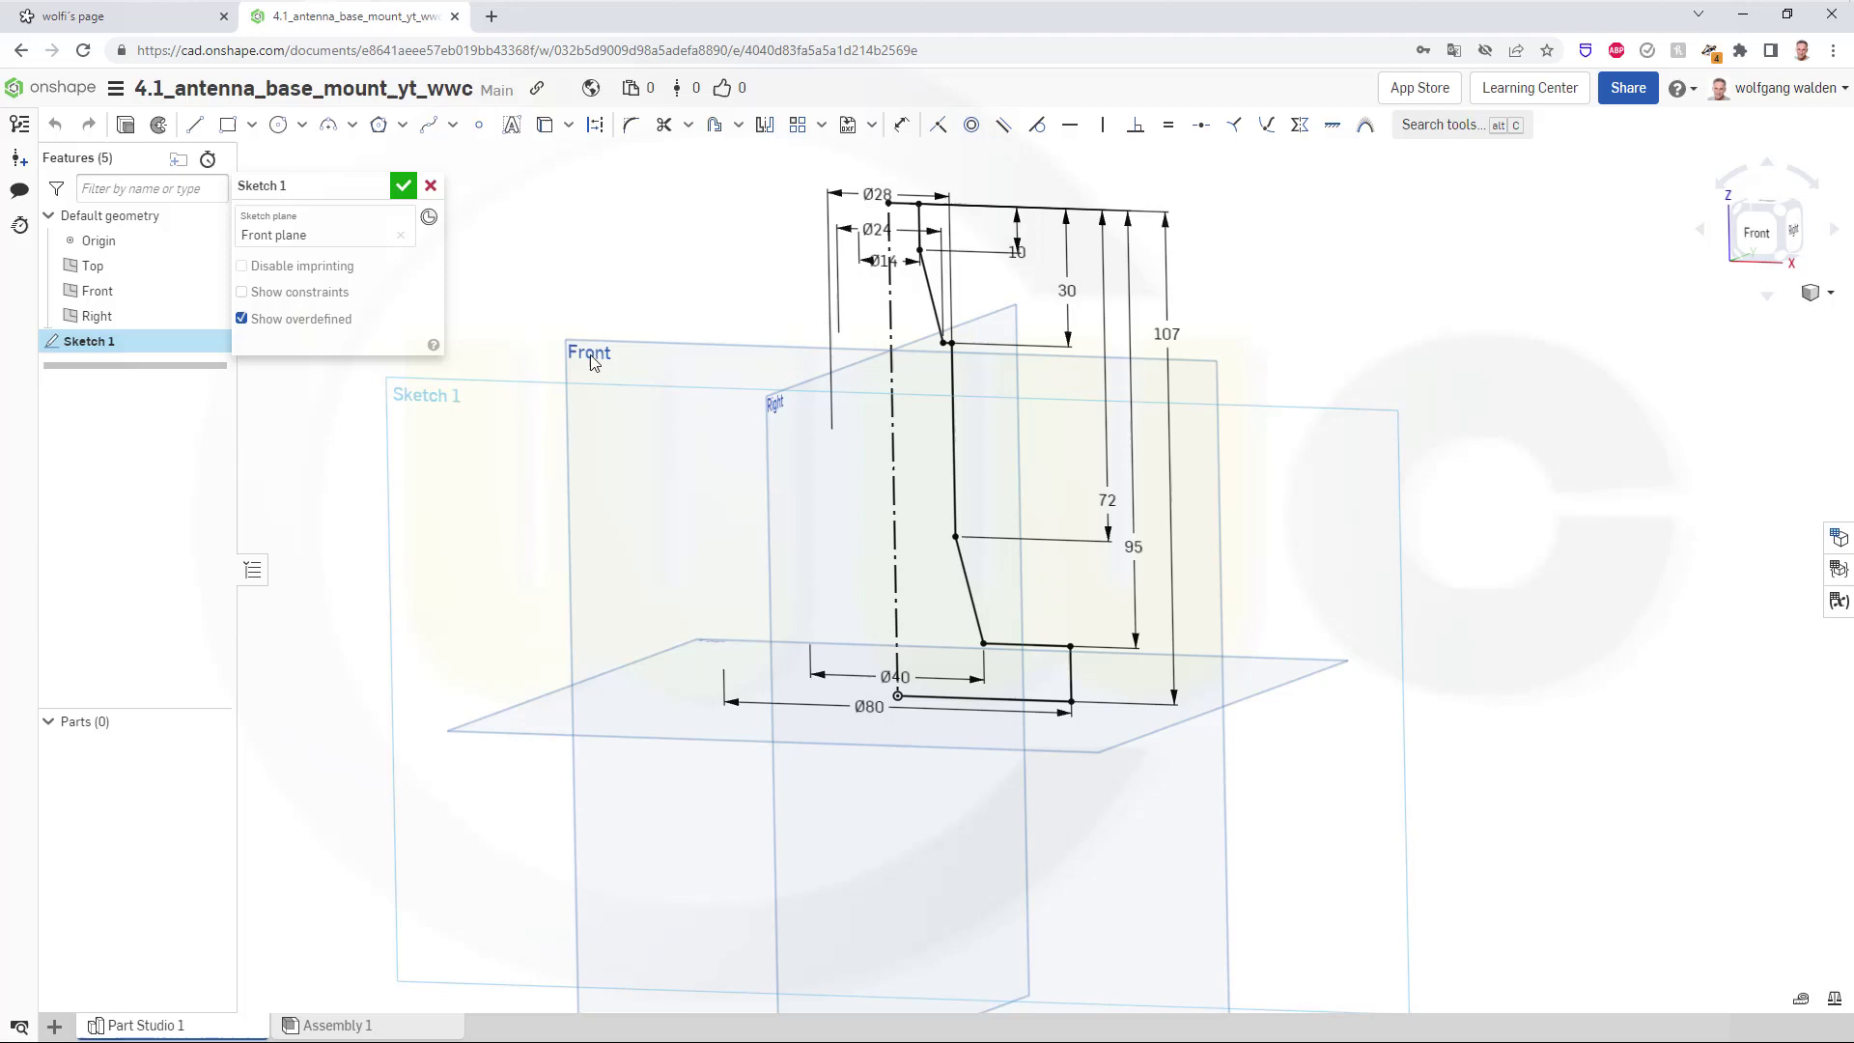
click(894, 441)
key(q)
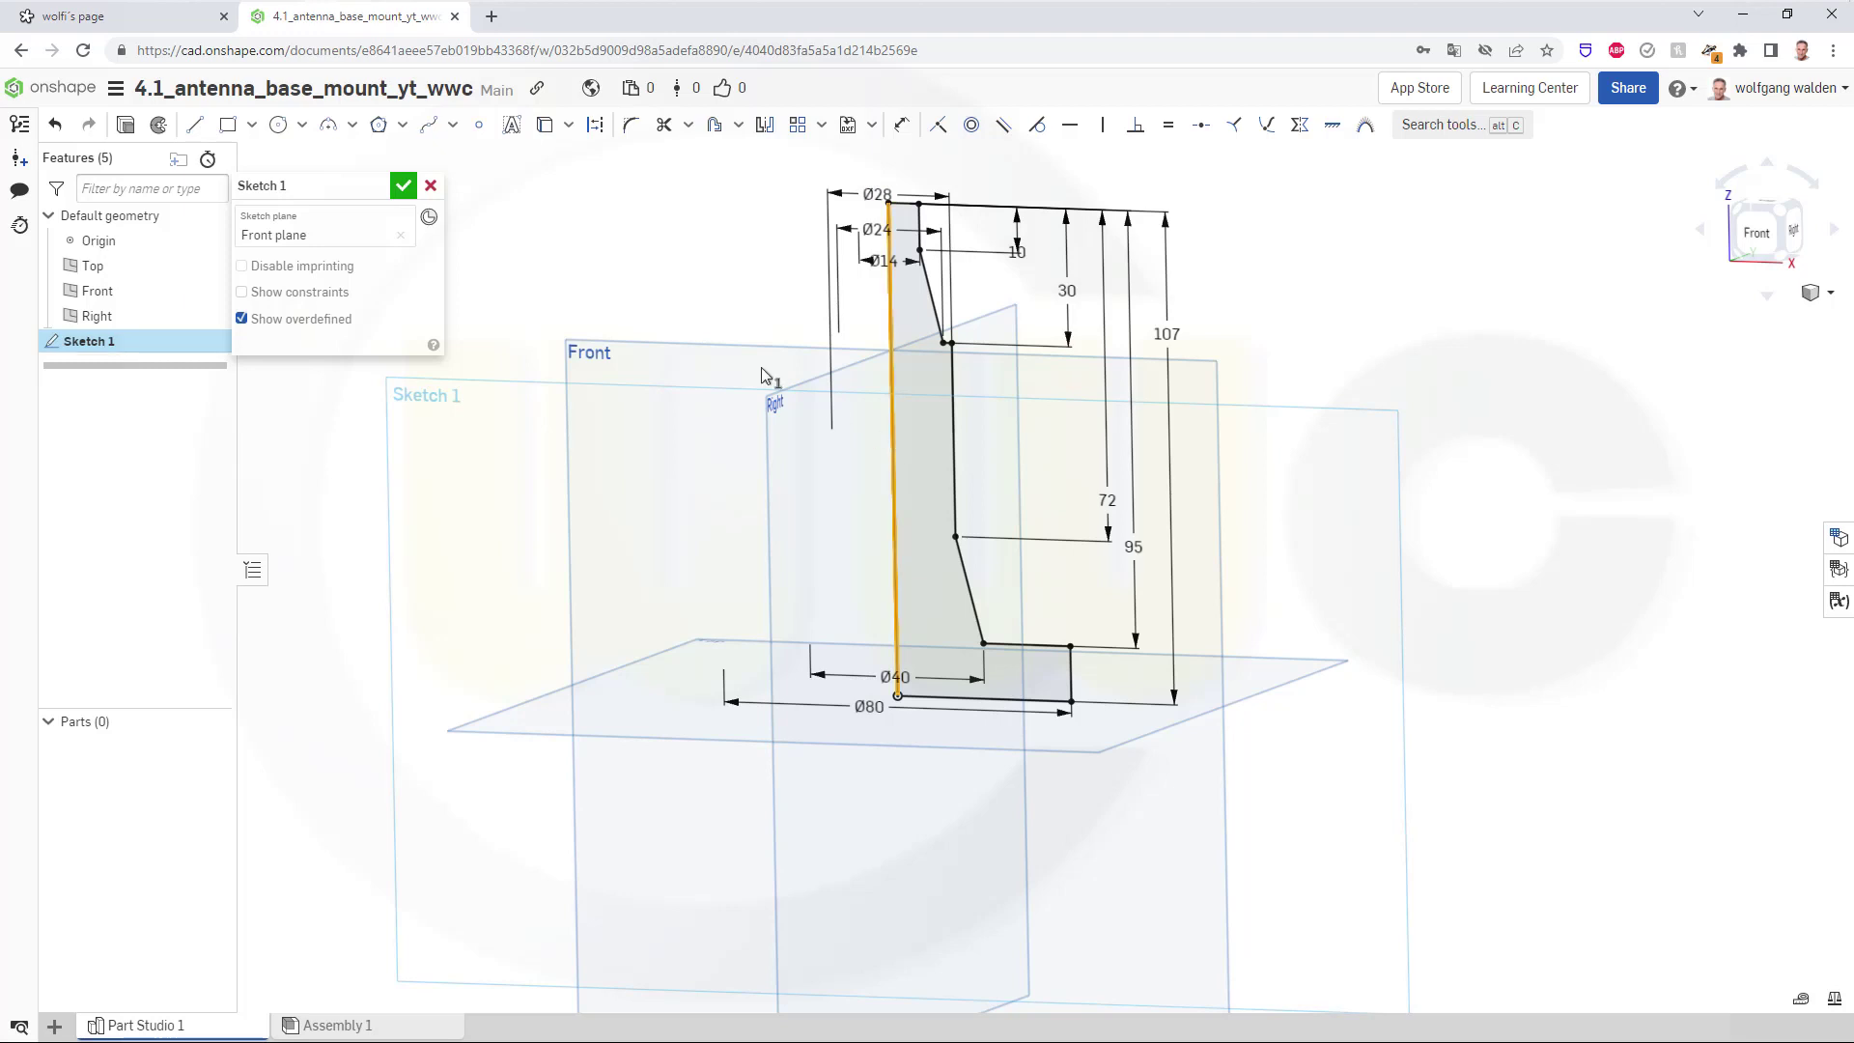
click(406, 185)
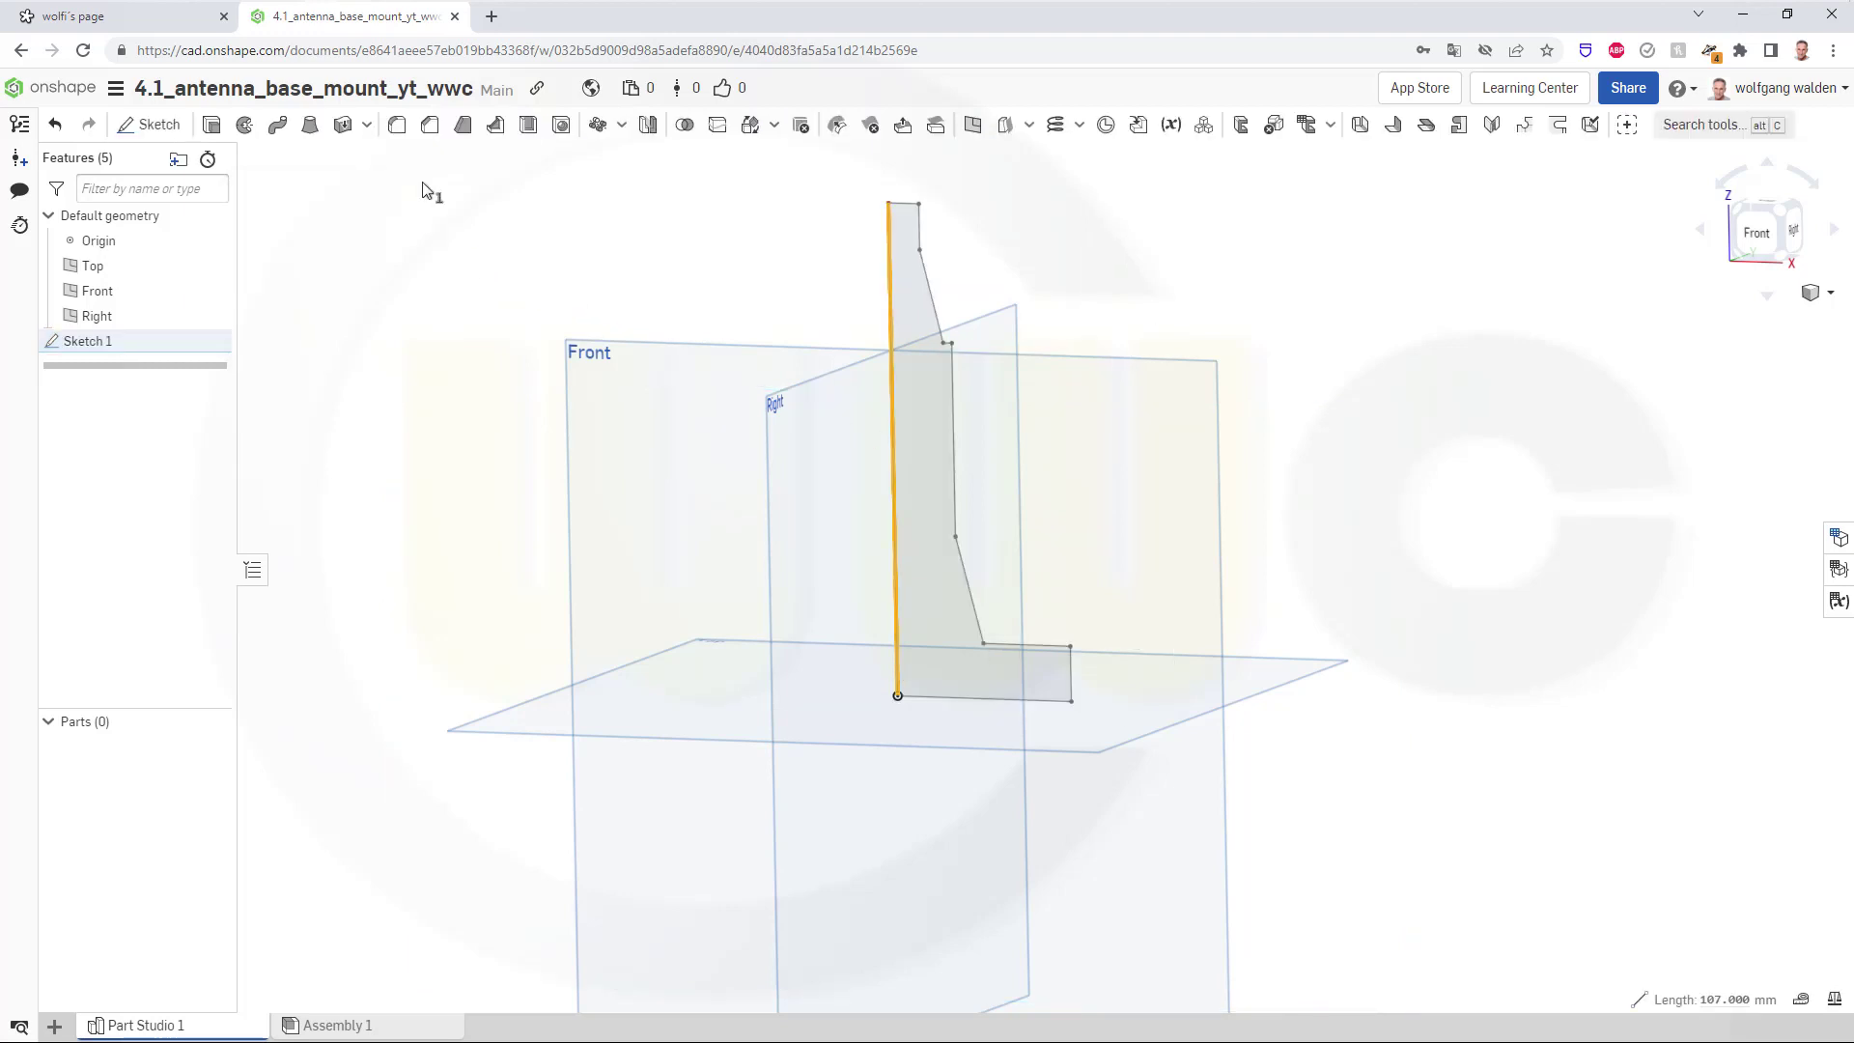
Revolve the closed profile a full turn about its vertical centerline into solid Part 1.
click(244, 126)
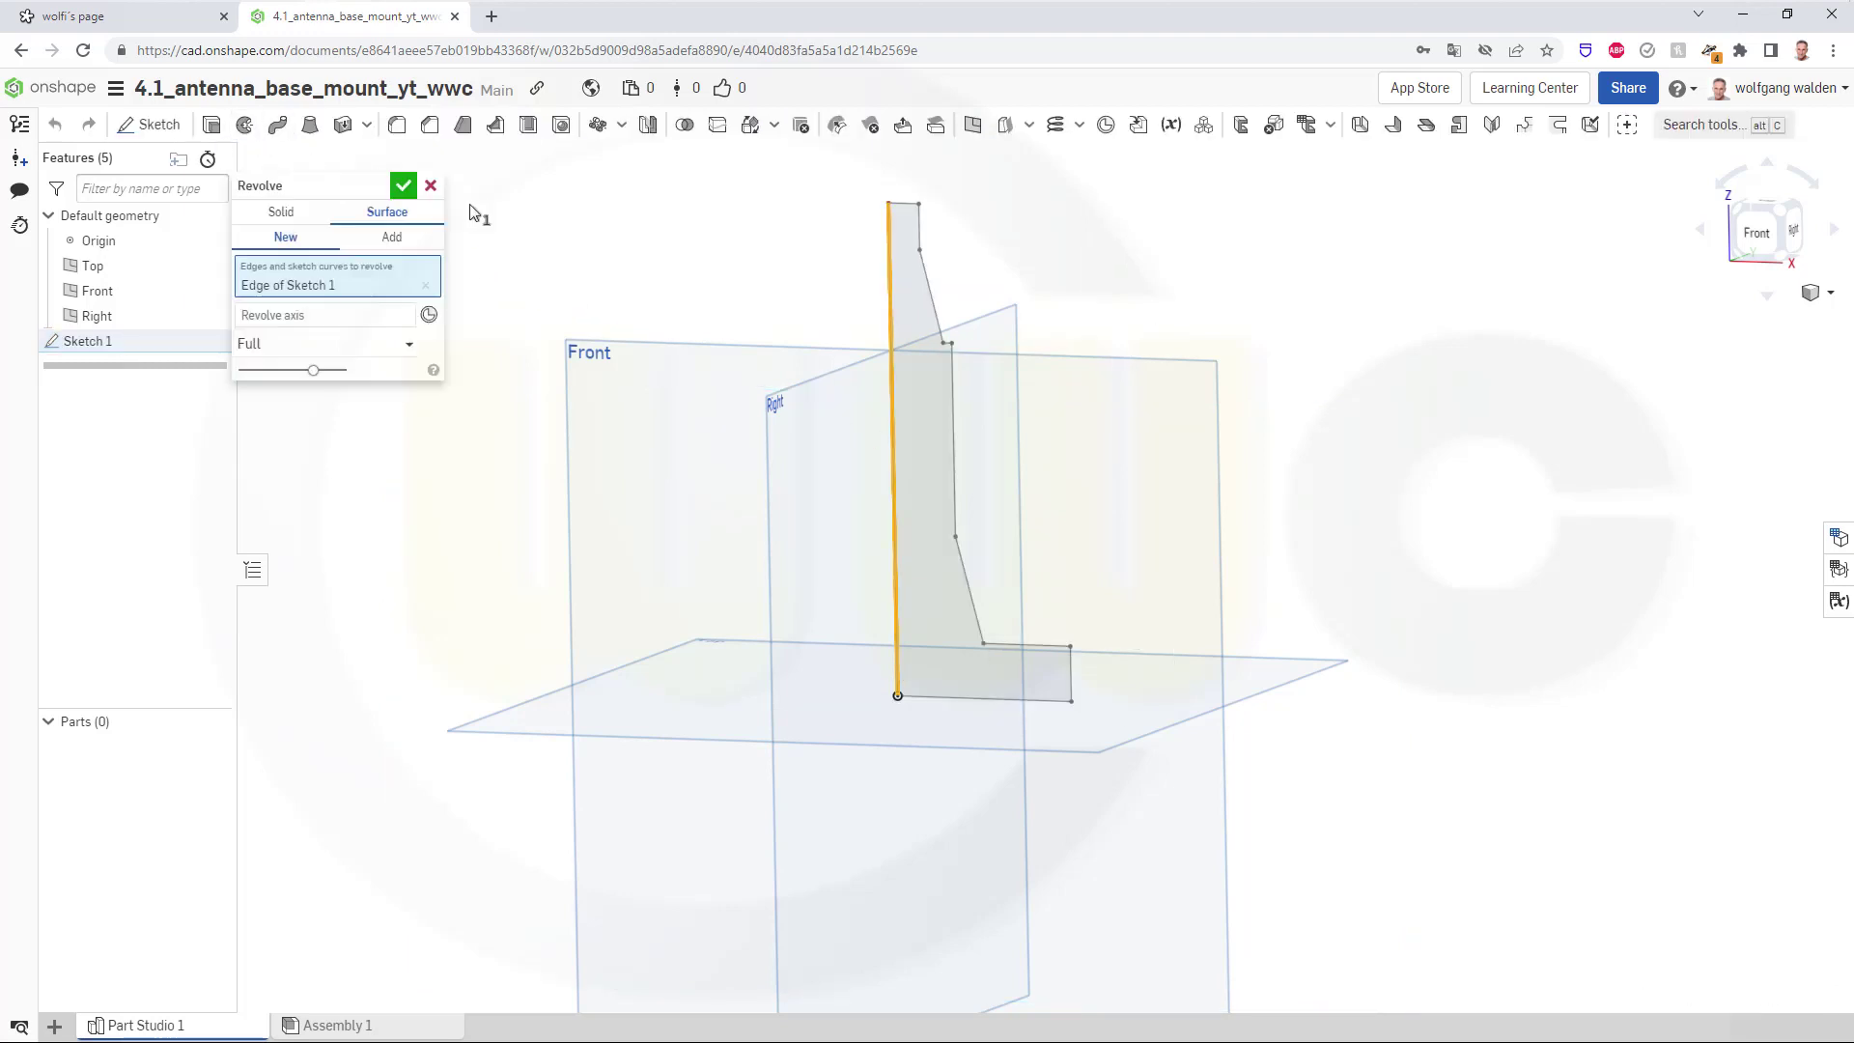
click(321, 324)
click(892, 479)
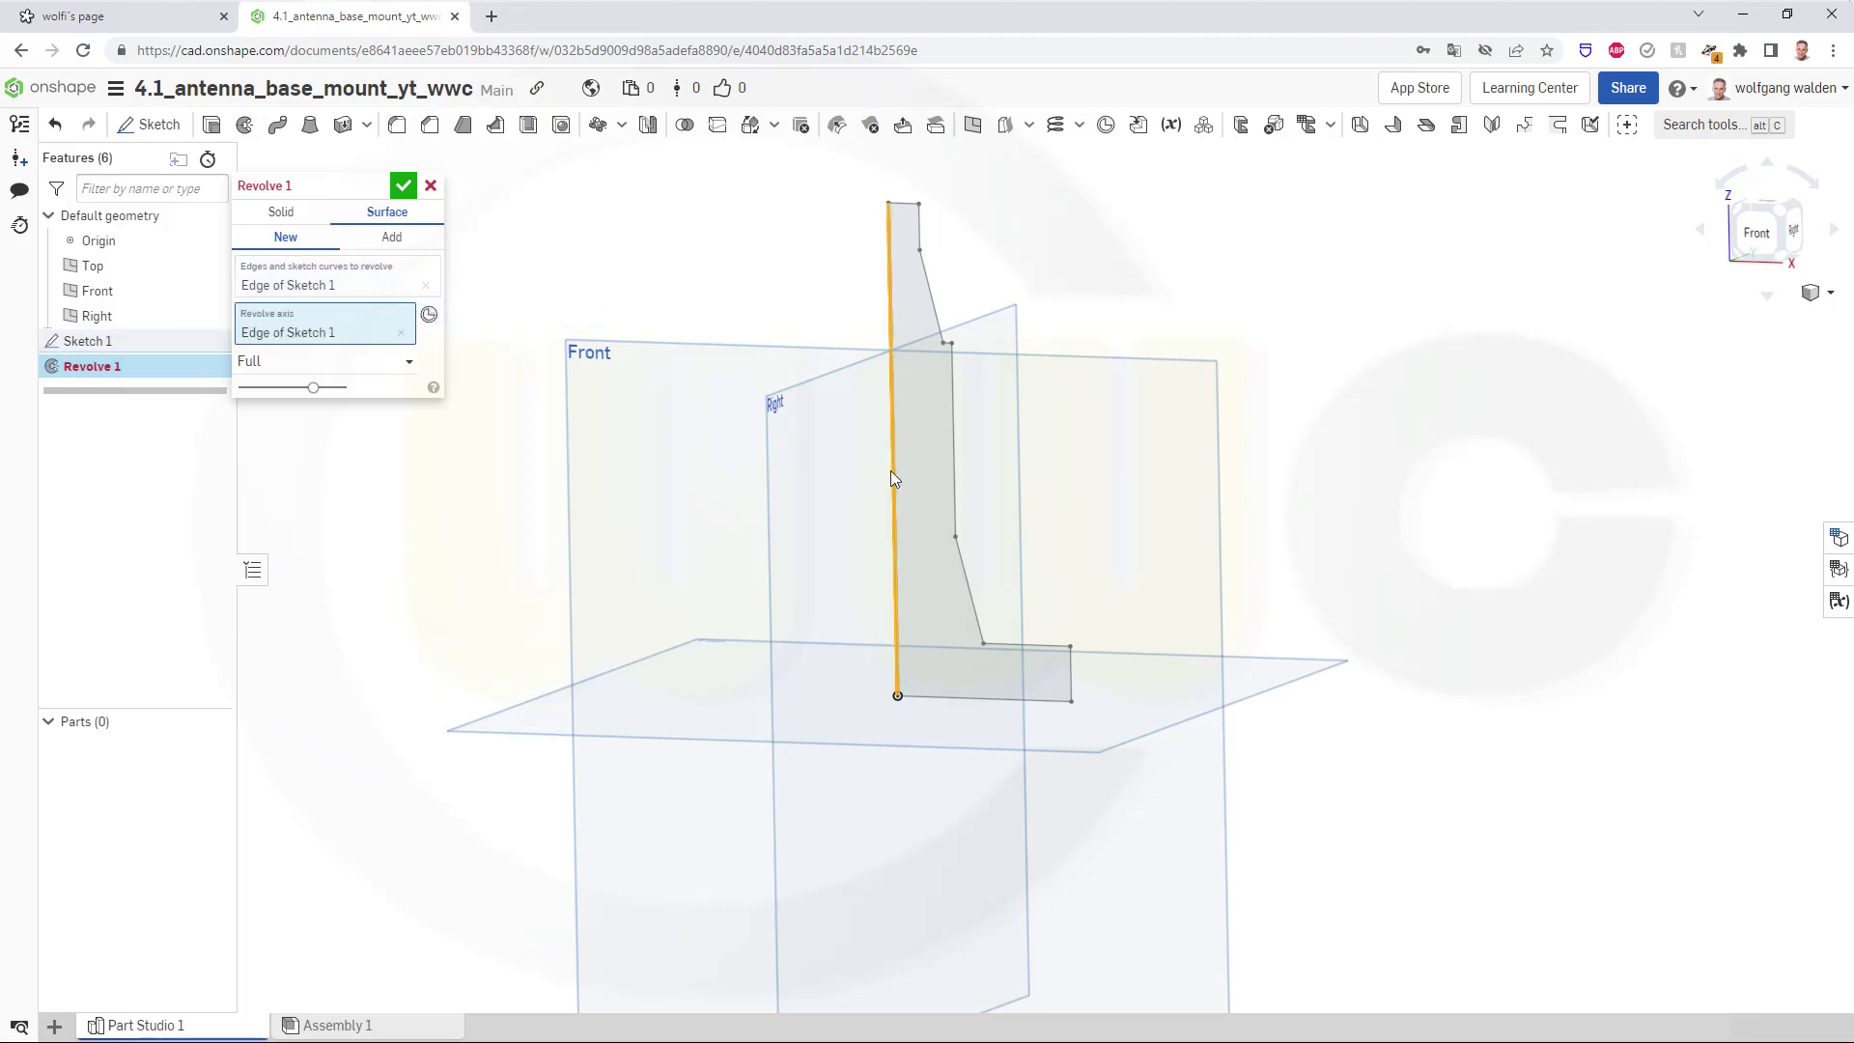
click(311, 283)
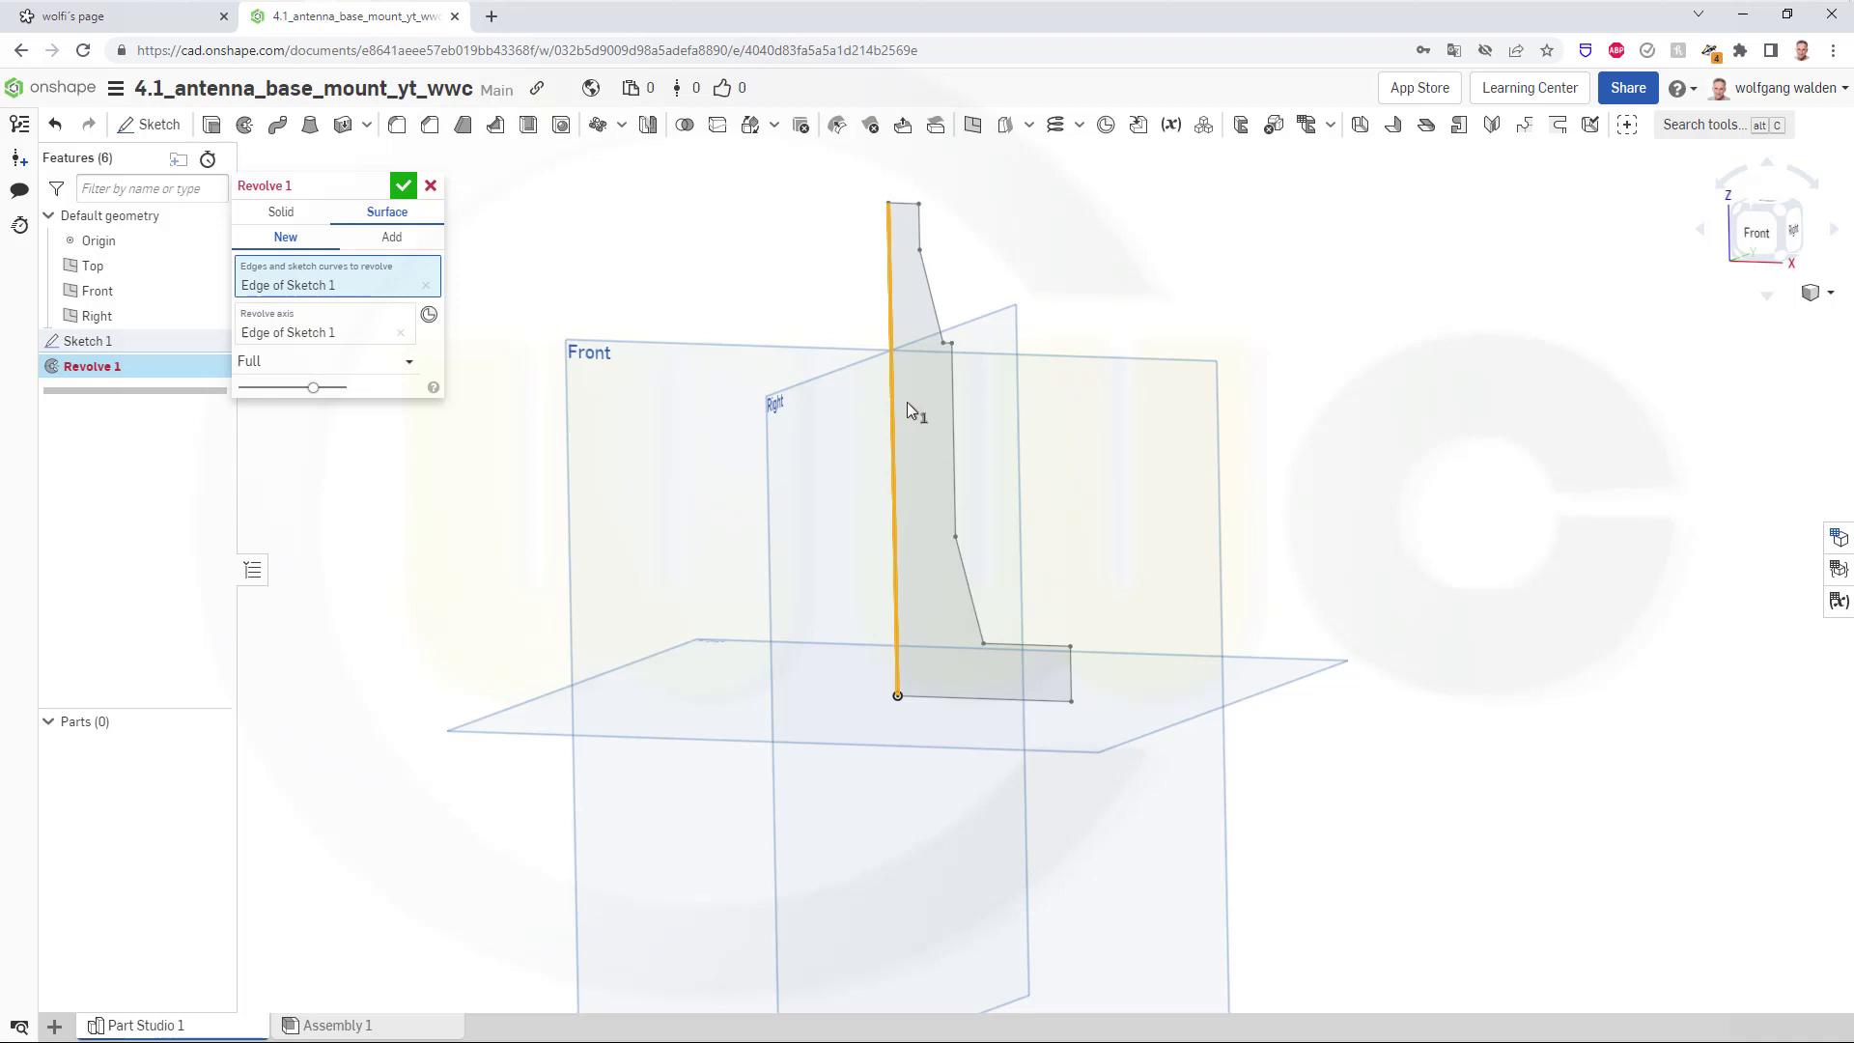
click(284, 213)
click(927, 460)
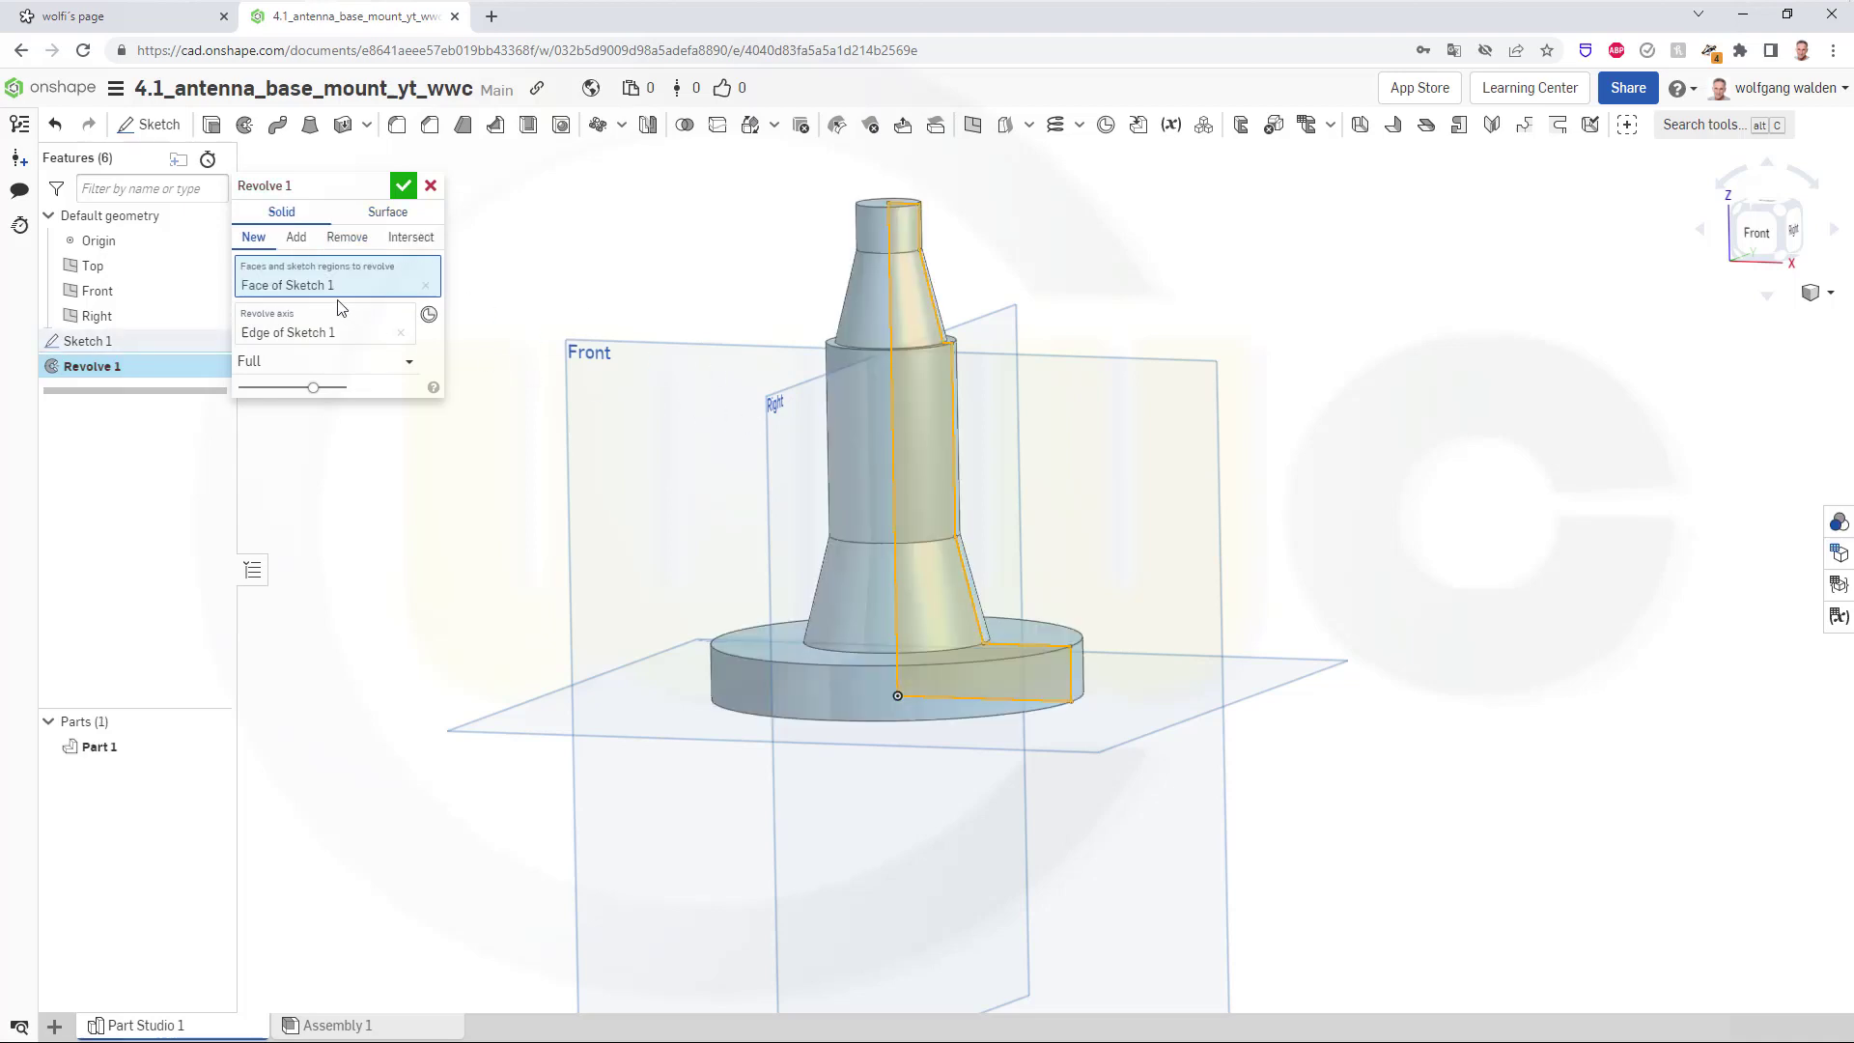
click(402, 186)
mouse_move(849, 434)
middle_down()
mouse_move(906, 594)
mouse_move(913, 488)
mouse_move(852, 469)
mouse_move(874, 473)
middle_up()
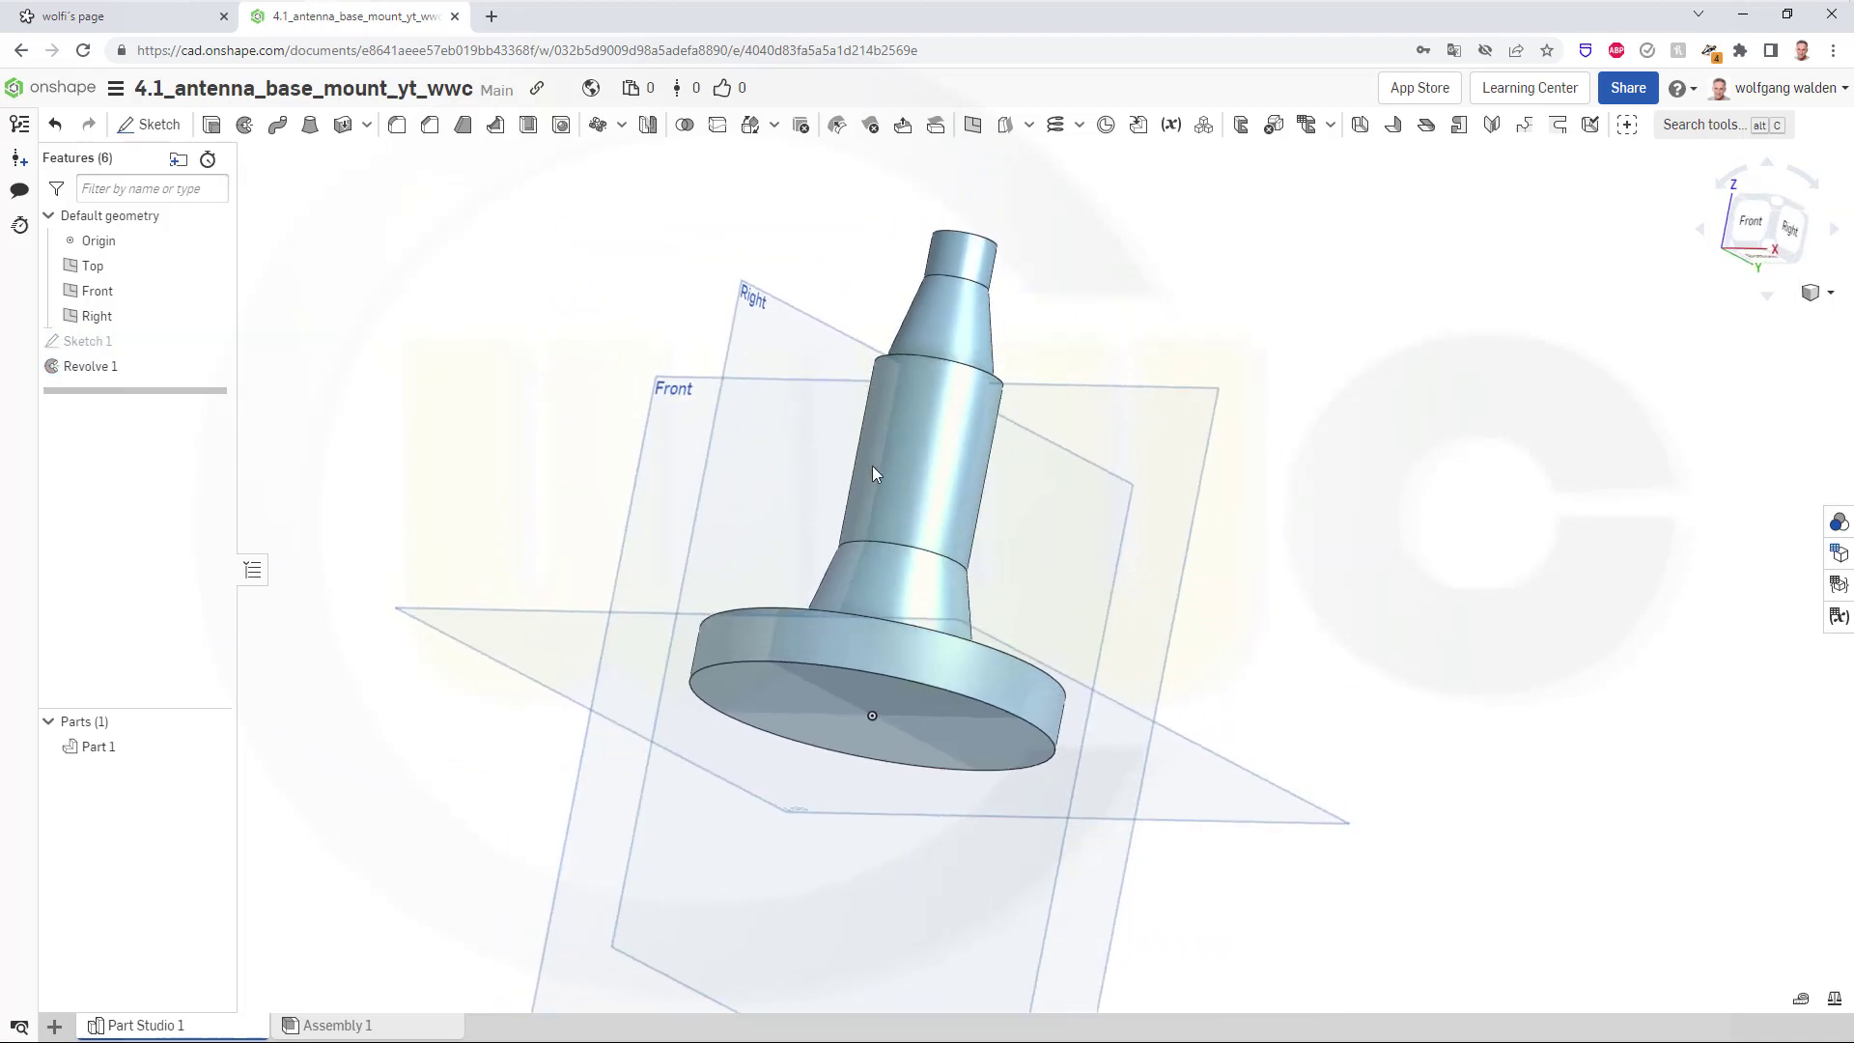
Start a sketch on the Top plane, viewed from Bottom, and place a point on the flange.
click(152, 124)
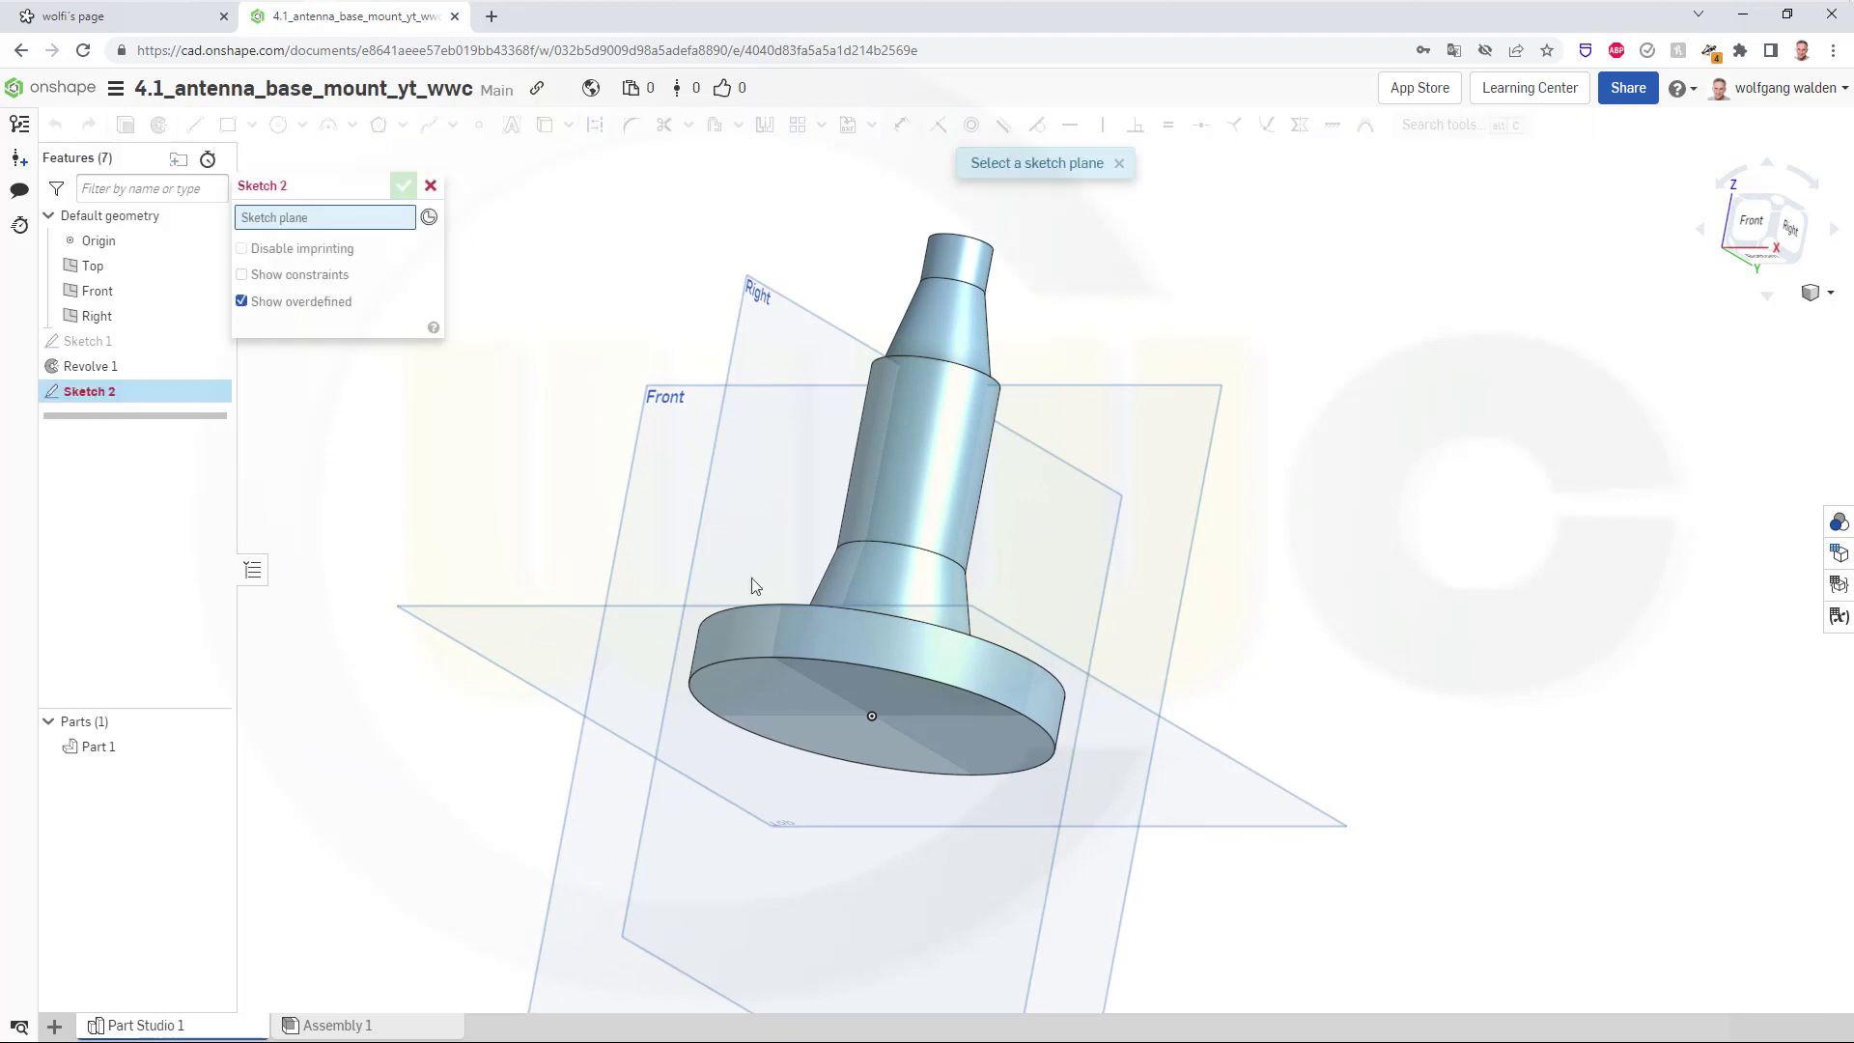
click(1202, 830)
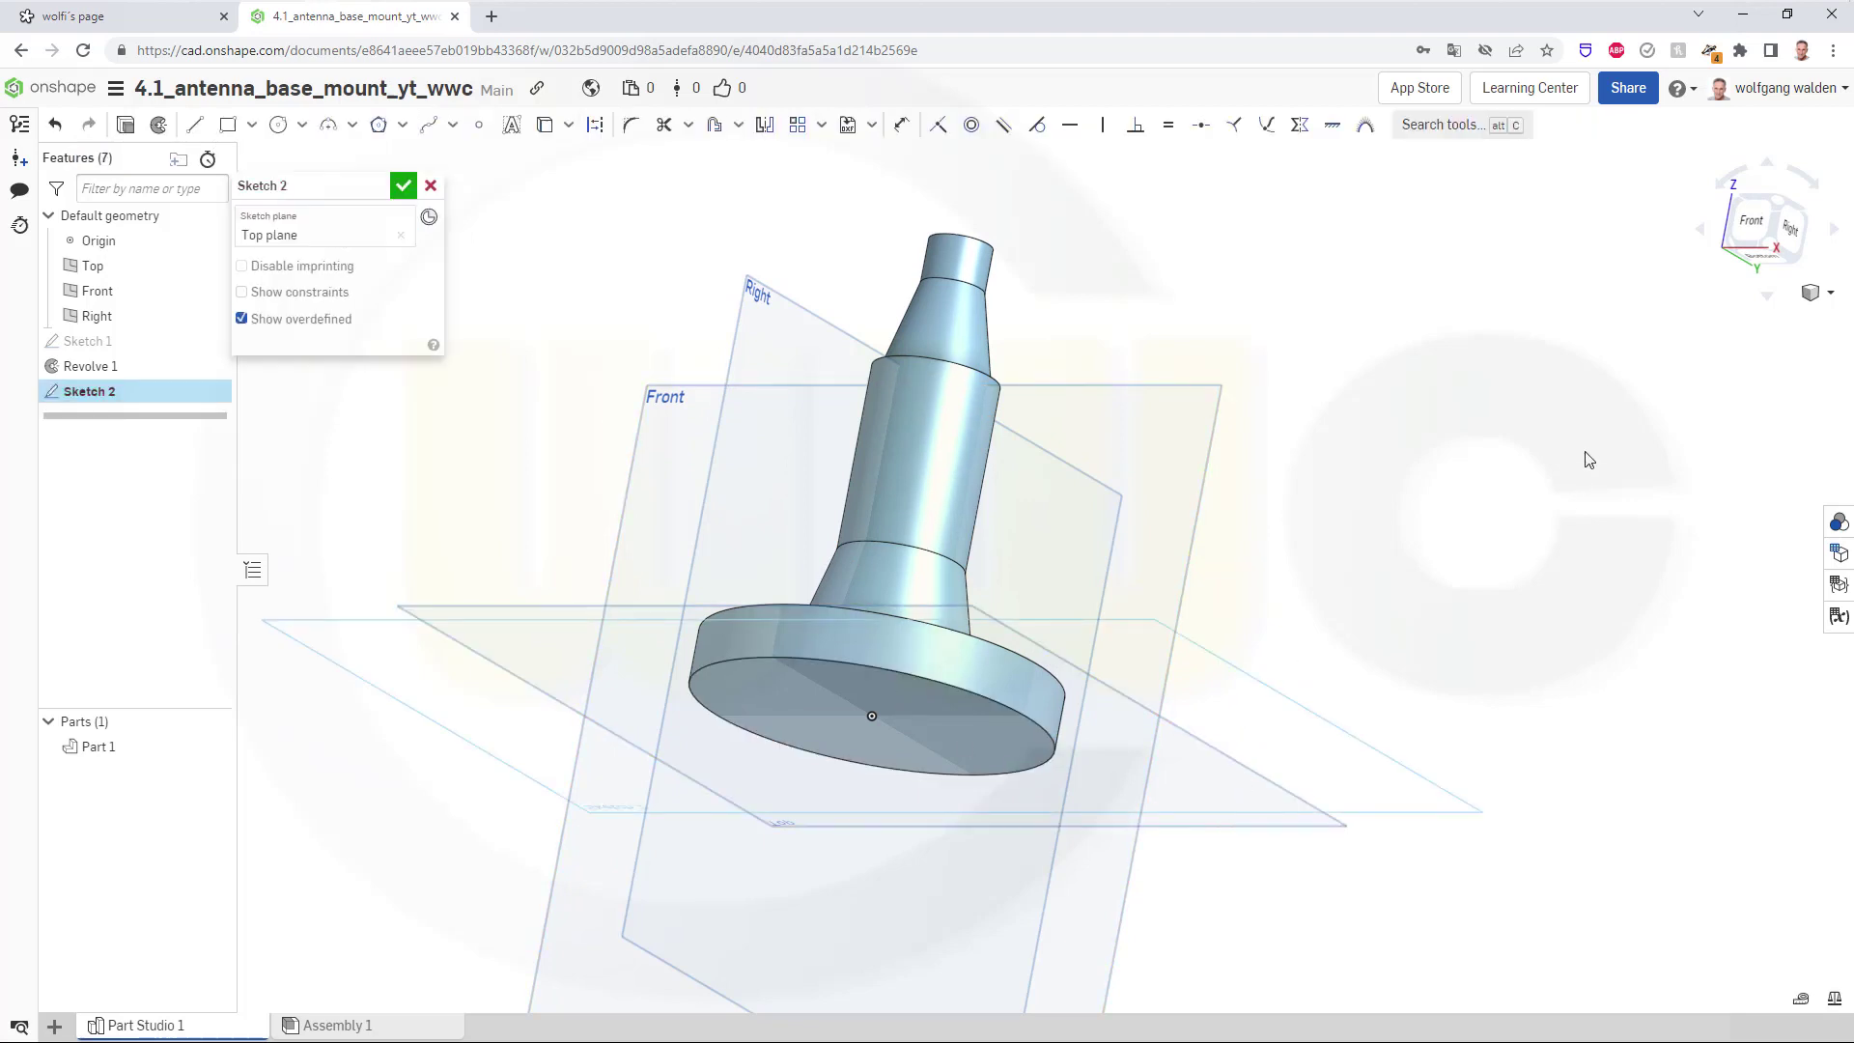
right_drag(1456, 522, 1471, 450)
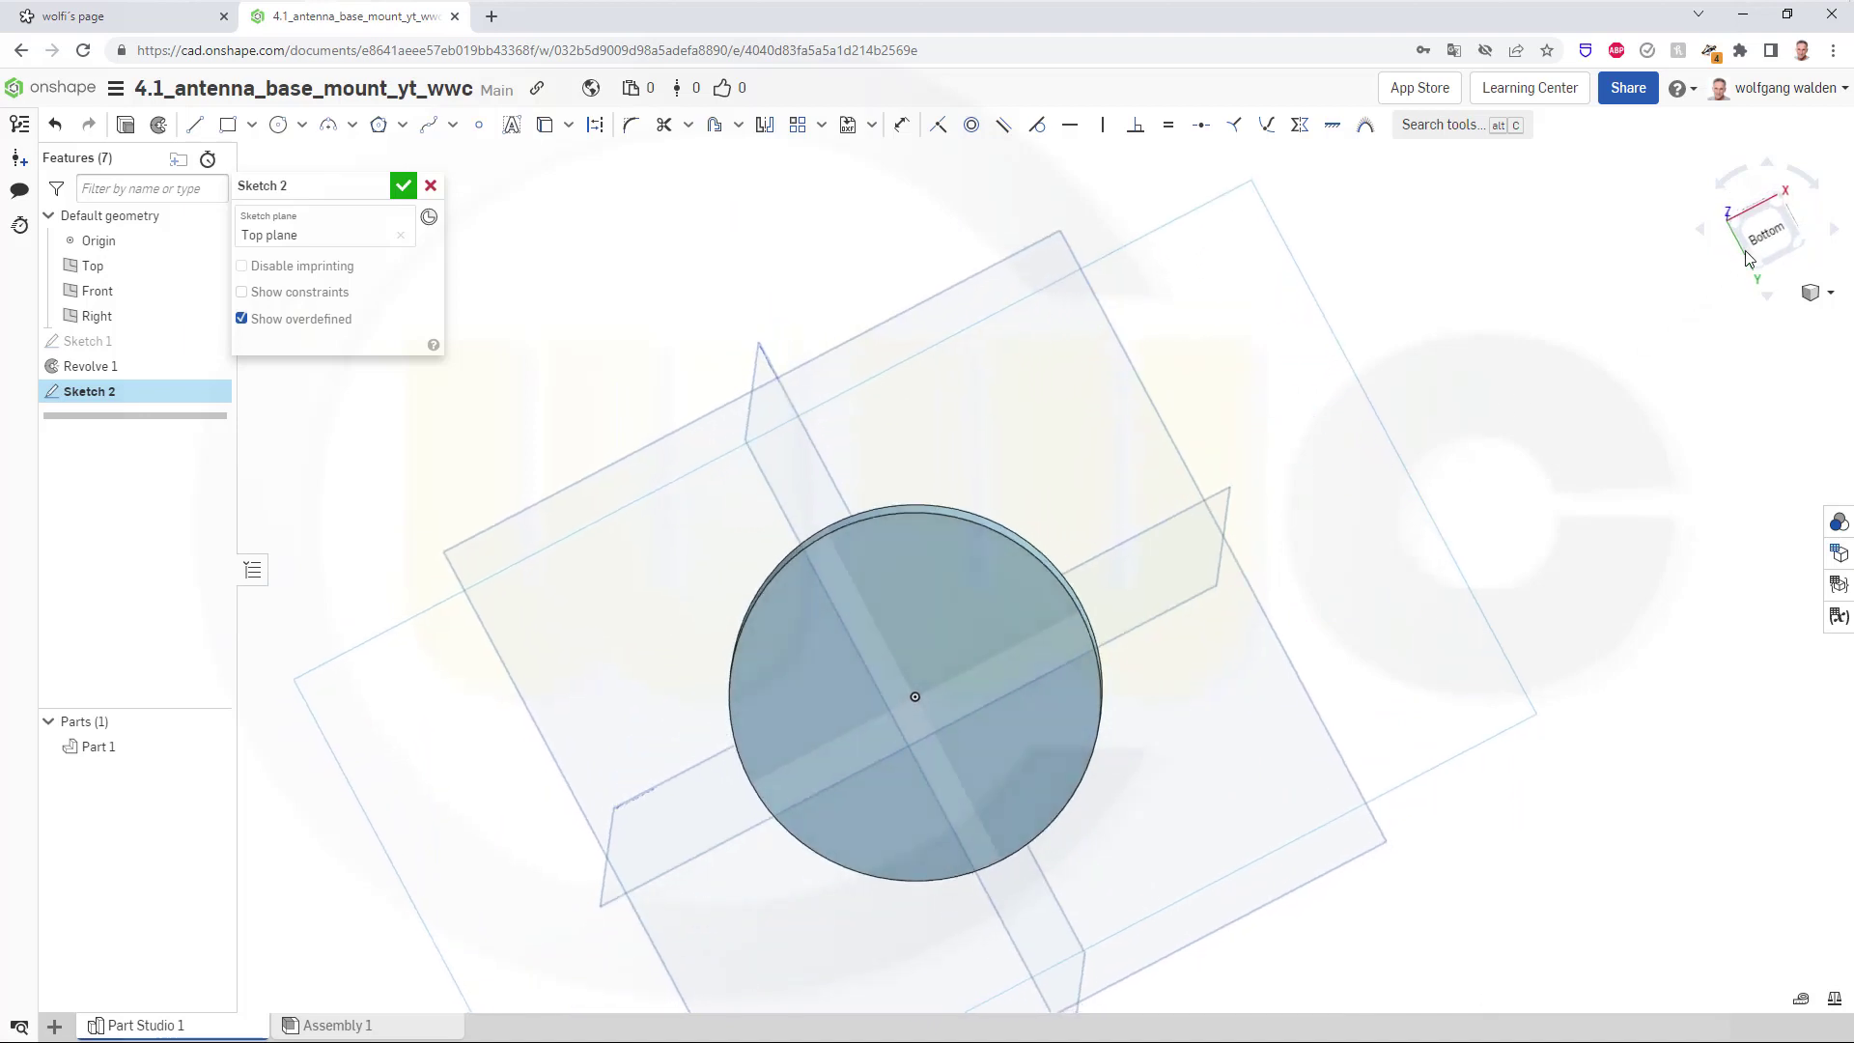
click(1764, 232)
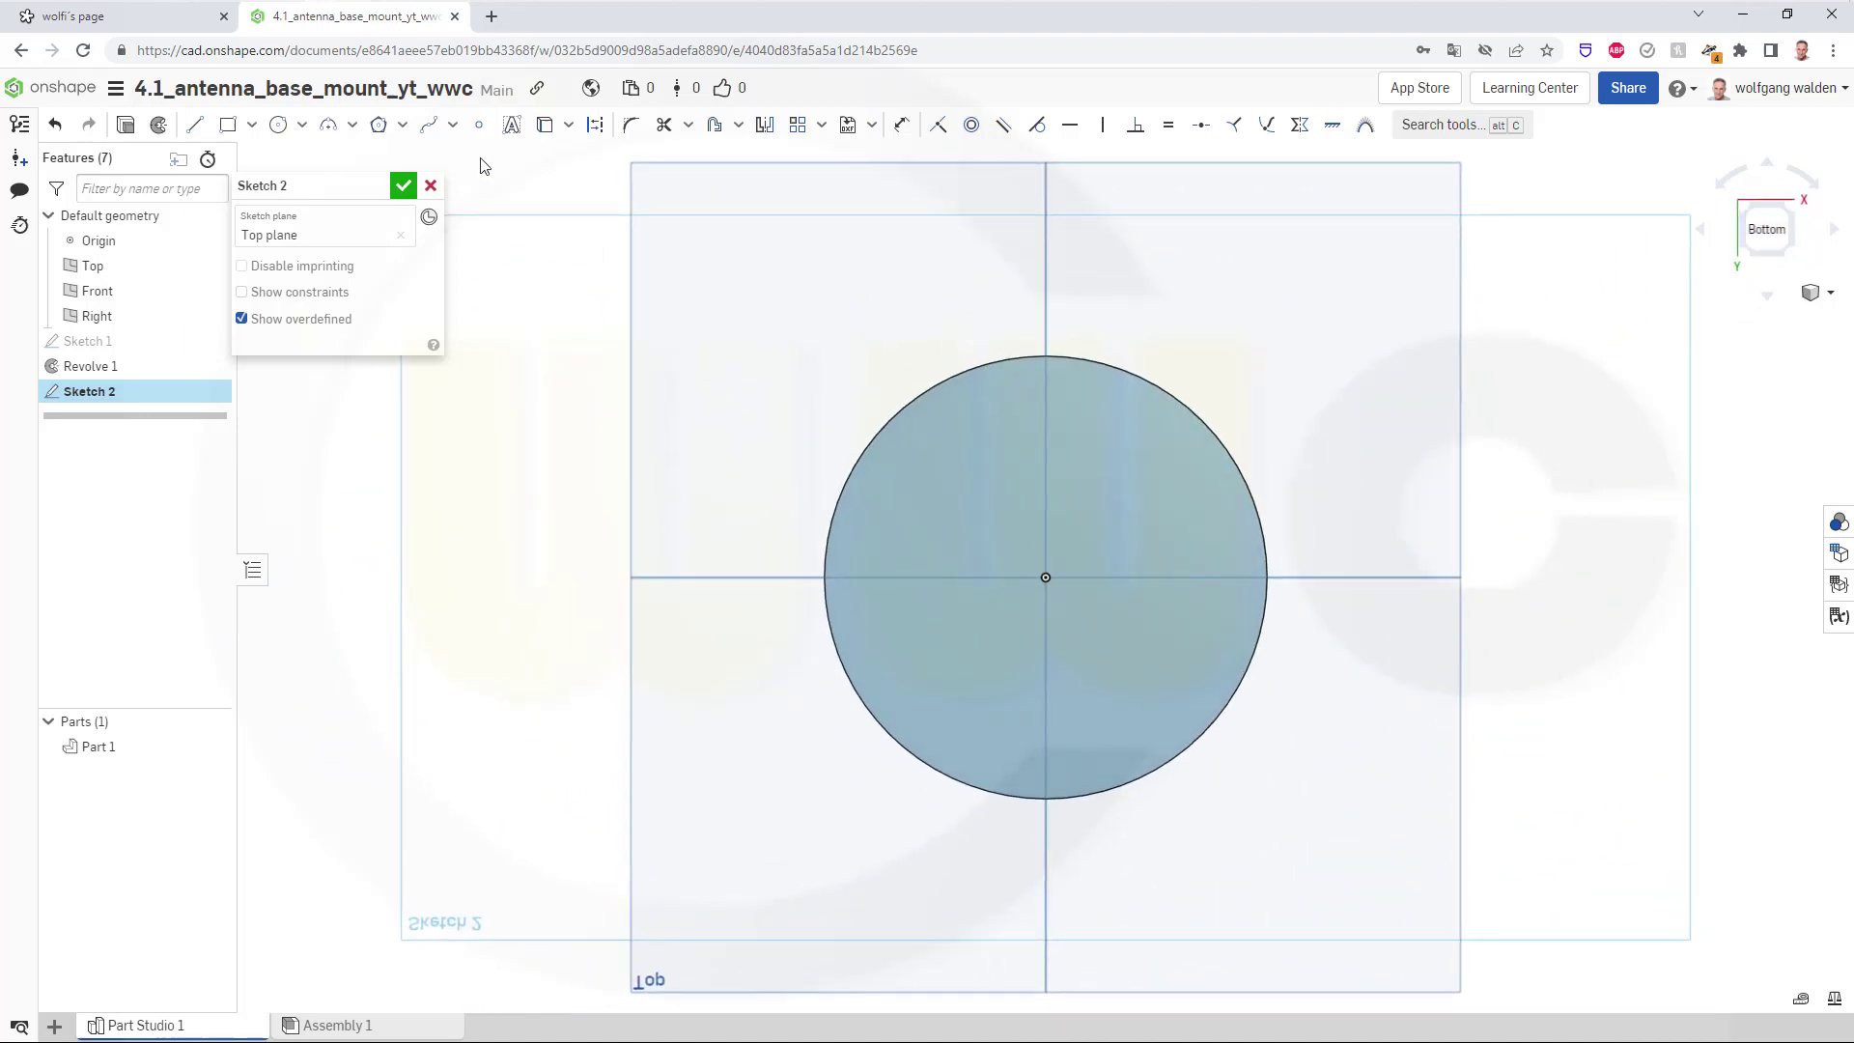
click(478, 123)
click(1271, 580)
click(1214, 578)
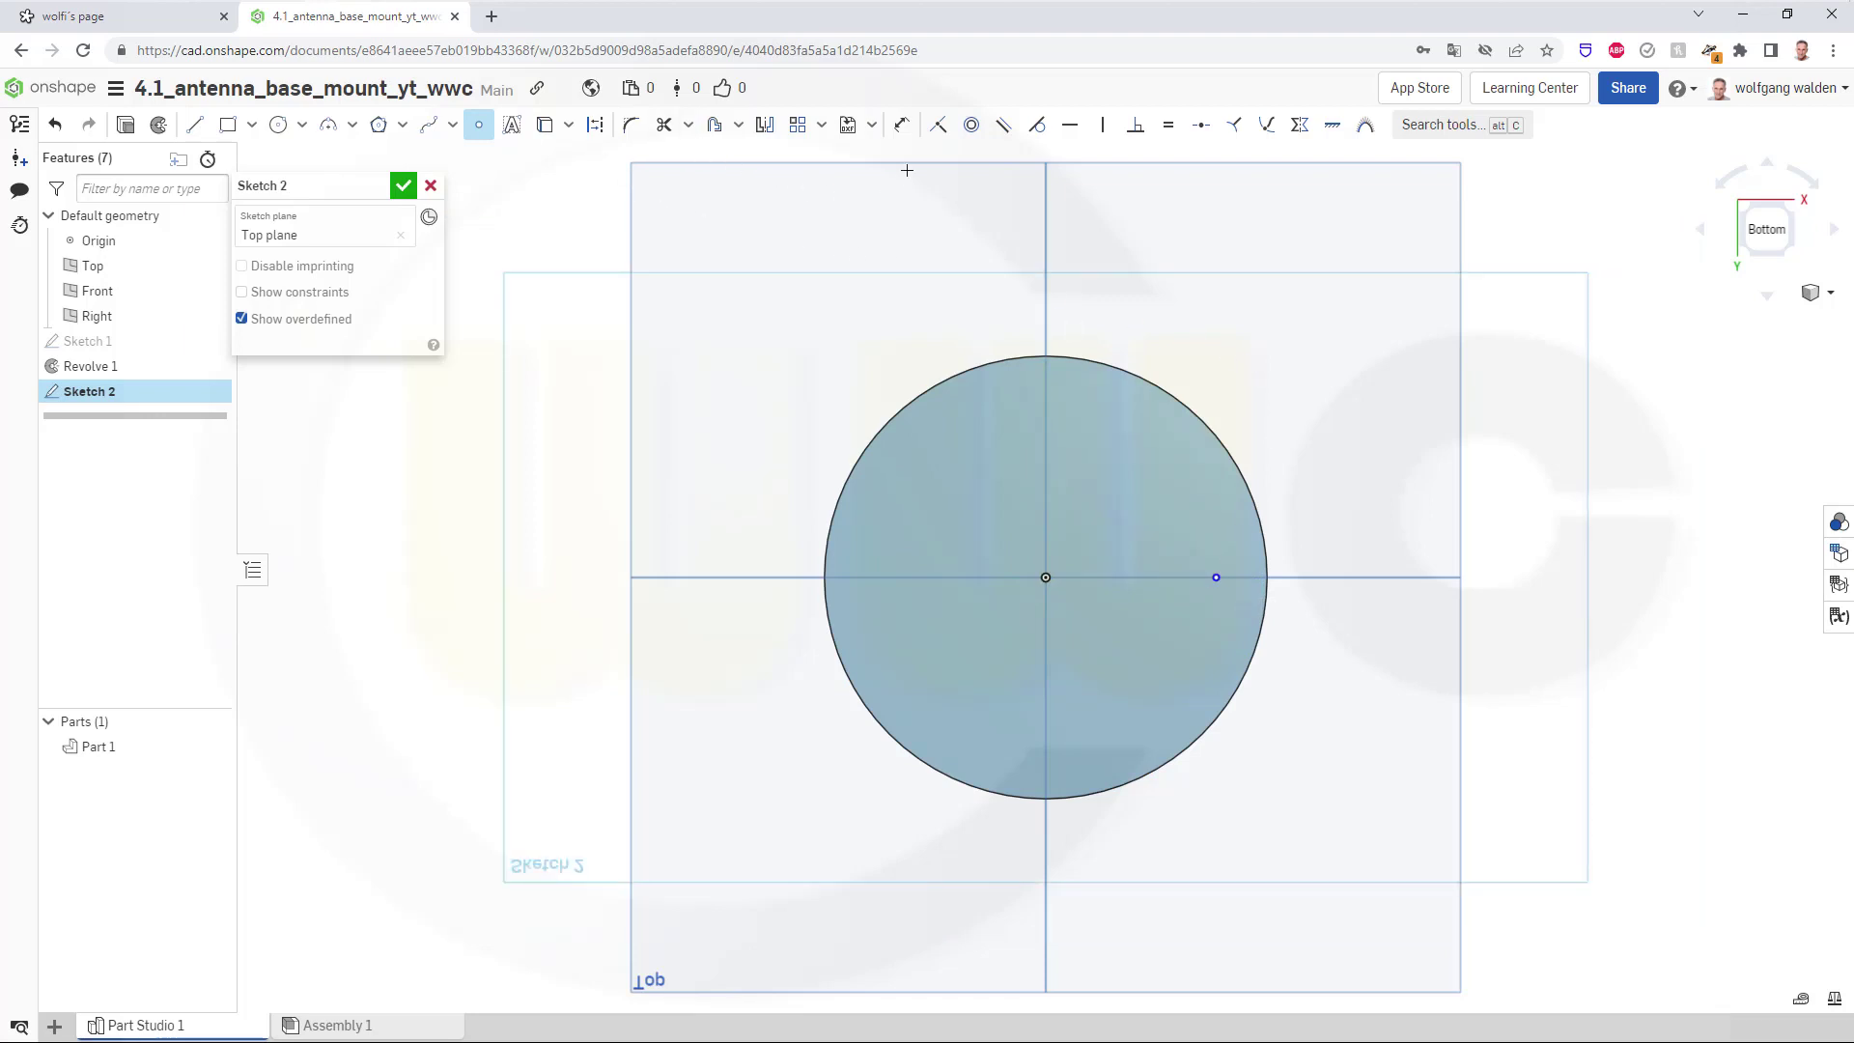
Dimension the point 30 mm horizontally from the origin and close Sketch 2.
key(d)
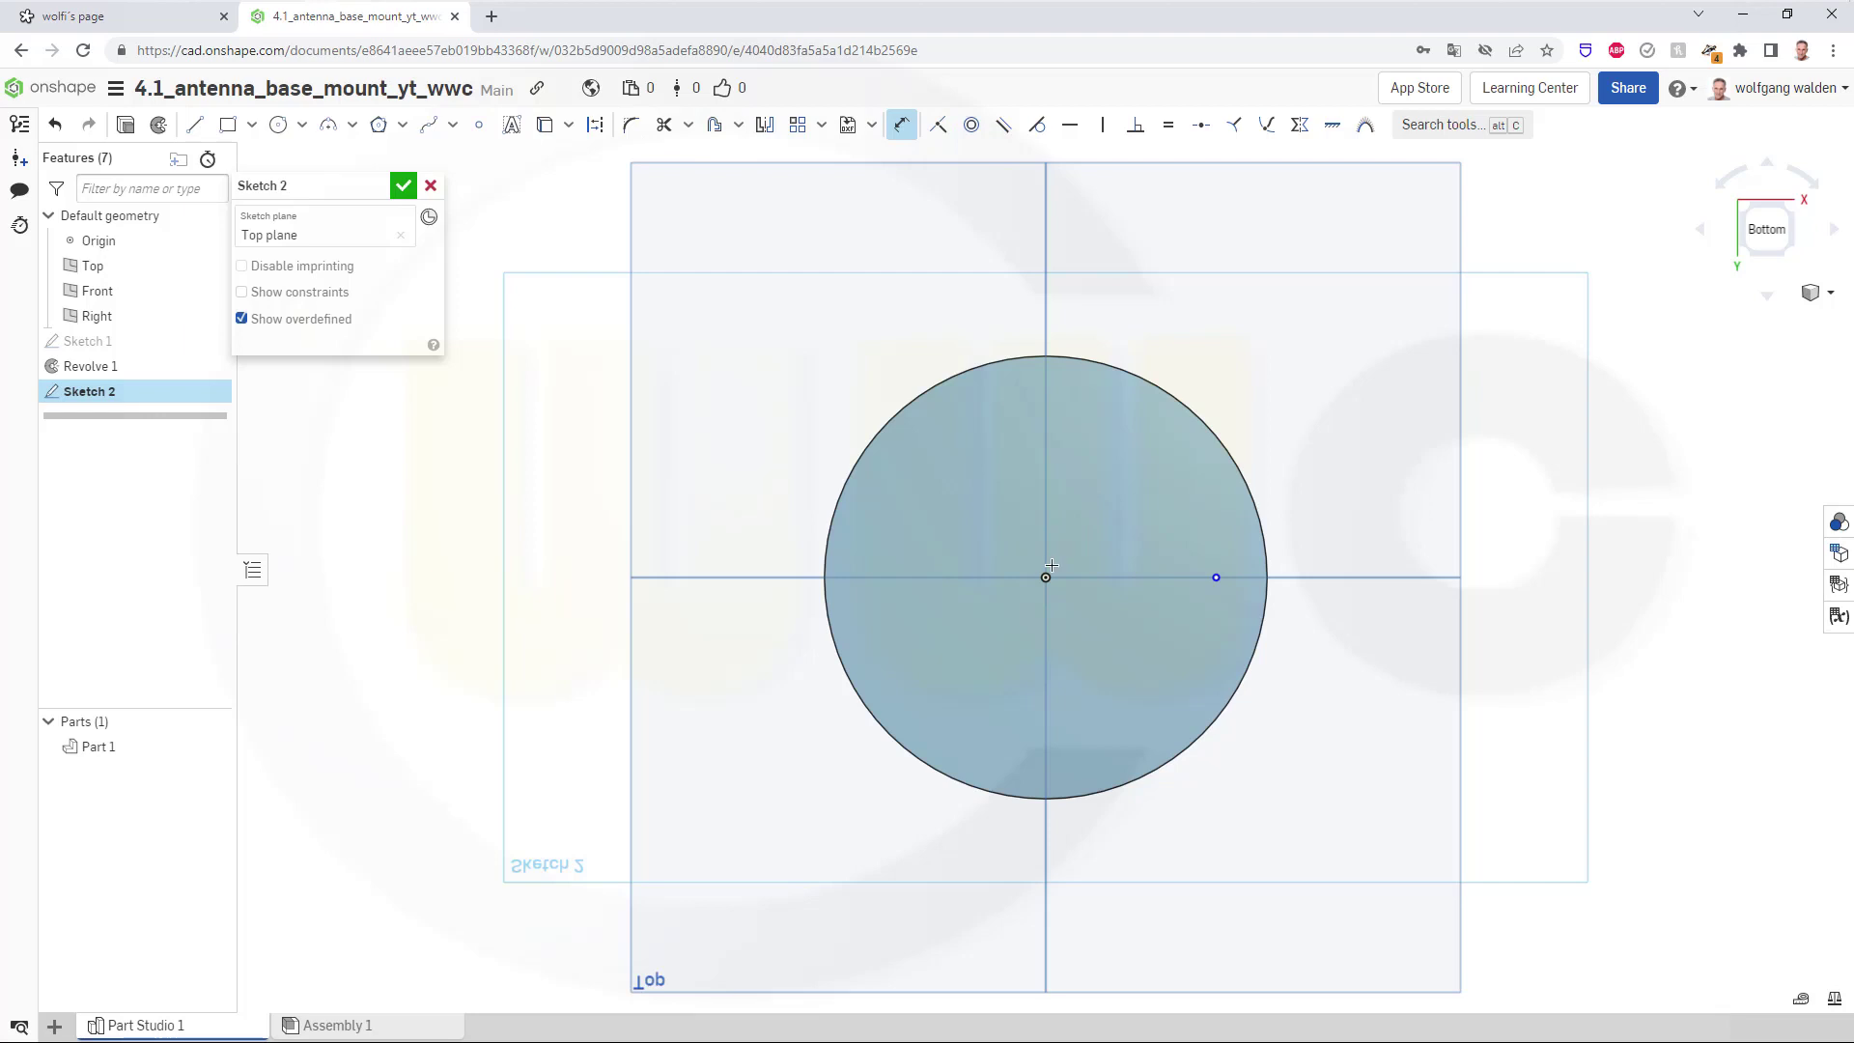
click(1046, 575)
click(1215, 576)
click(1167, 310)
text(30)
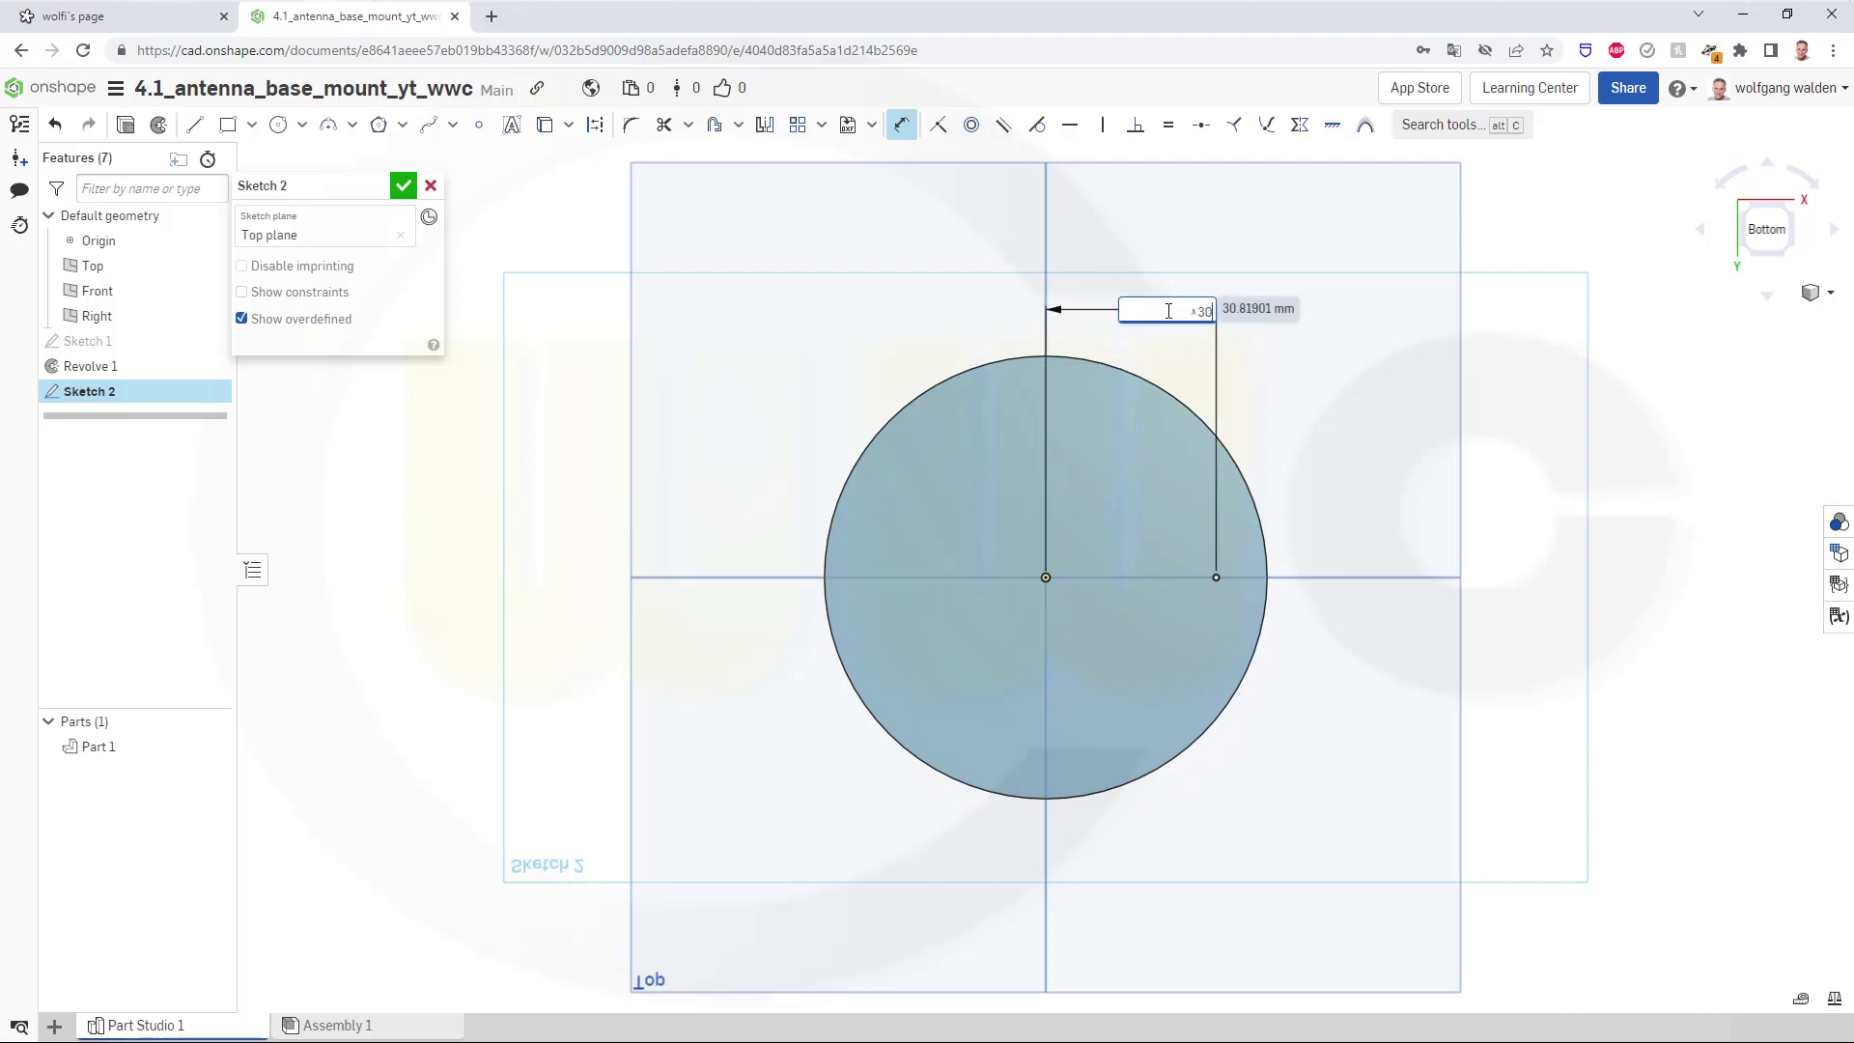
double_click(1168, 310)
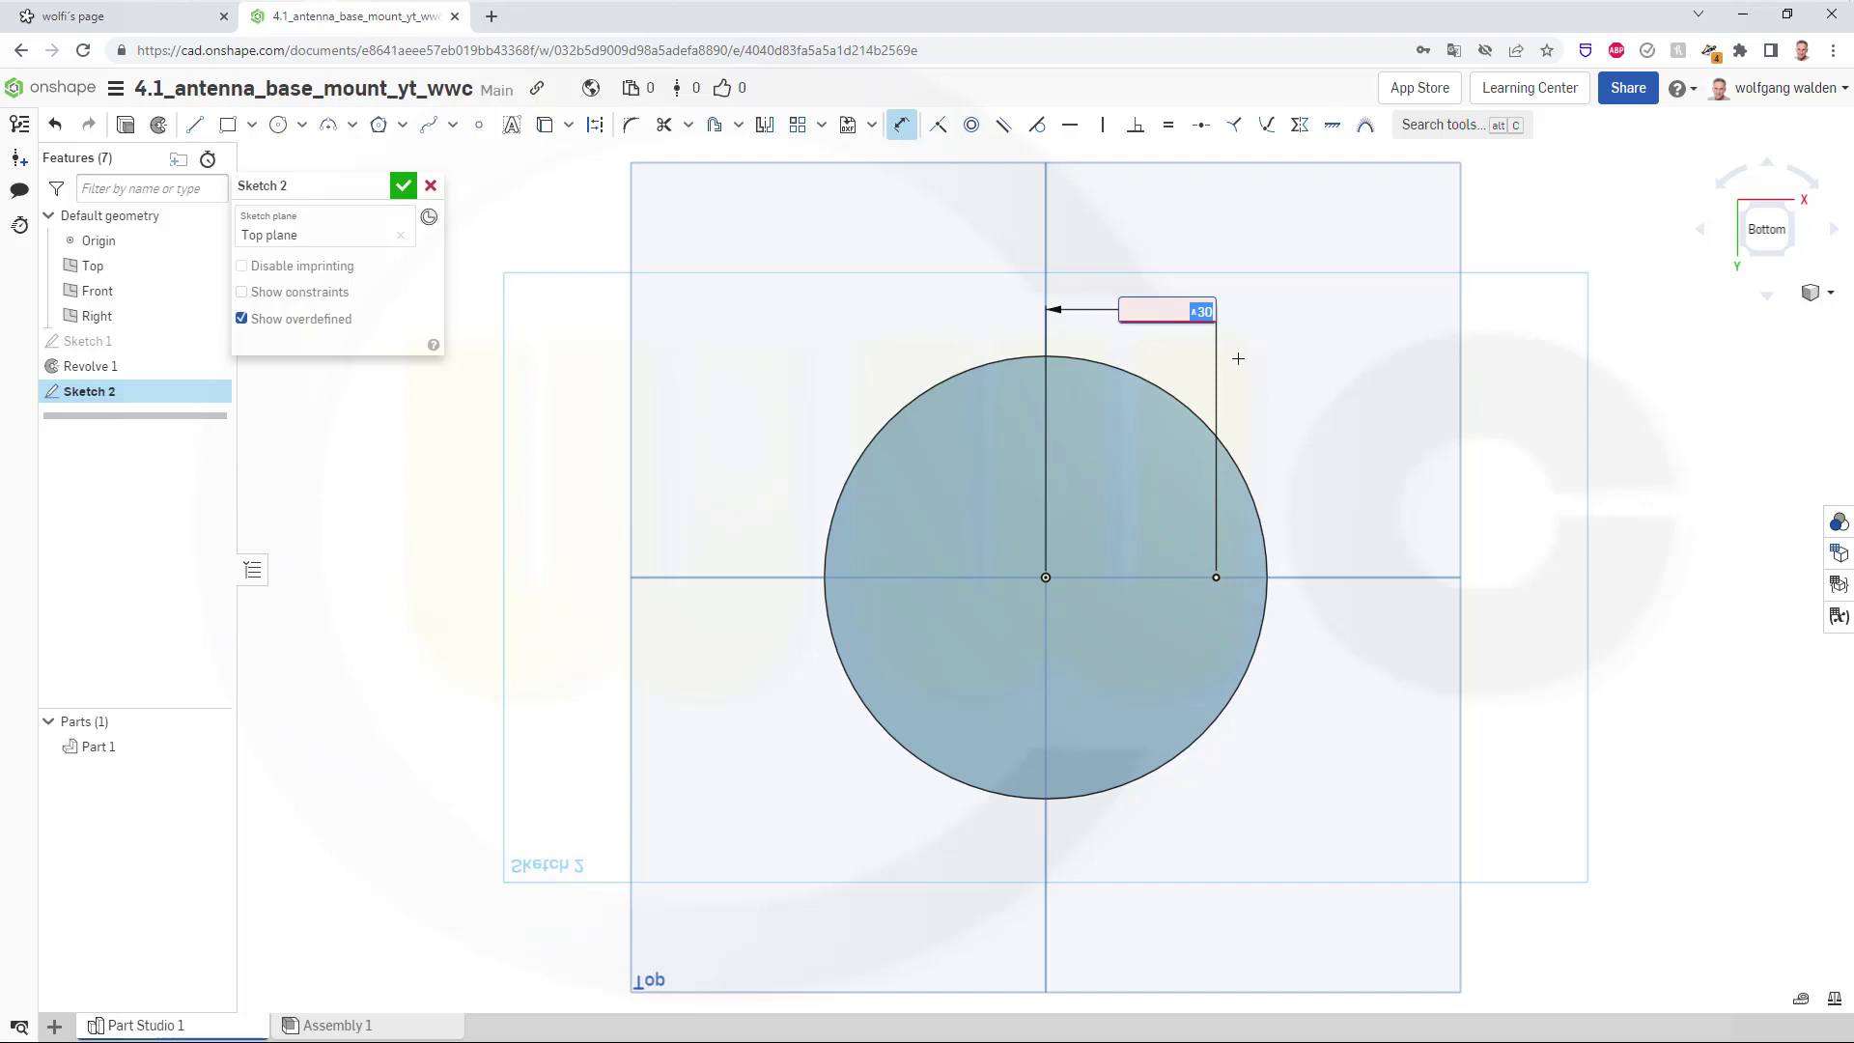
text(3)
key(Return)
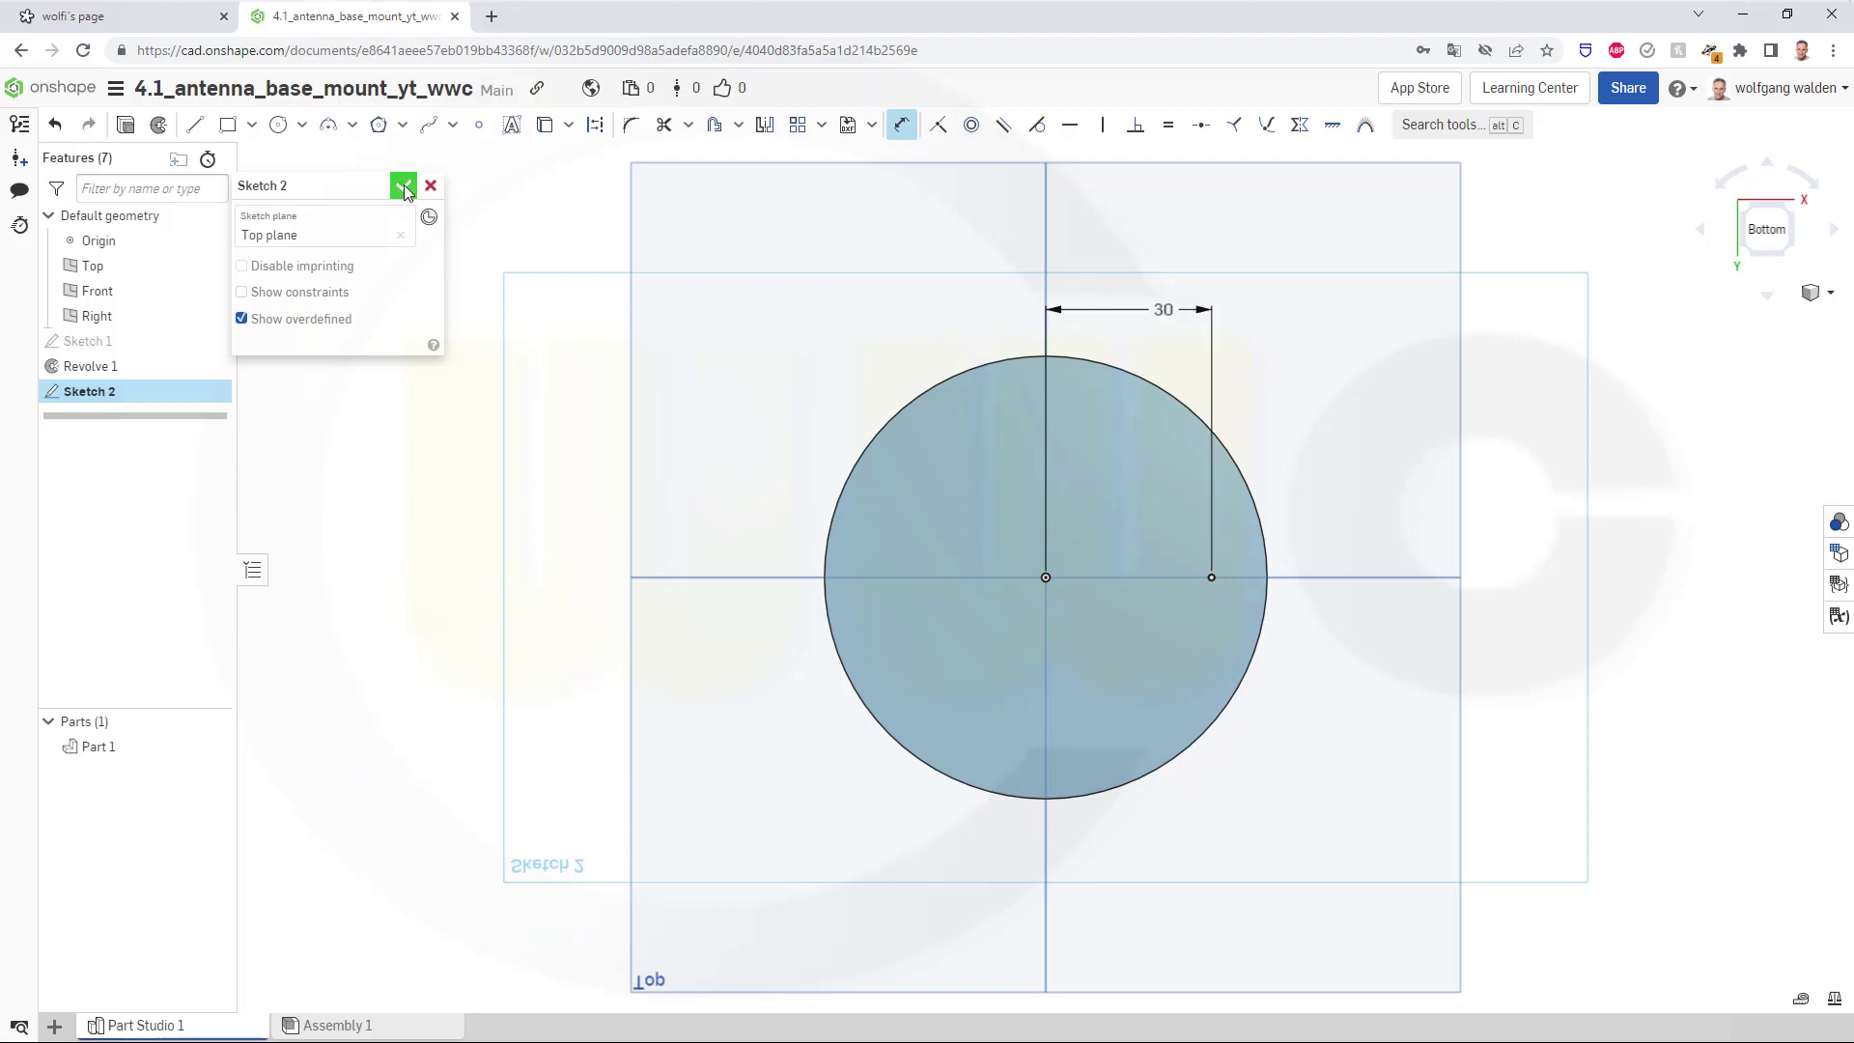
click(405, 187)
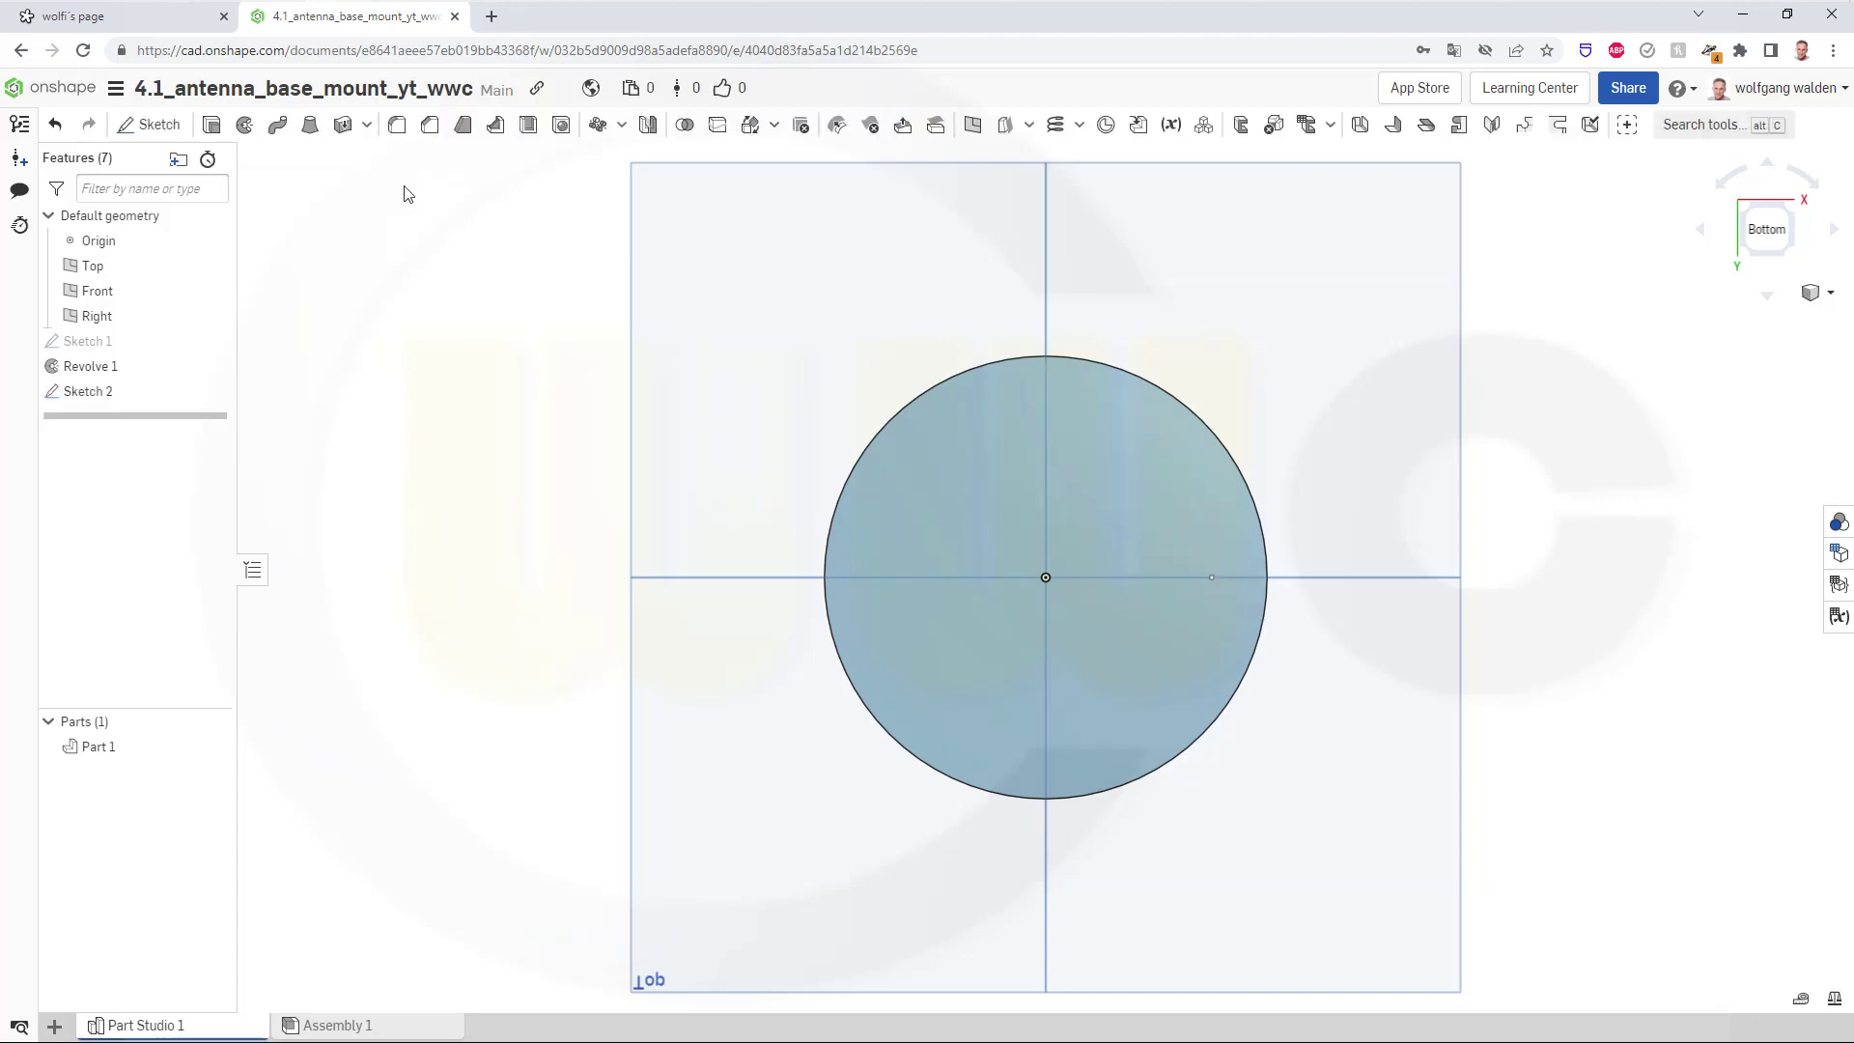
Cut a simple 11 mm through Hole 1 at Sketch 2's point on the flange.
right_drag(906, 426, 693, 322)
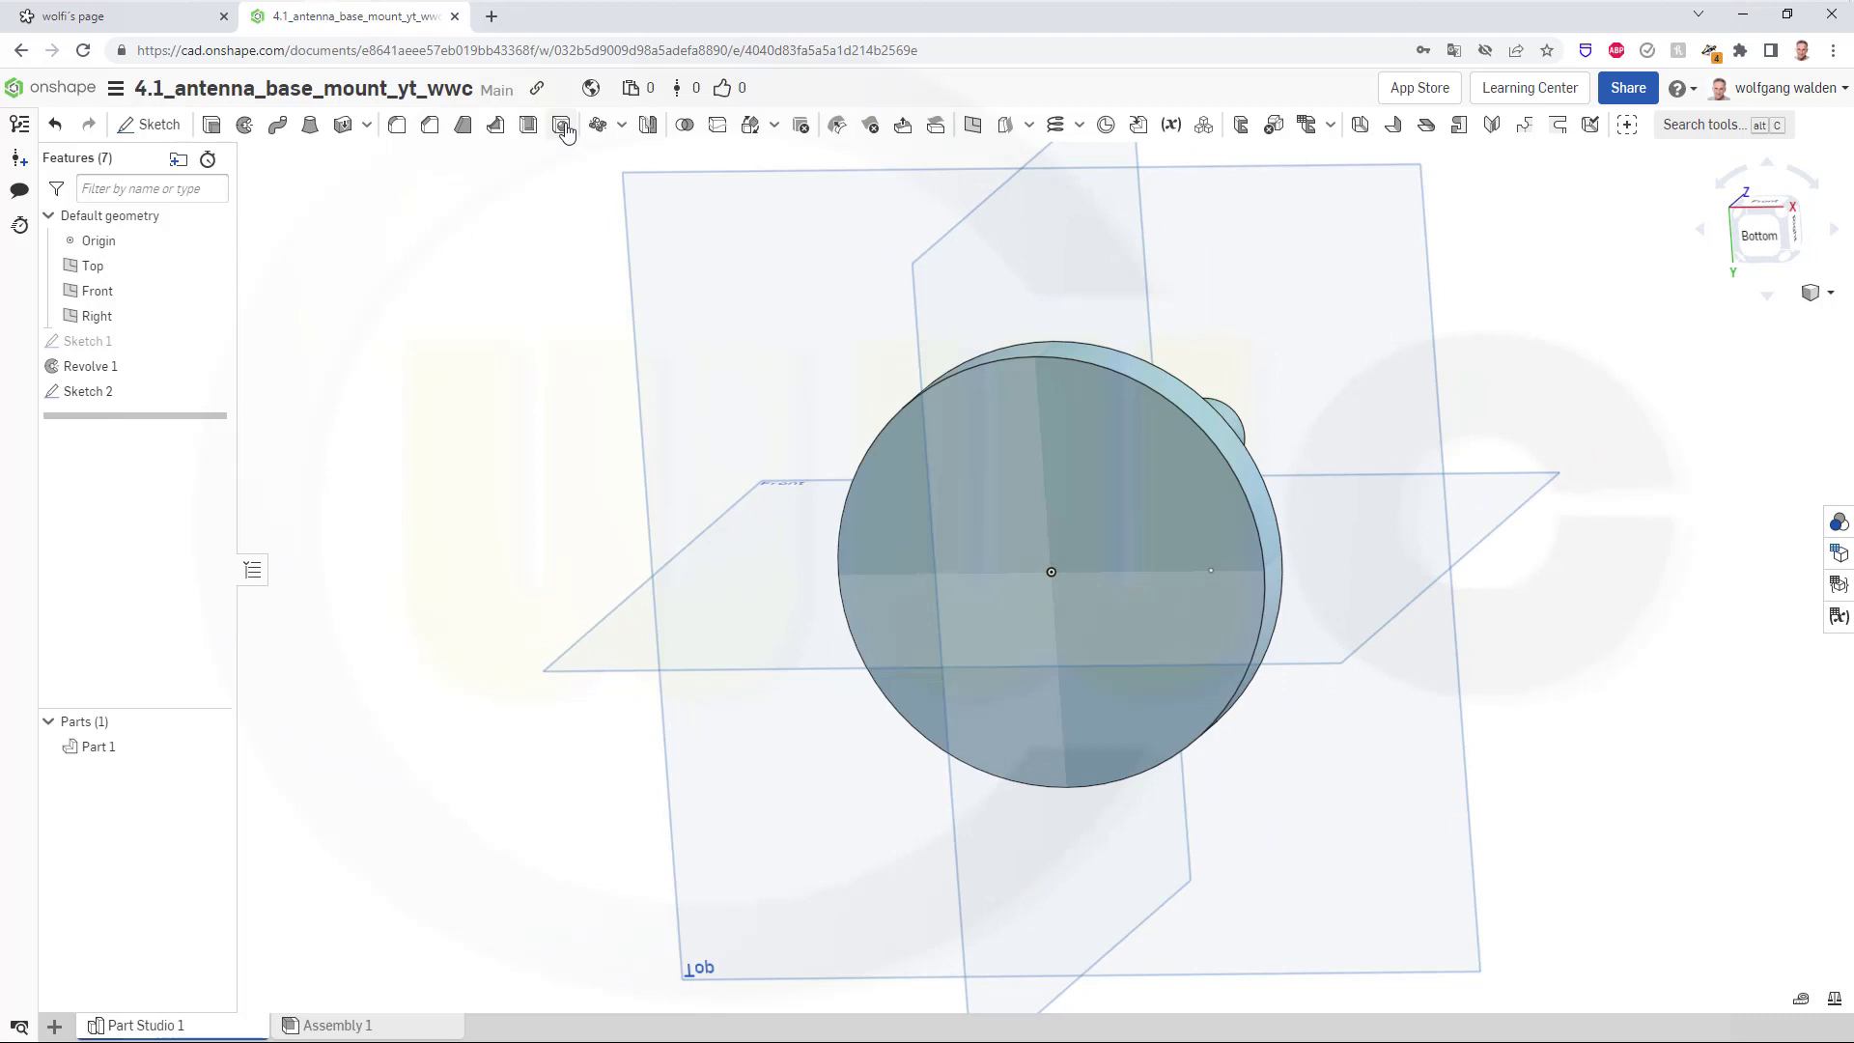
click(562, 128)
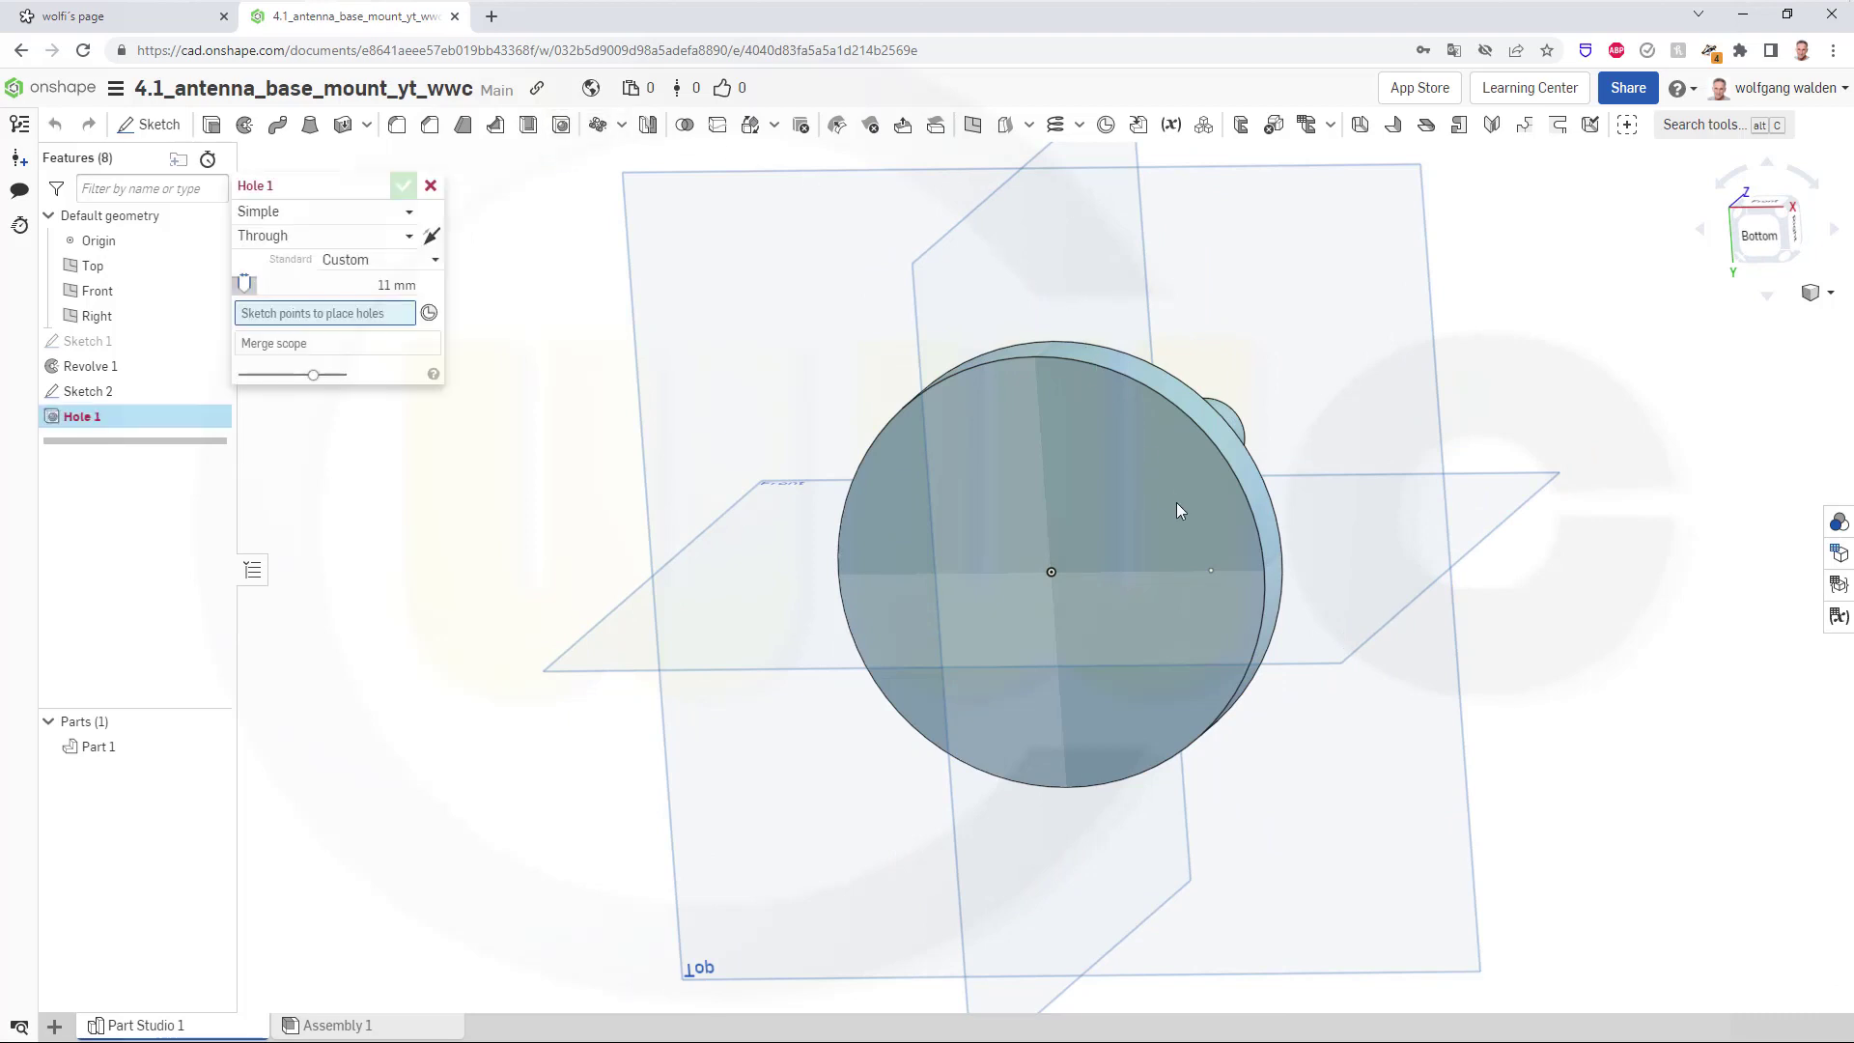
click(1209, 568)
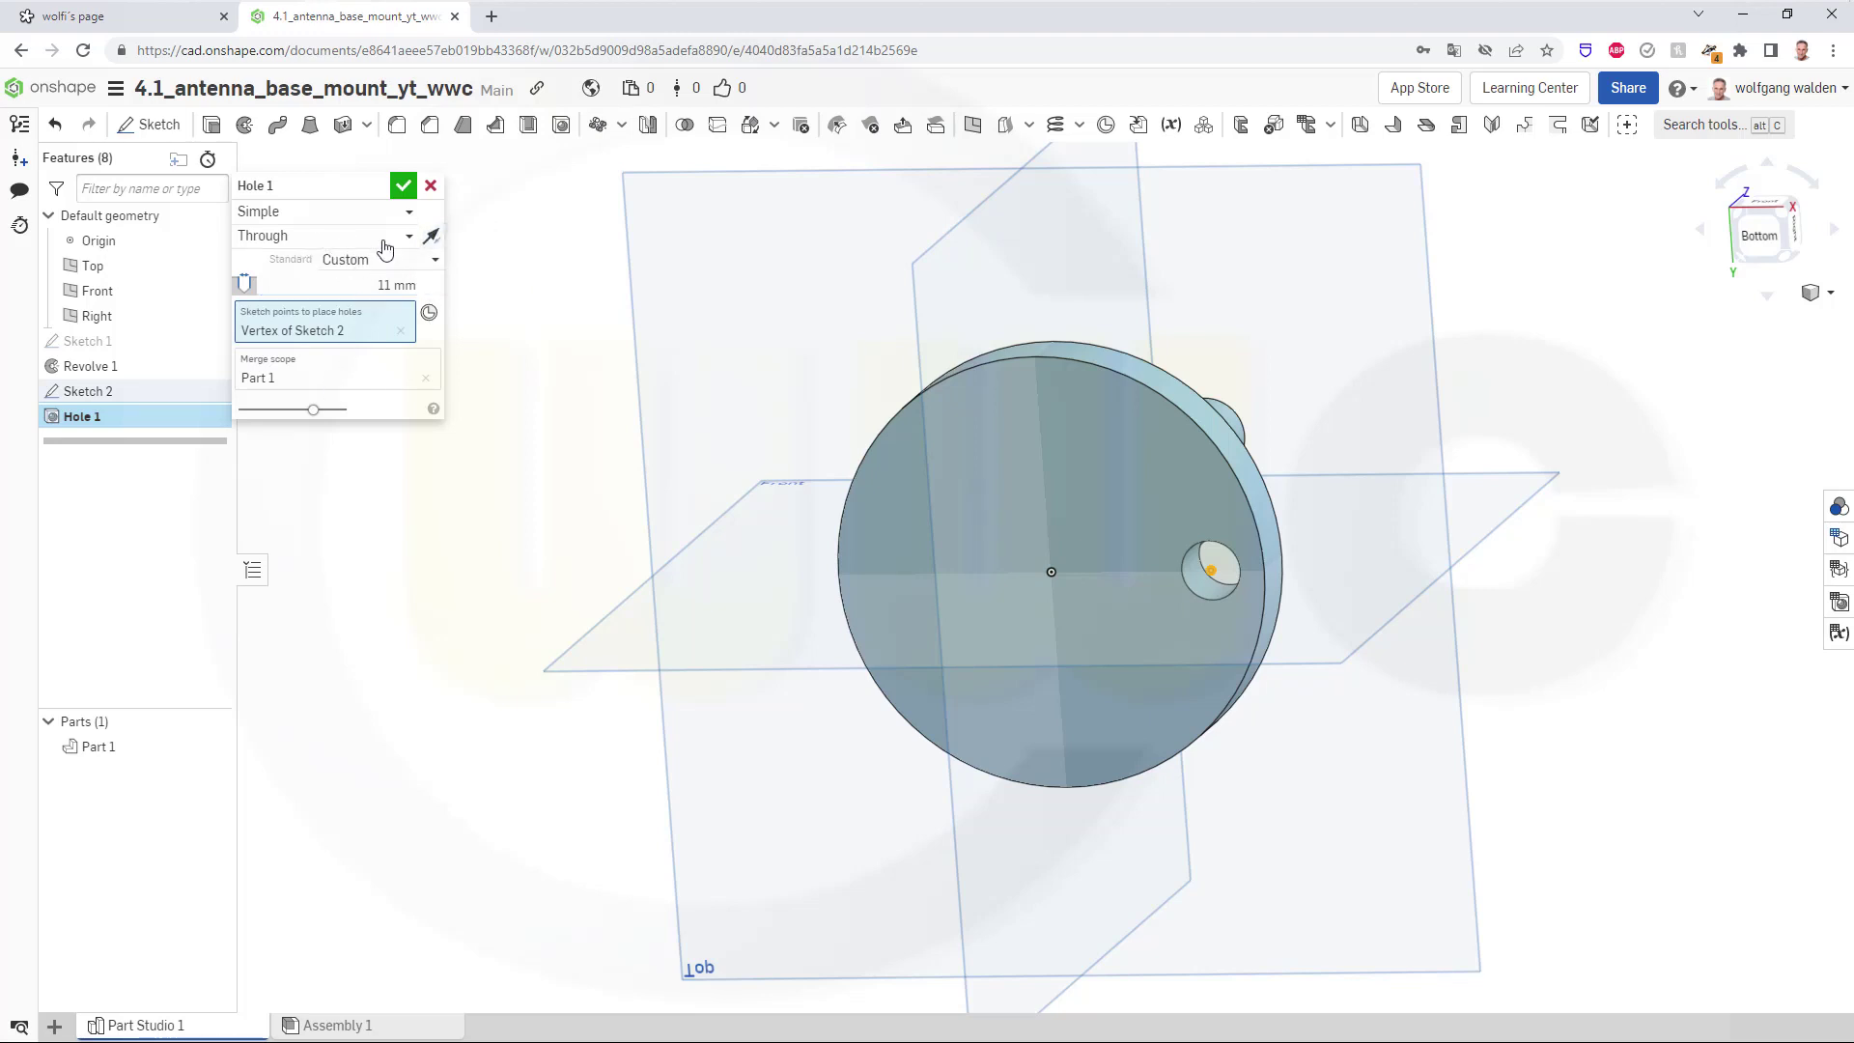
click(404, 187)
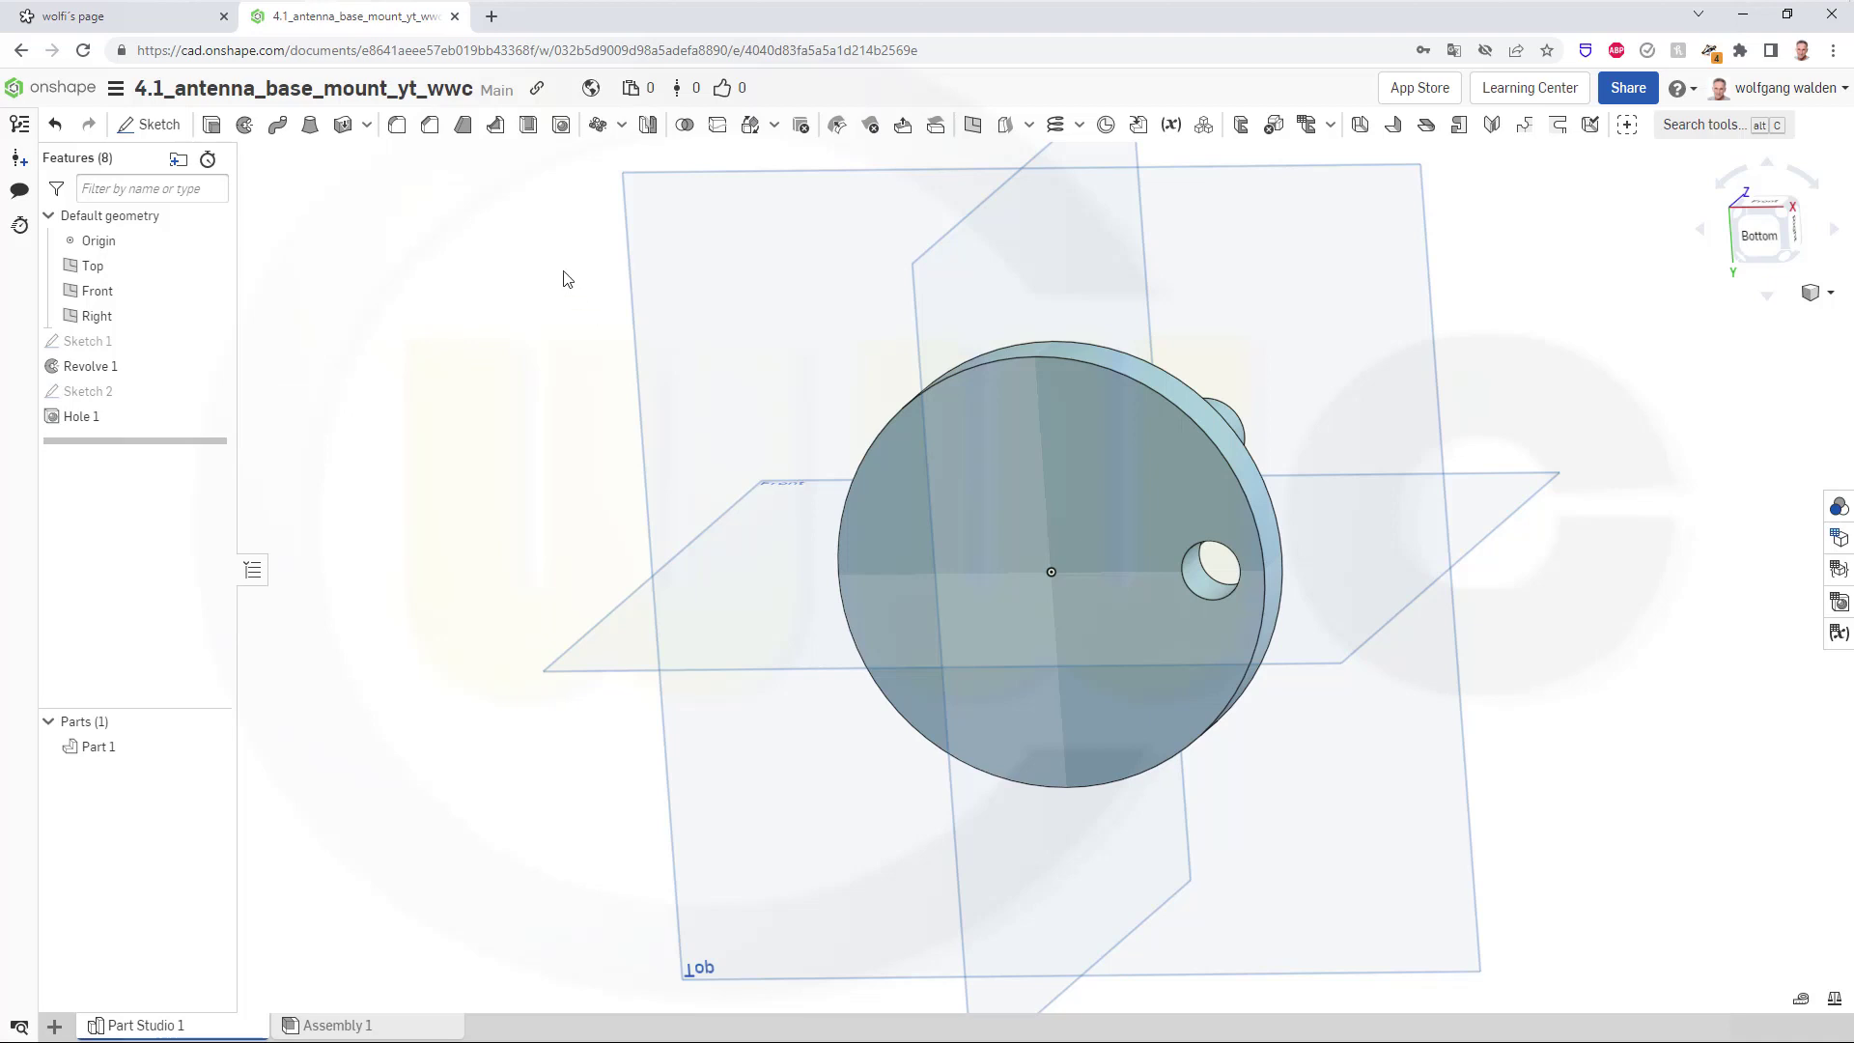
Circular-pattern Hole 1 four times around the shaft's cylindrical face as the axis.
click(619, 130)
click(629, 188)
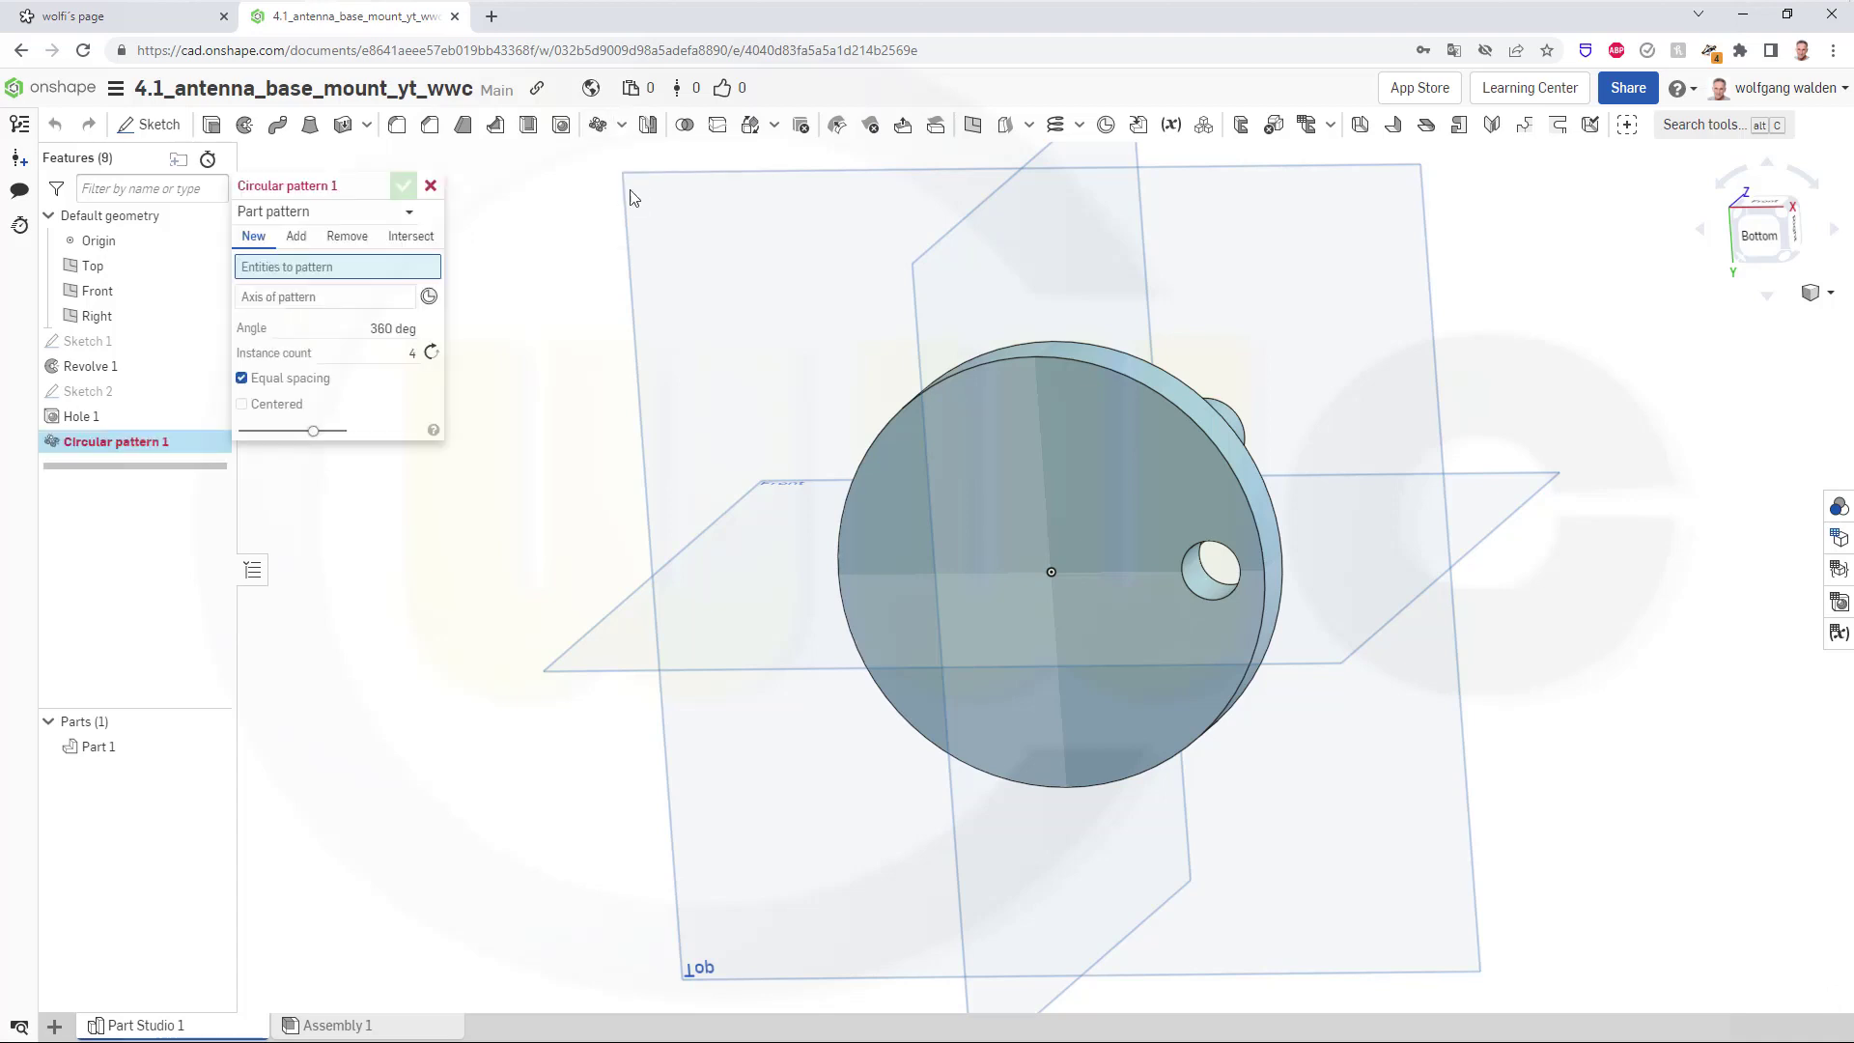
click(413, 217)
click(327, 275)
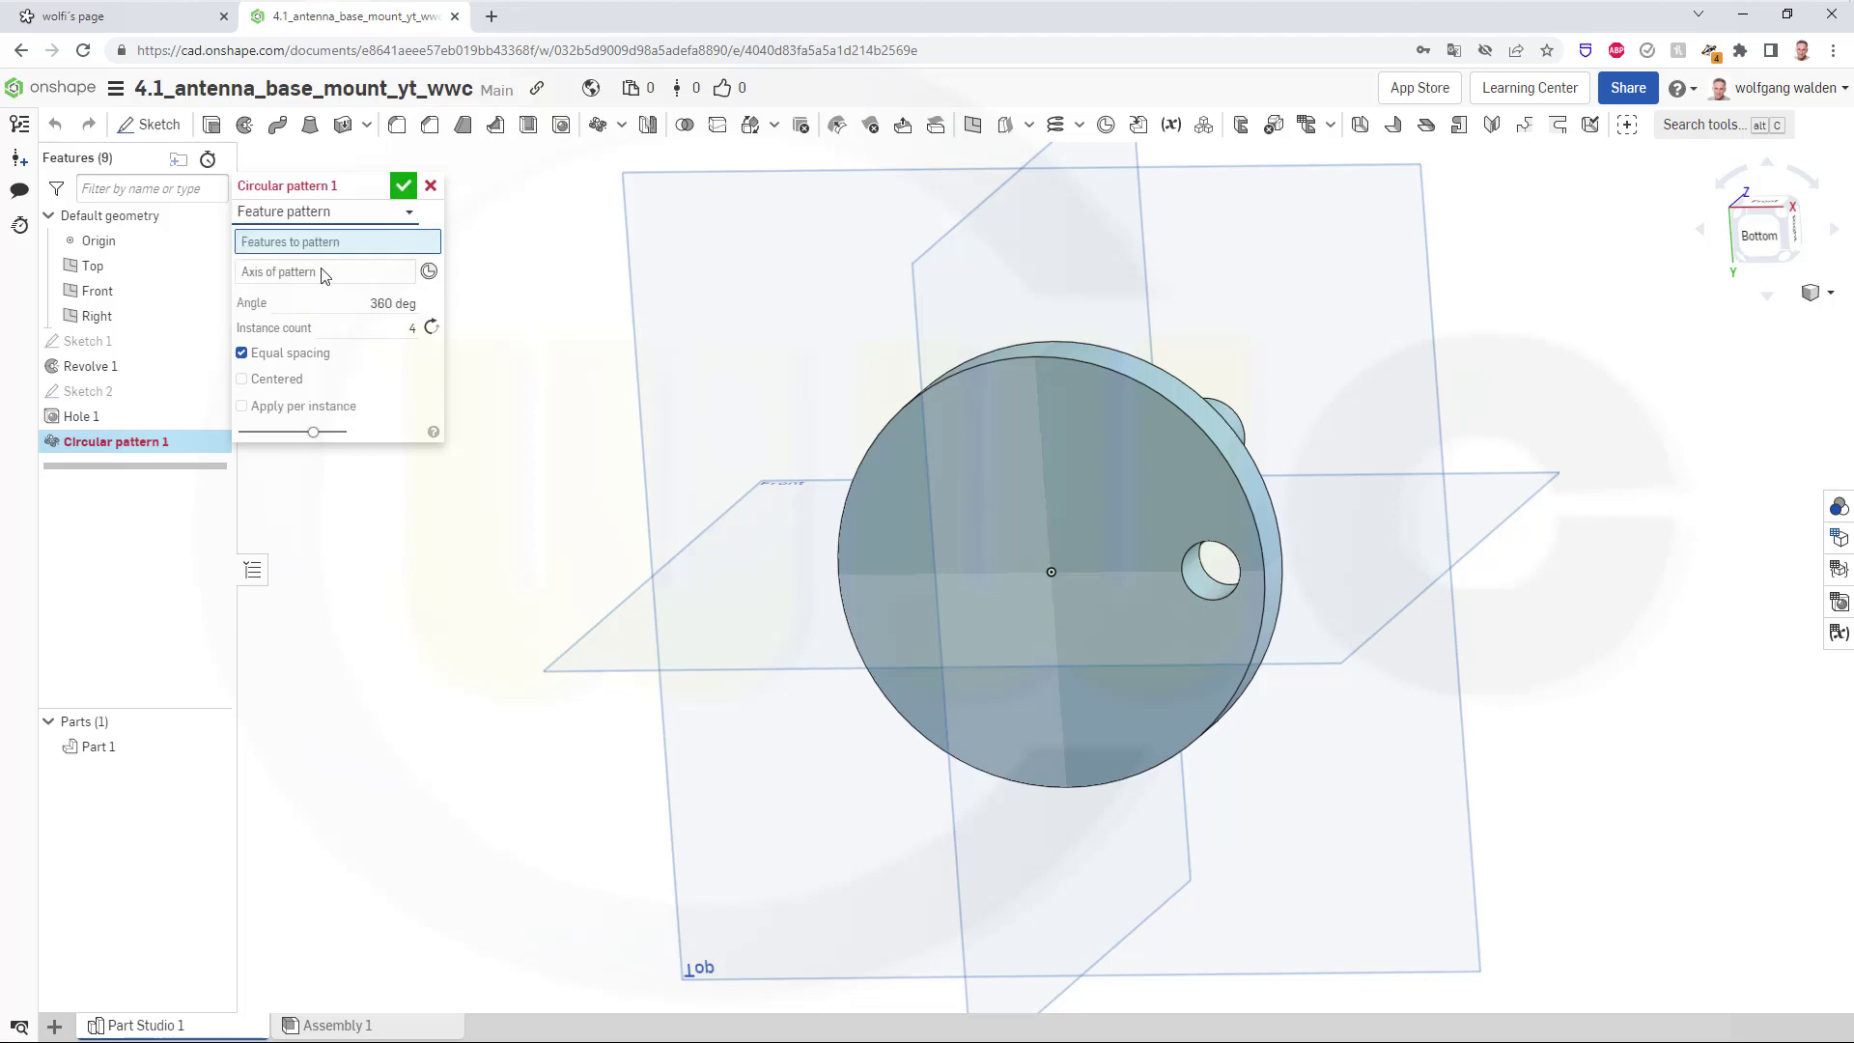
click(94, 416)
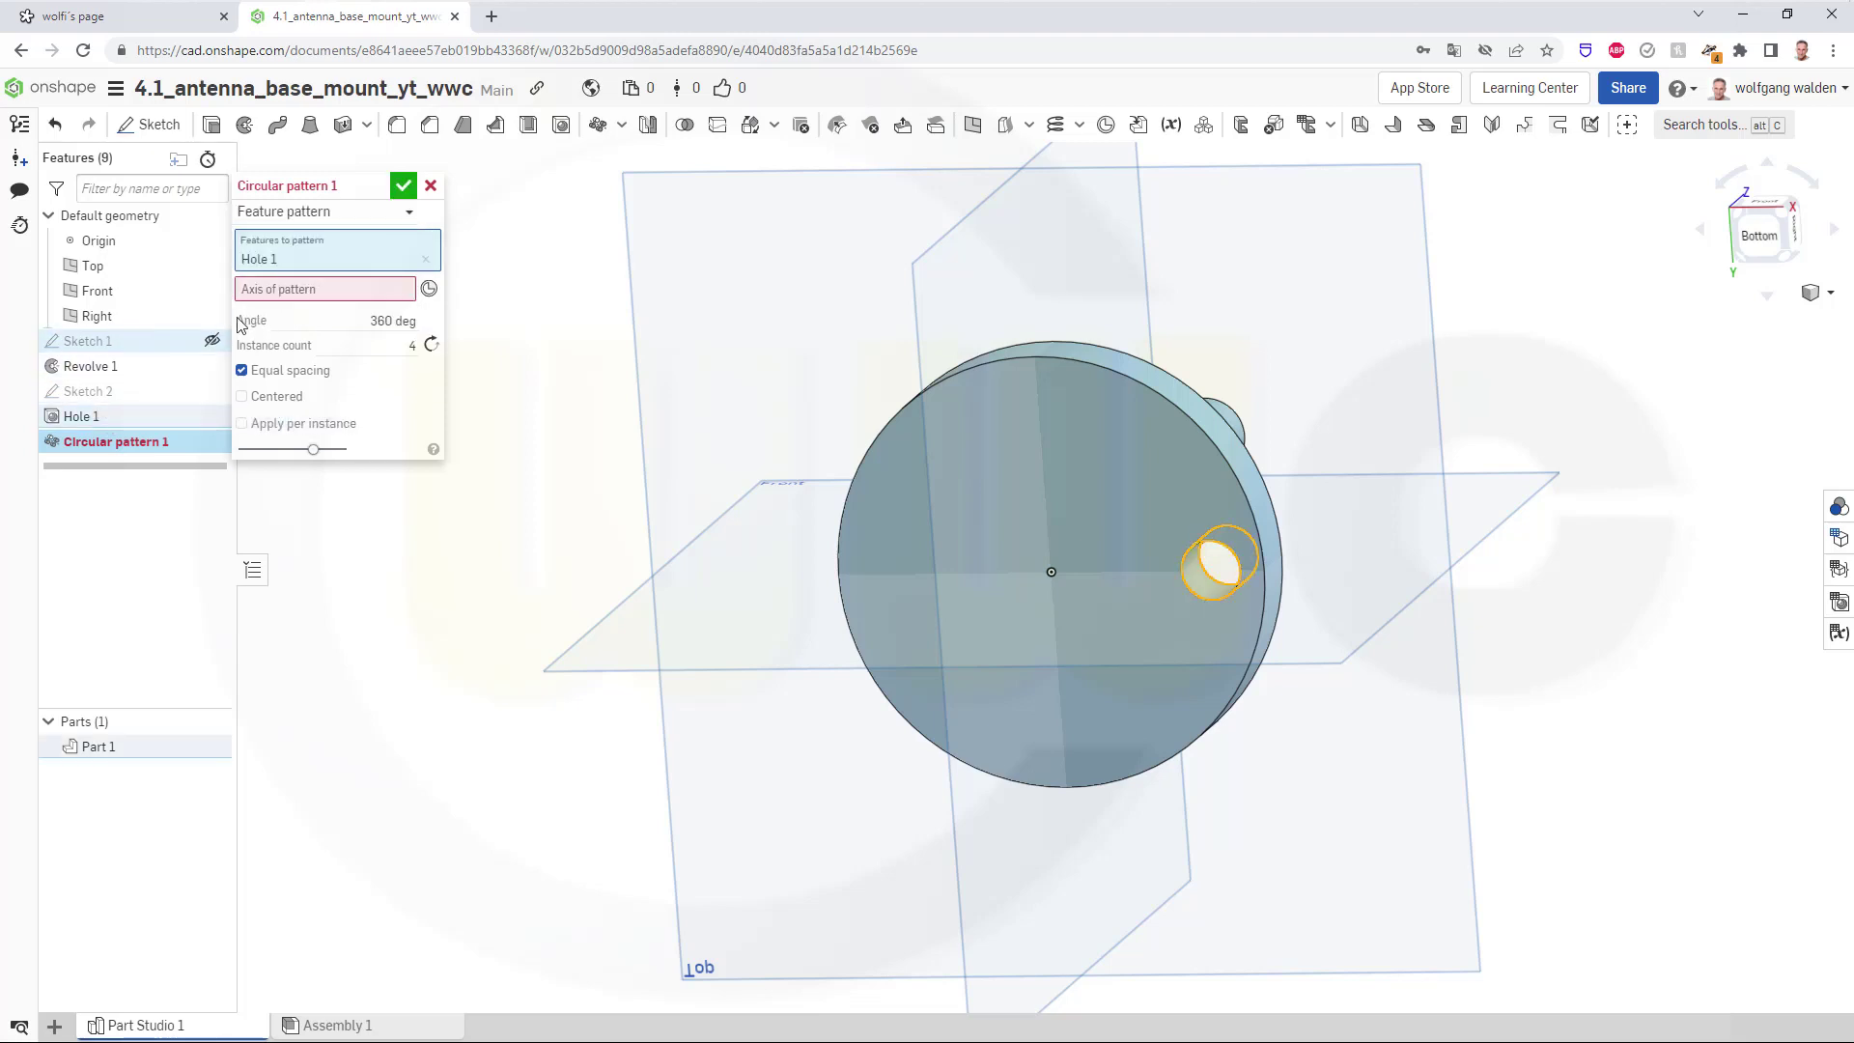
click(297, 289)
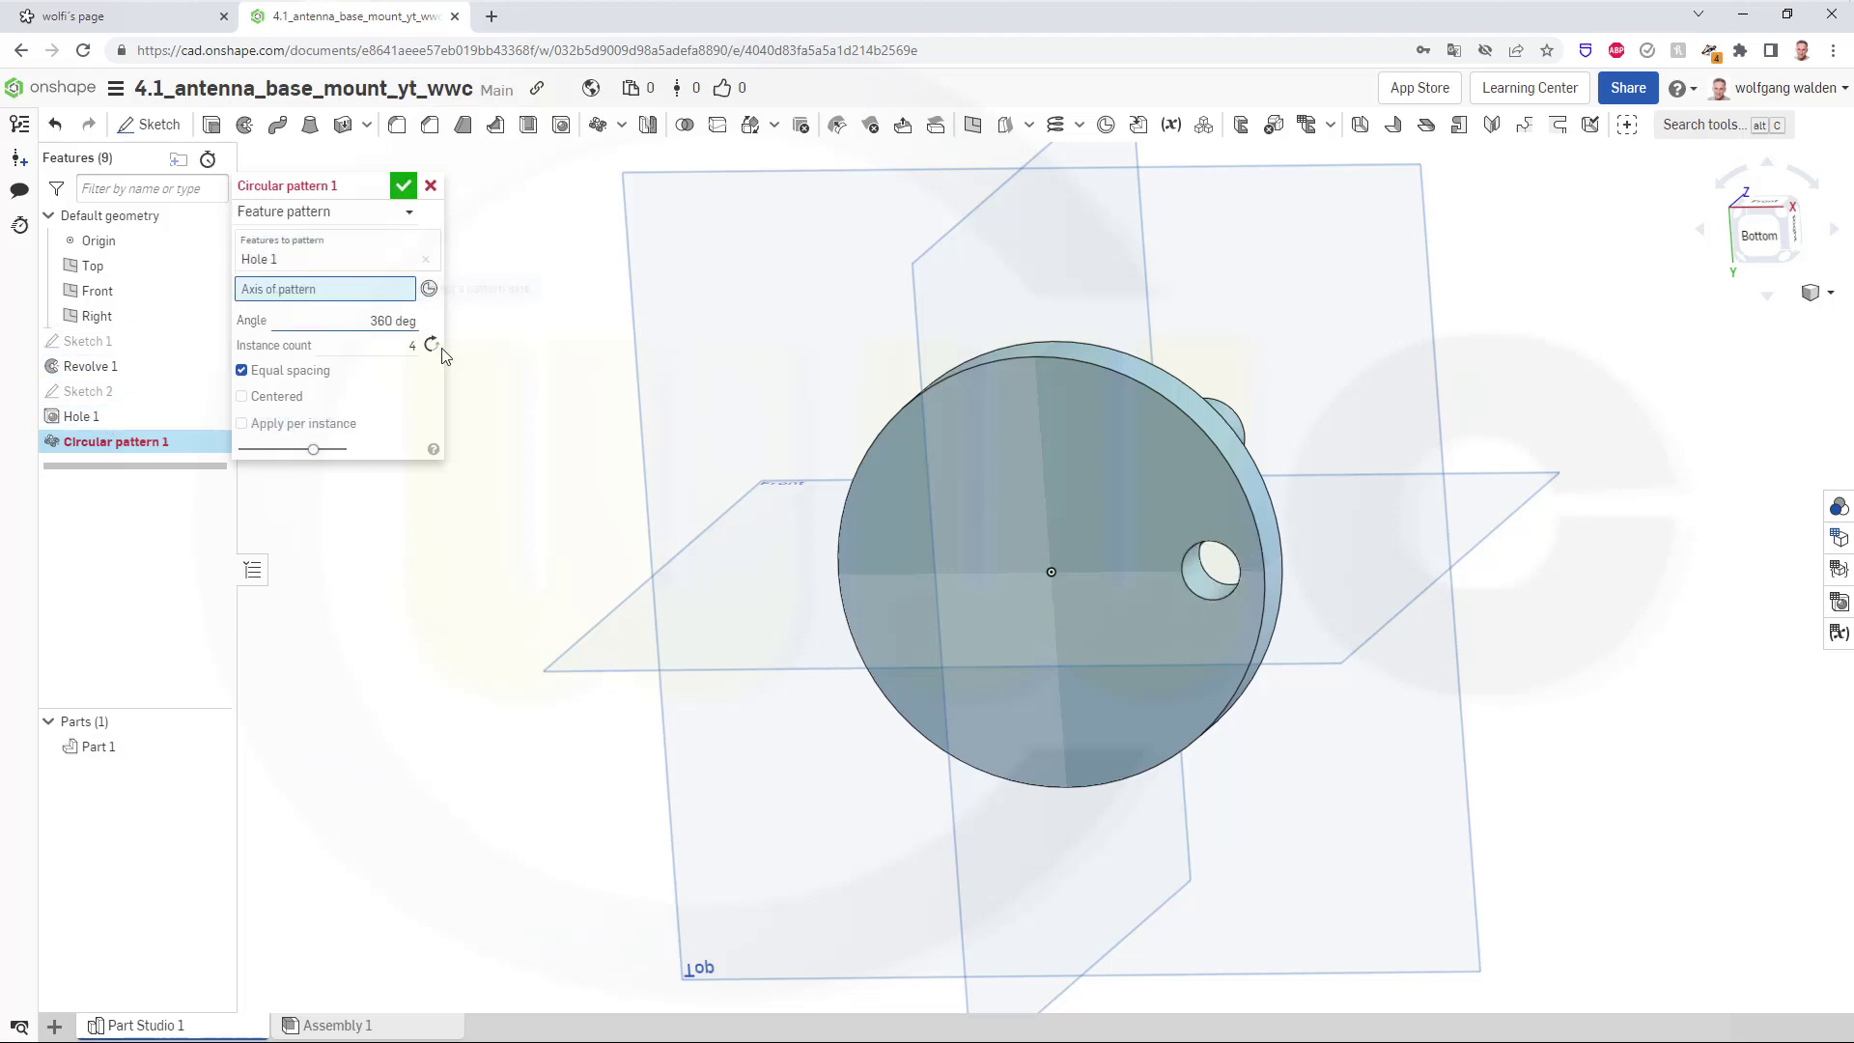
mouse_move(535, 477)
right_down()
mouse_move(530, 559)
mouse_move(486, 633)
right_up()
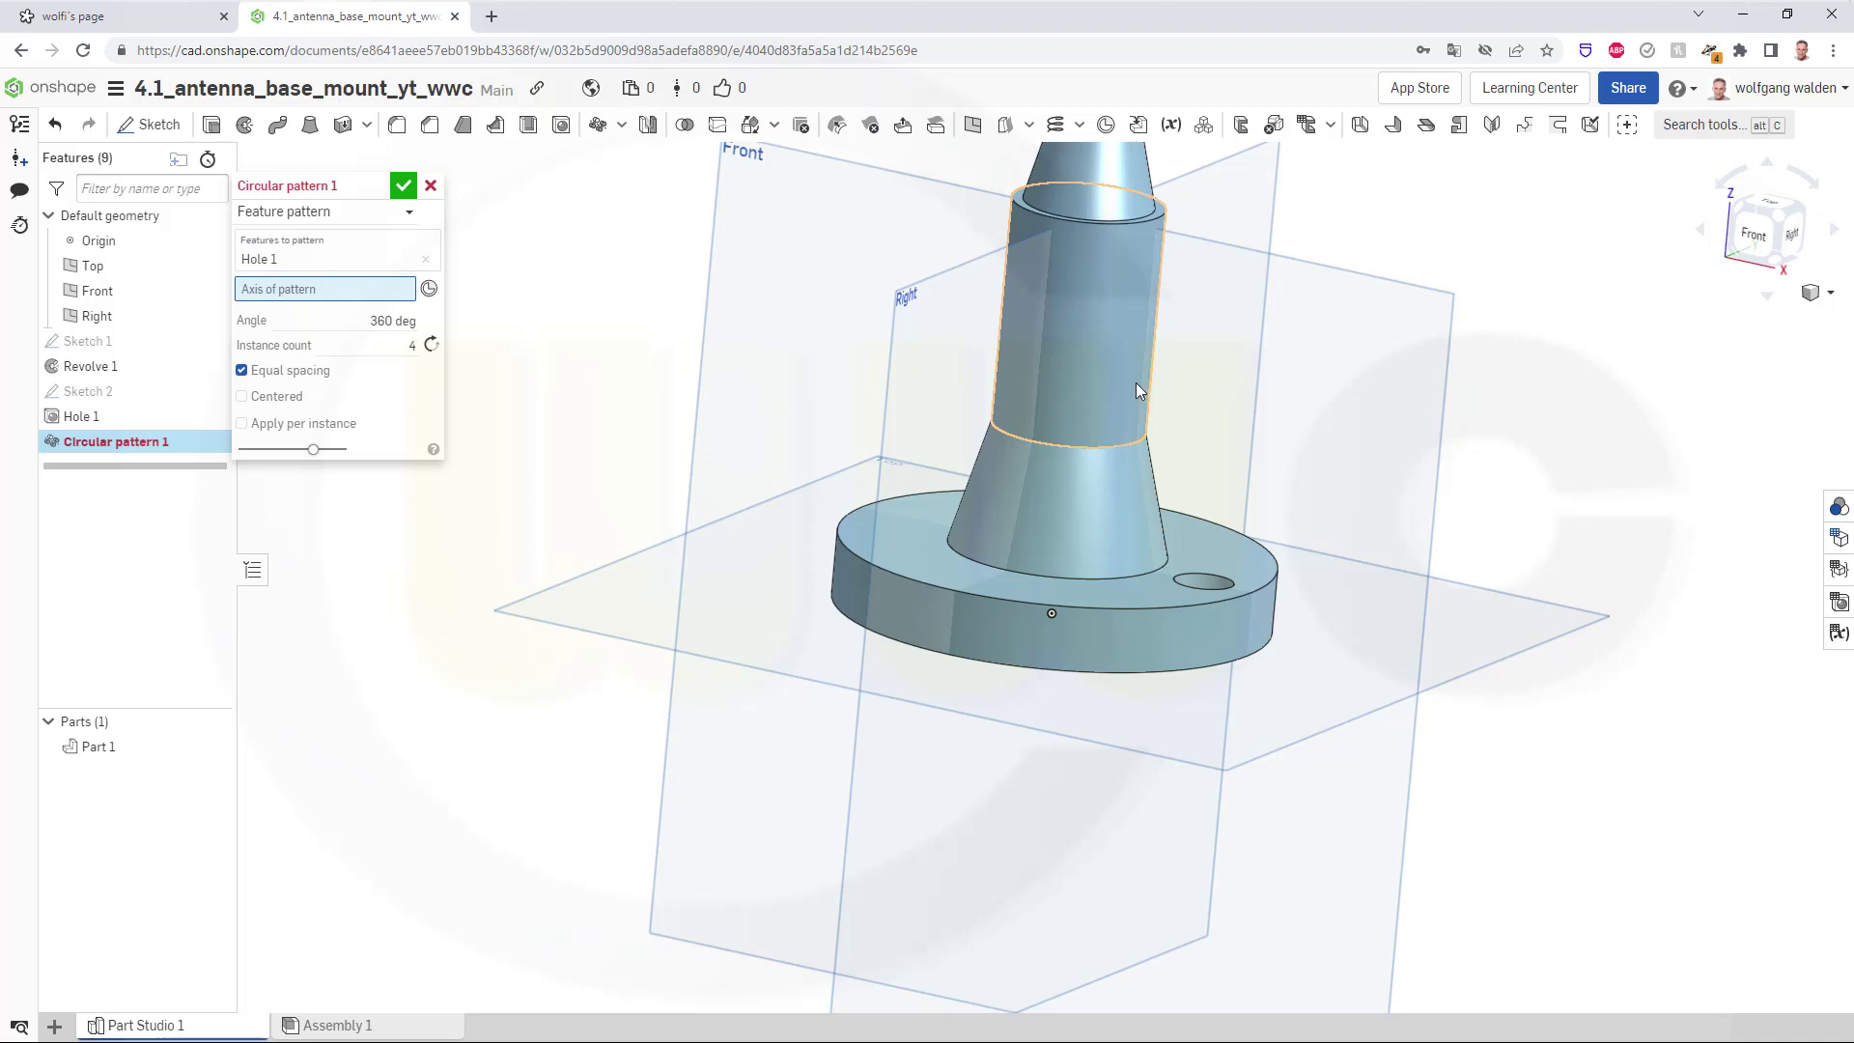
click(1112, 366)
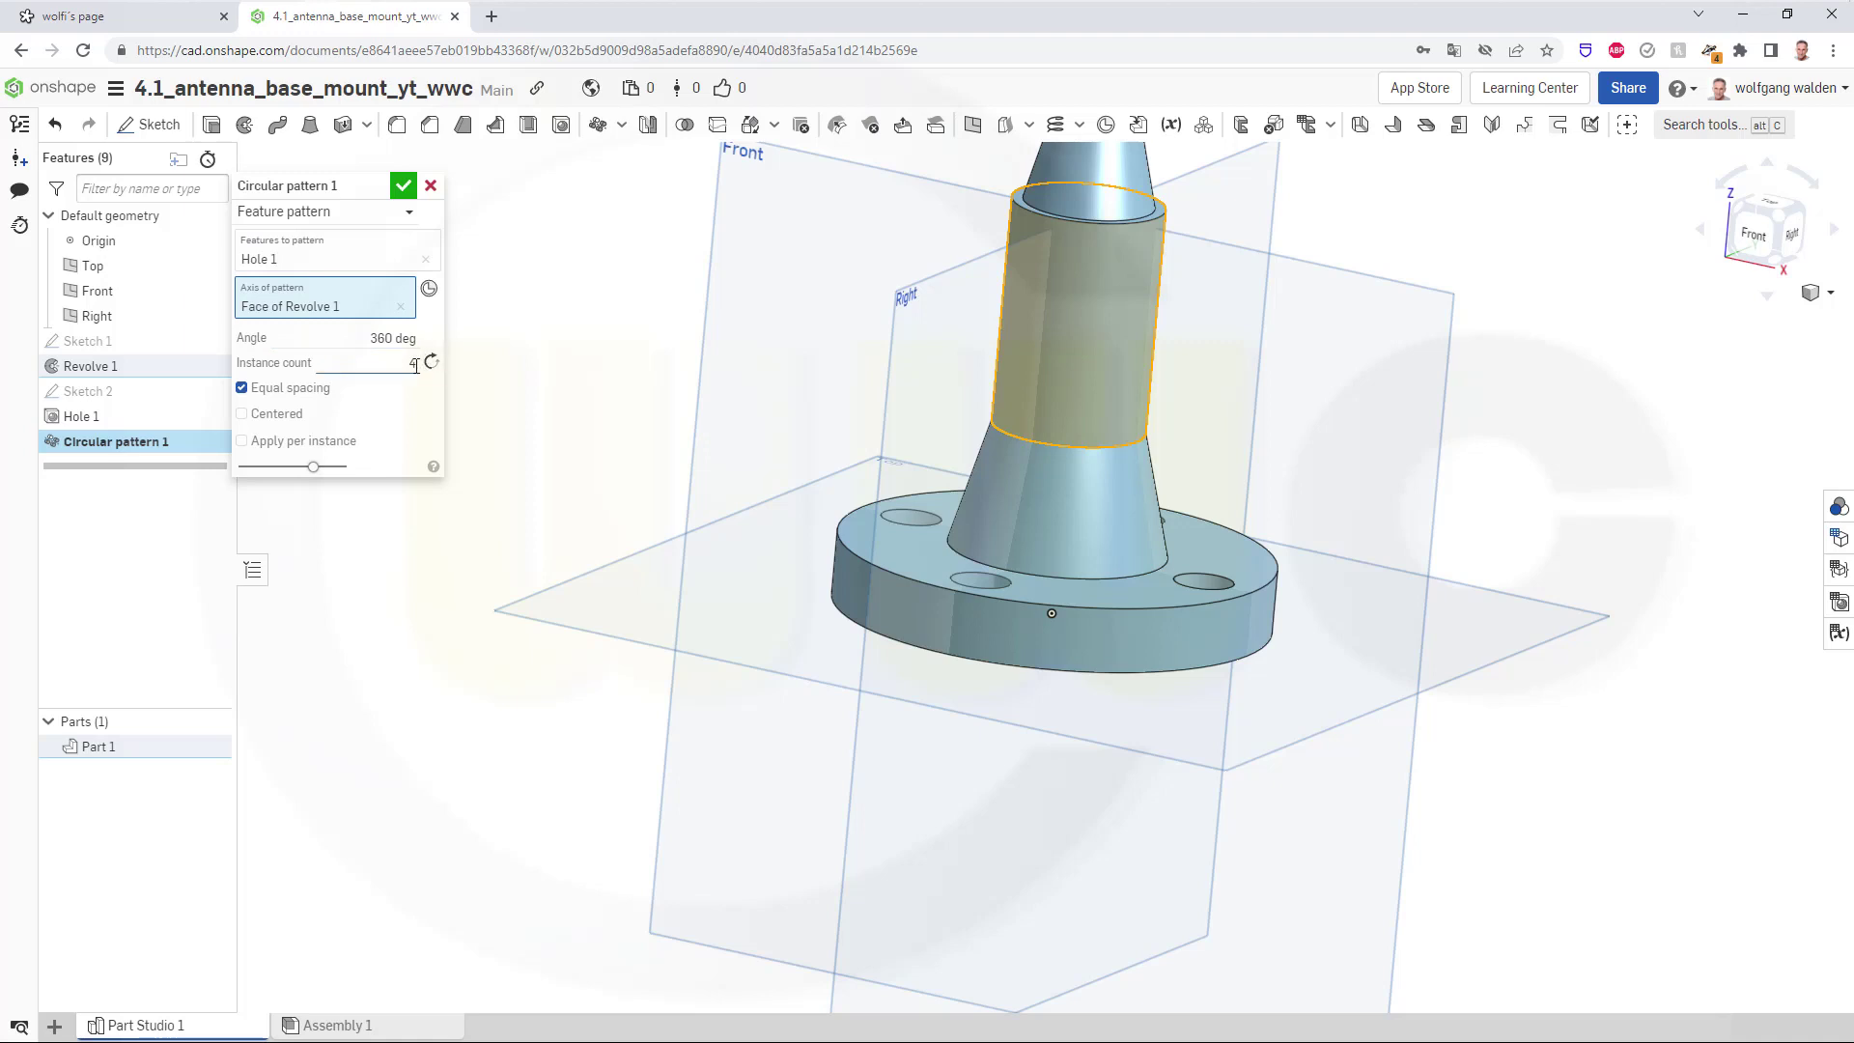
click(408, 194)
scroll(642, 299, up, 2)
scroll(745, 339, down, 3)
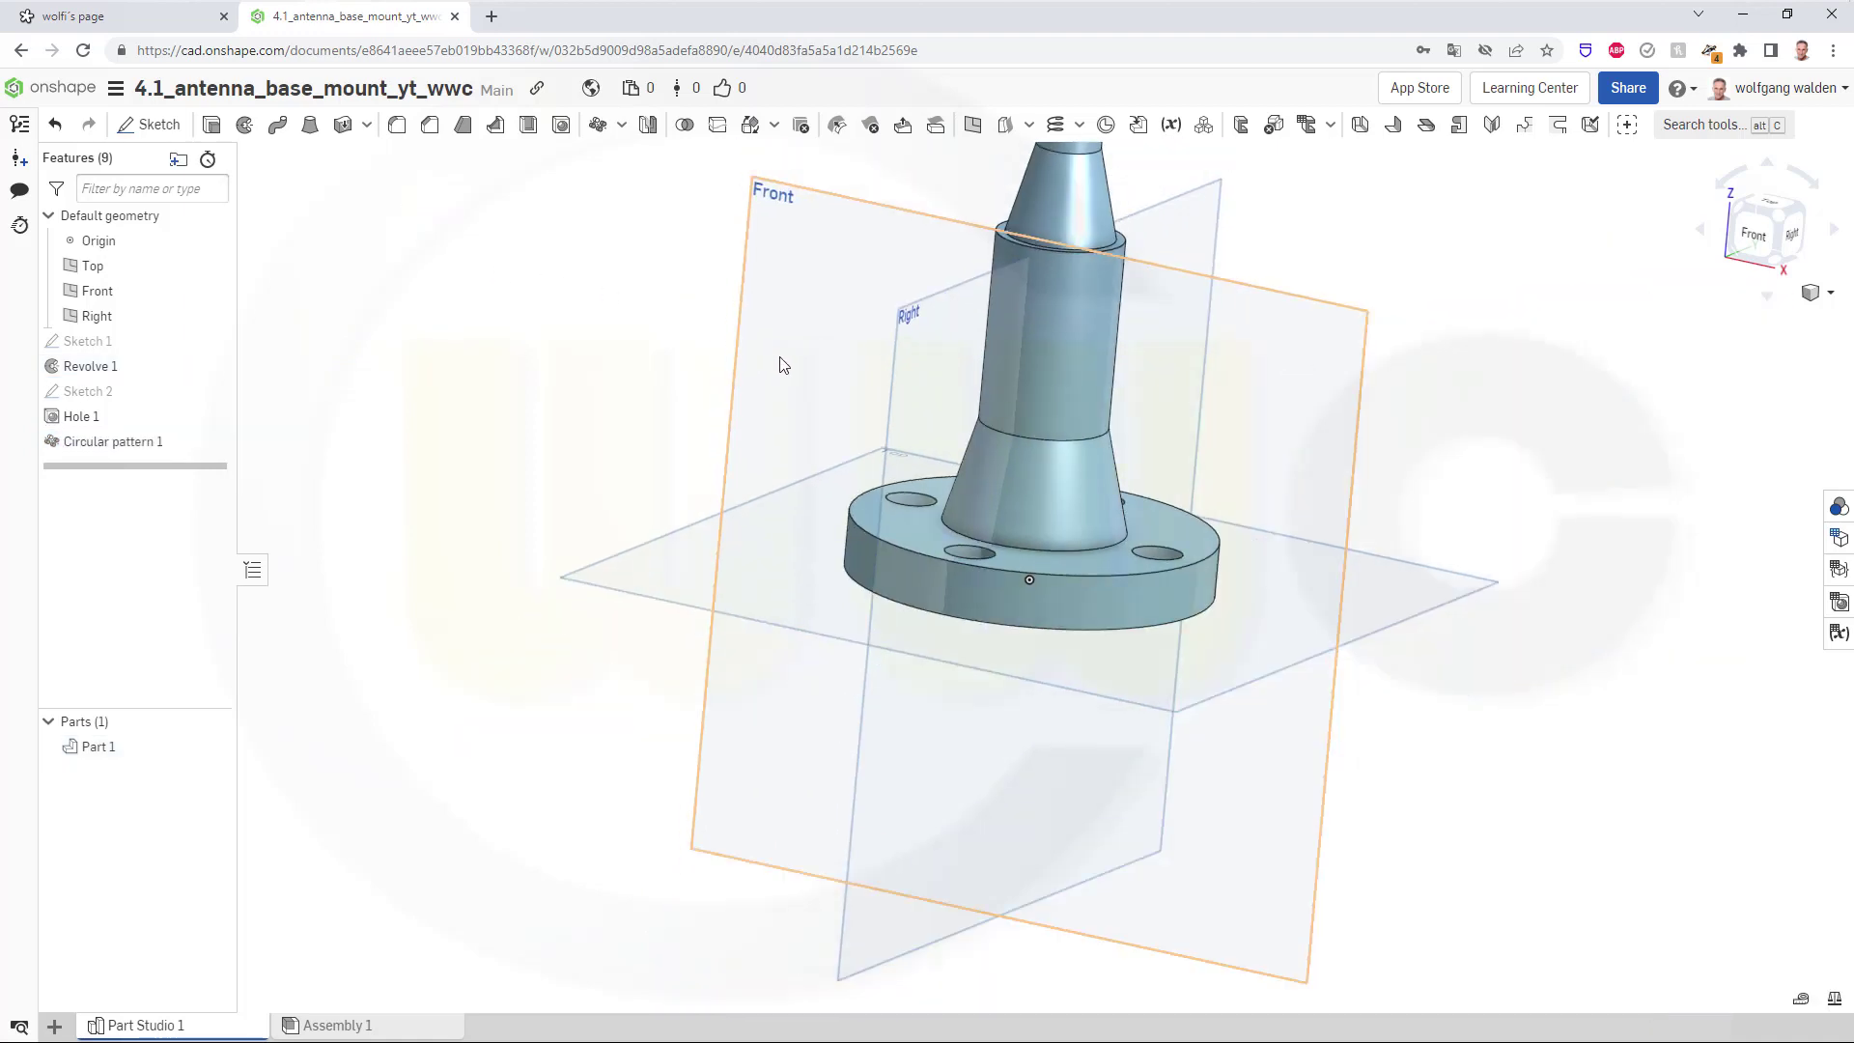
middle_drag(788, 340, 772, 463)
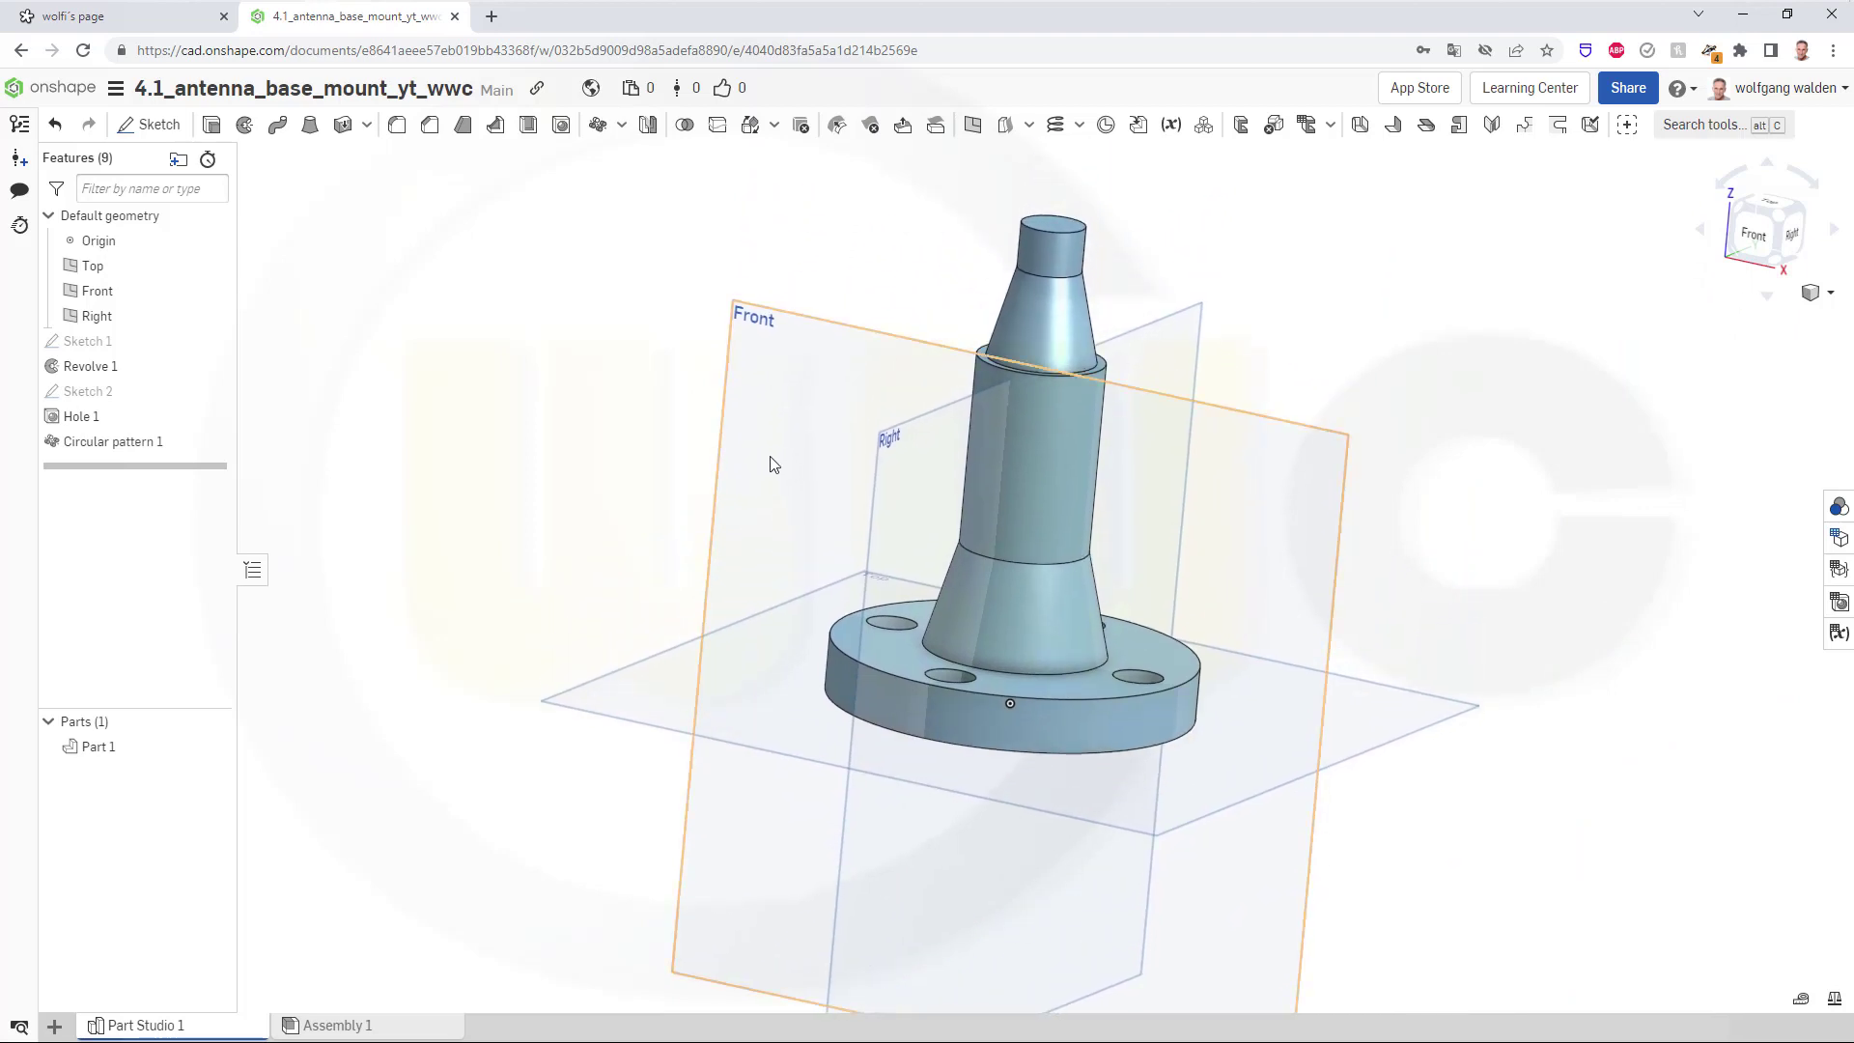